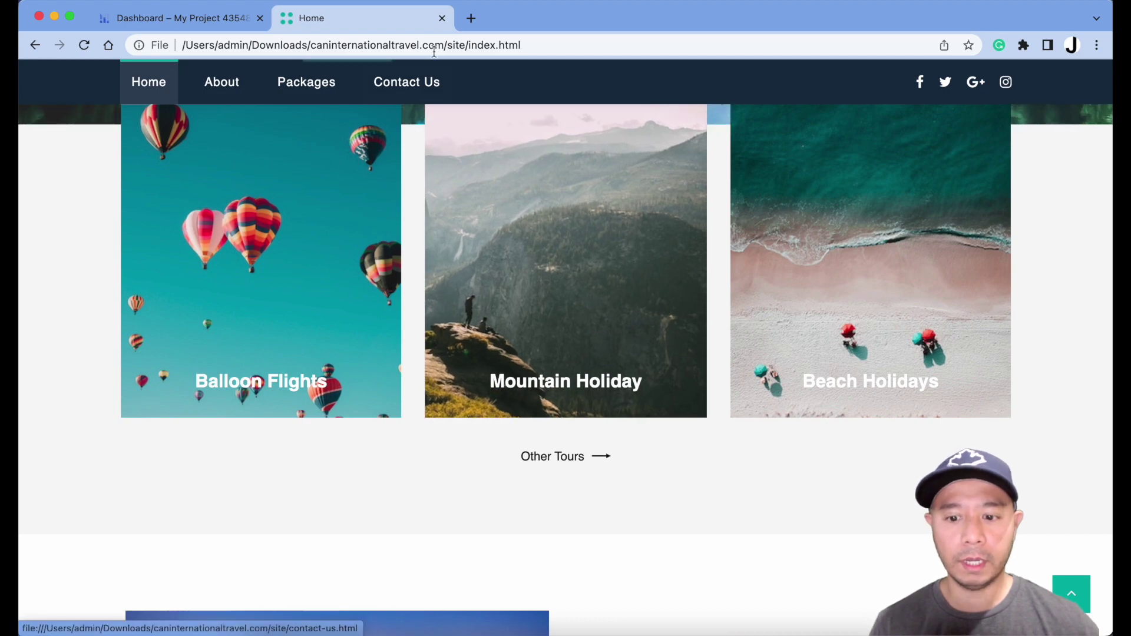
Close the local travel-site preview tab to return to the Google Cloud dashboard
left_click(442, 19)
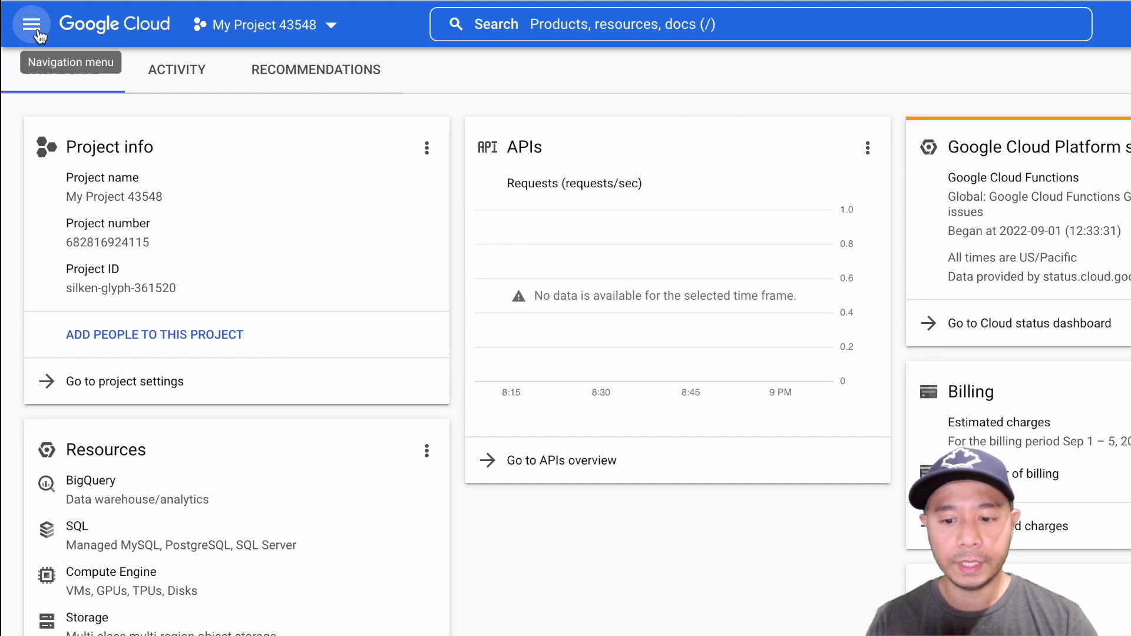
Navigate to Cloud Storage > Buckets, which shows no buckets yet
left_click(33, 25)
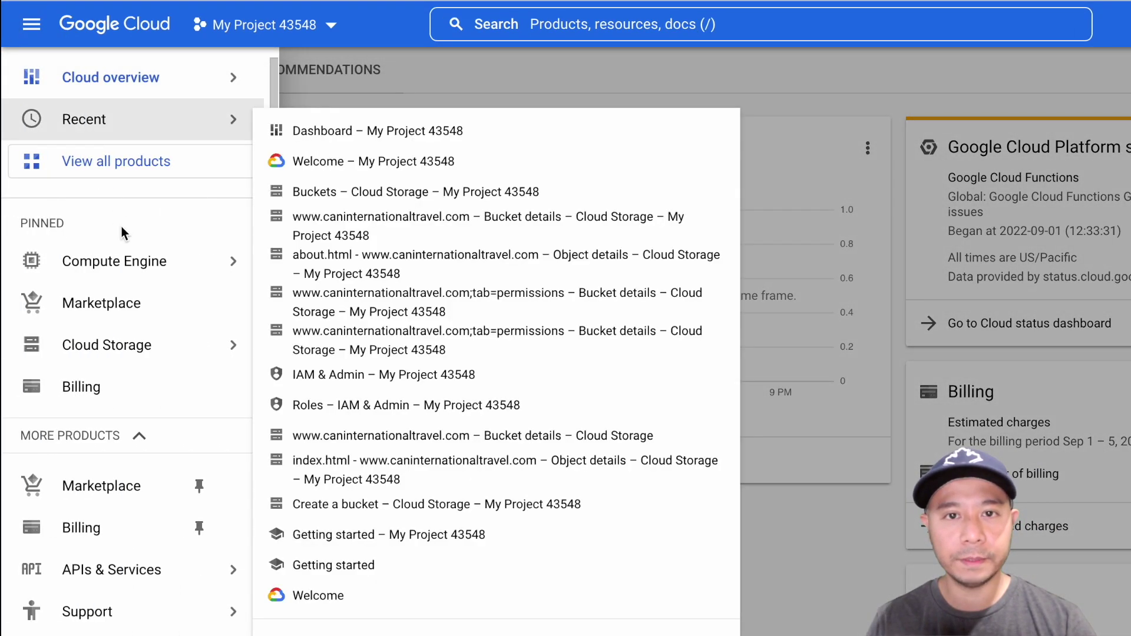
mouse_move(159, 337)
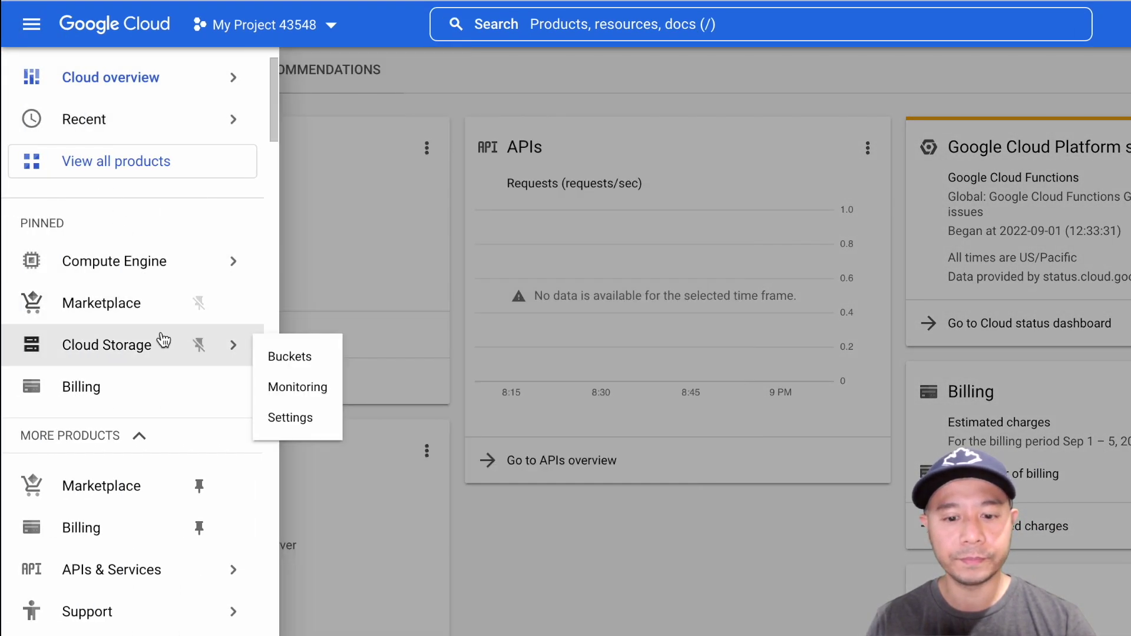
left_click(276, 360)
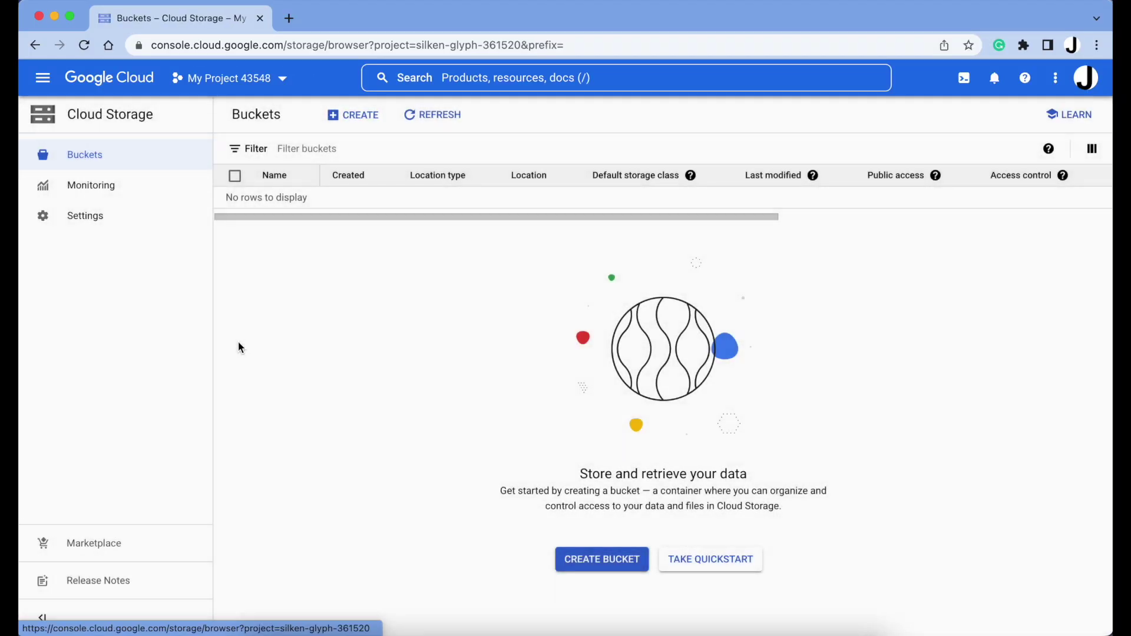
left_click(638, 571)
left_click(520, 229)
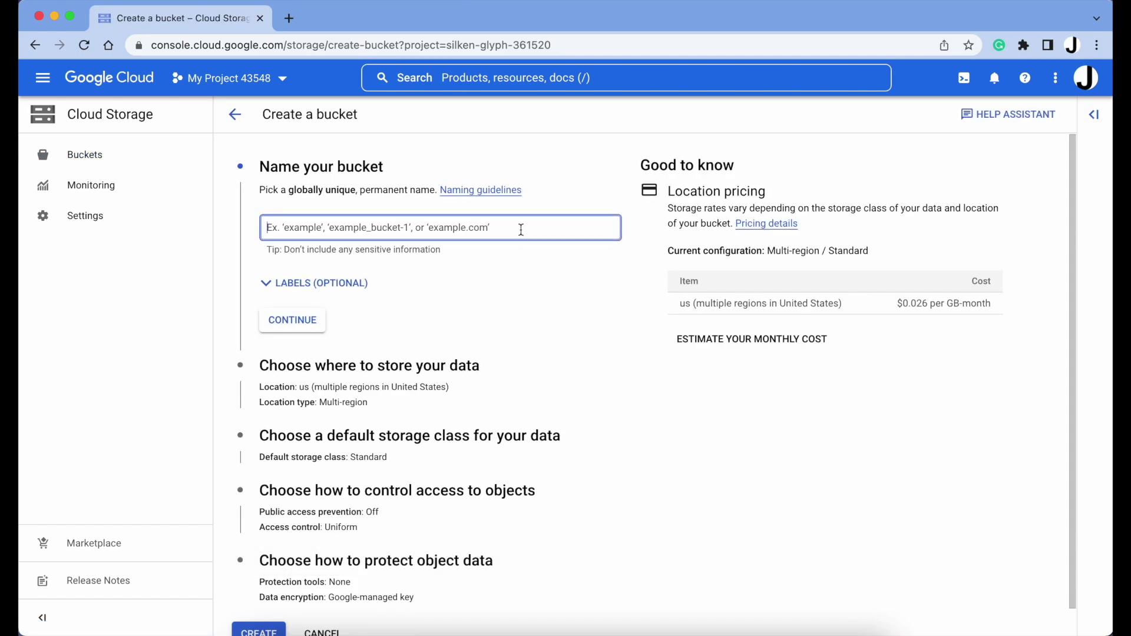
type("www.can")
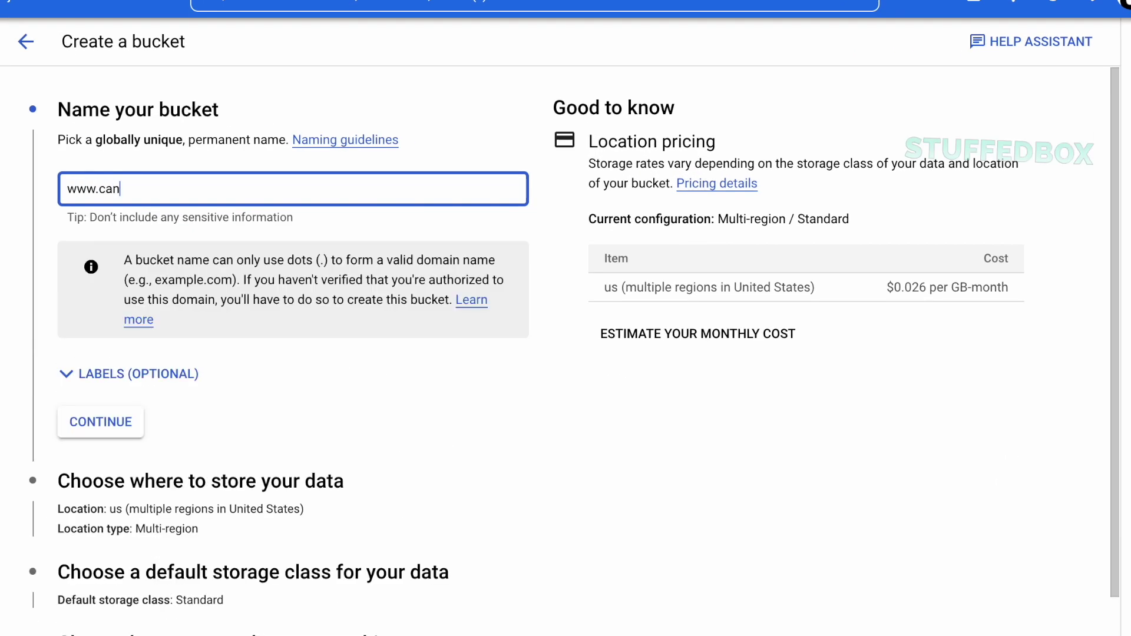
type("interntai")
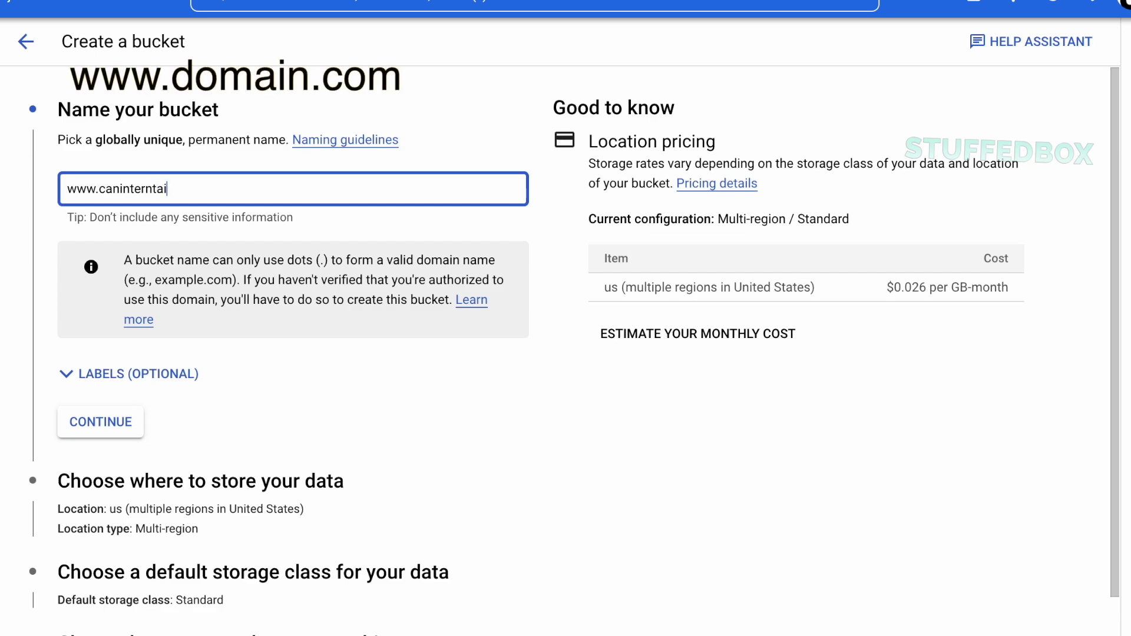
key("BackSpace")
key("BackSpace")
key("BackSpace")
type("ationaltravel.com")
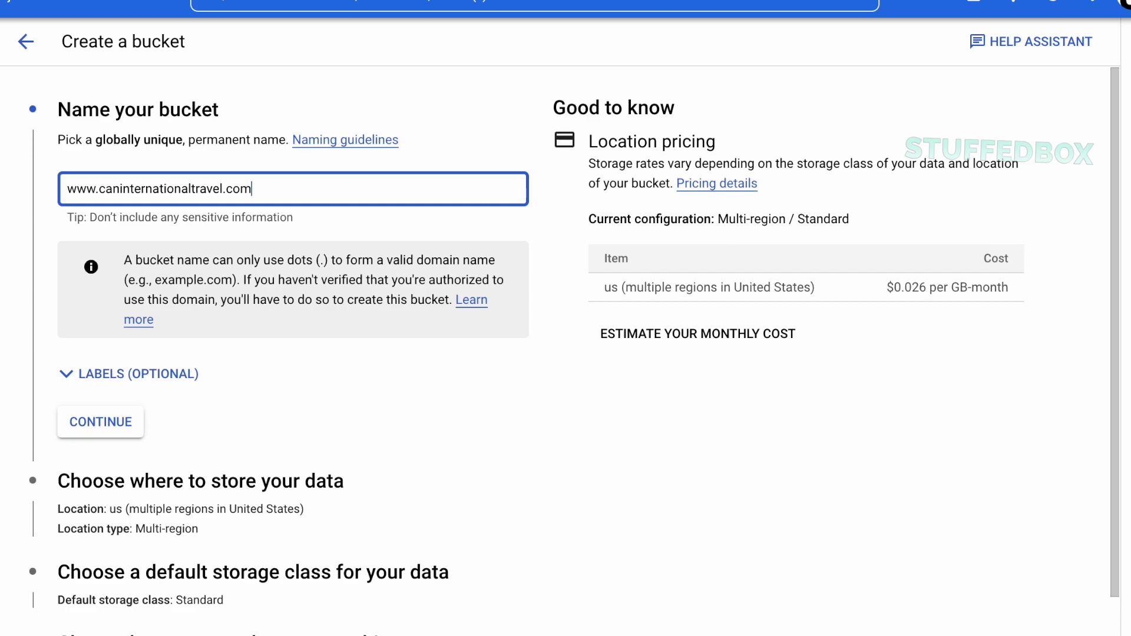
left_click(163, 388)
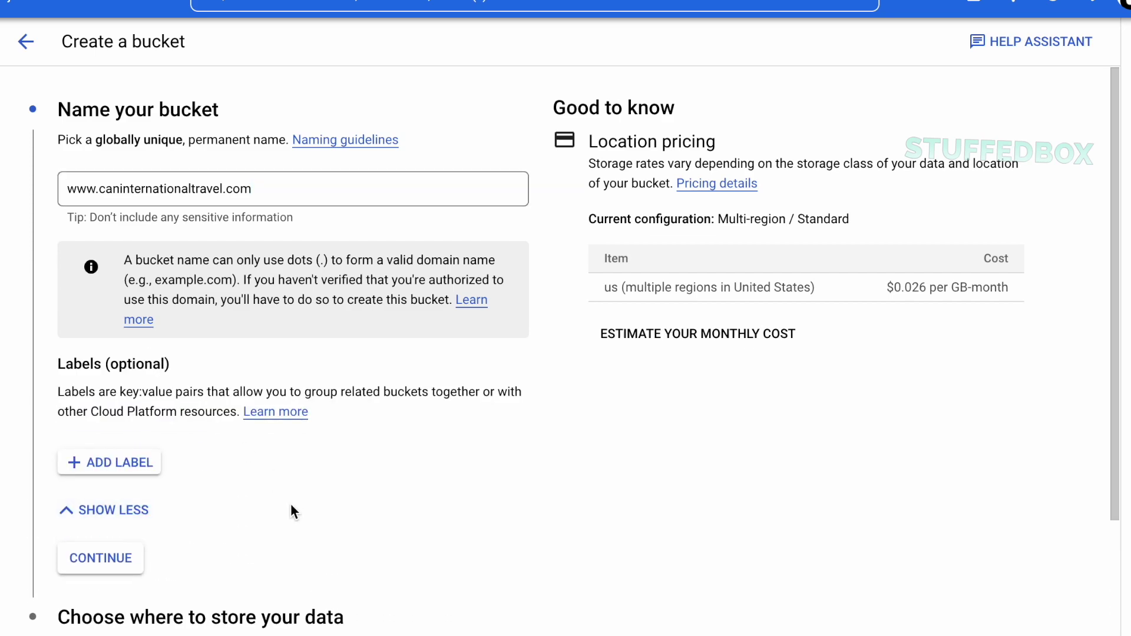
left_click(144, 510)
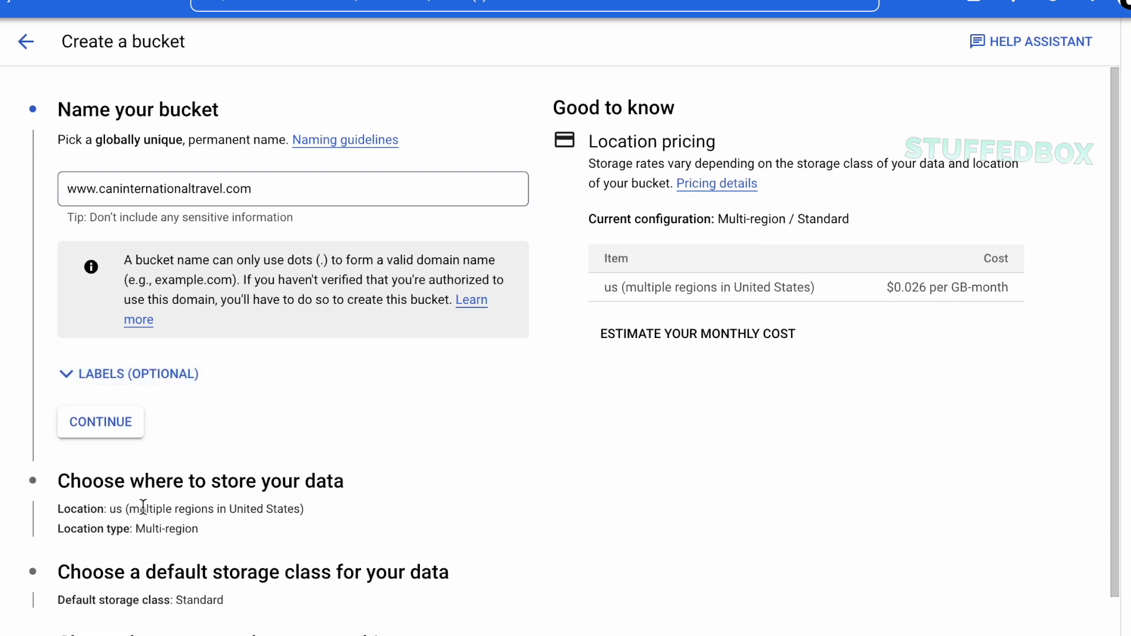
Set the bucket location type to Region, keeping us-east1 (South Carolina)
left_click(112, 431)
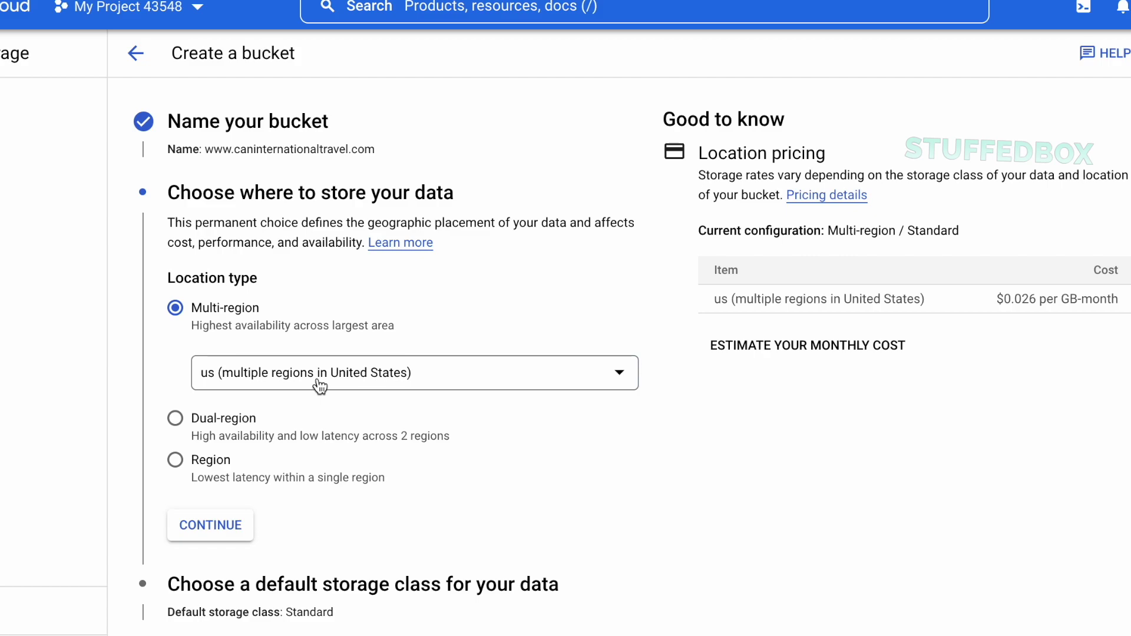
left_click(215, 463)
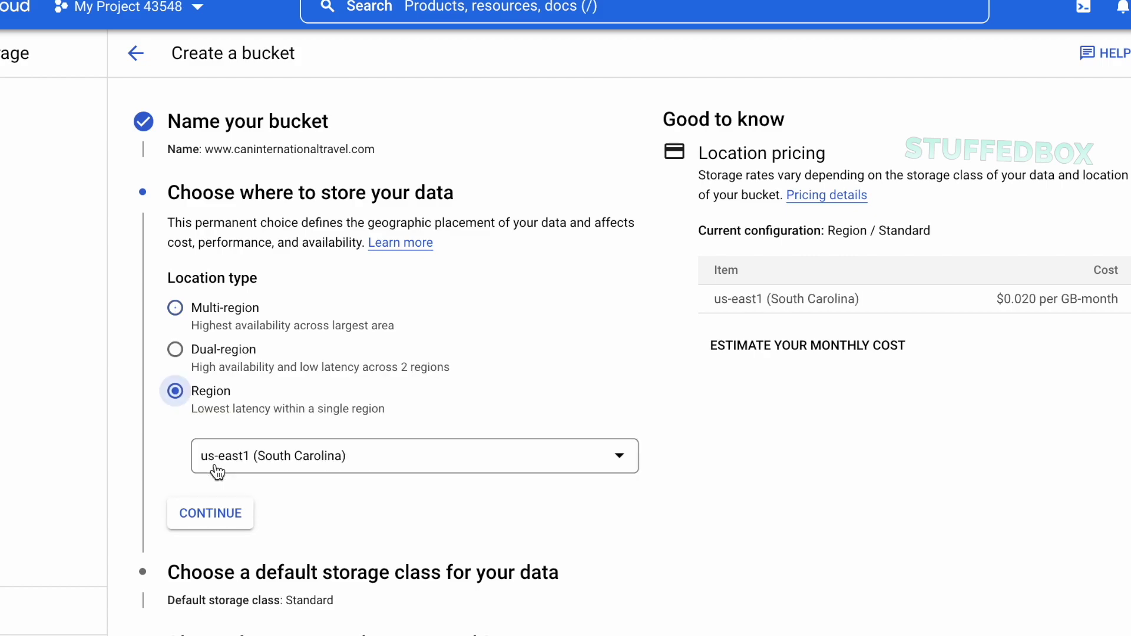
left_click(388, 459)
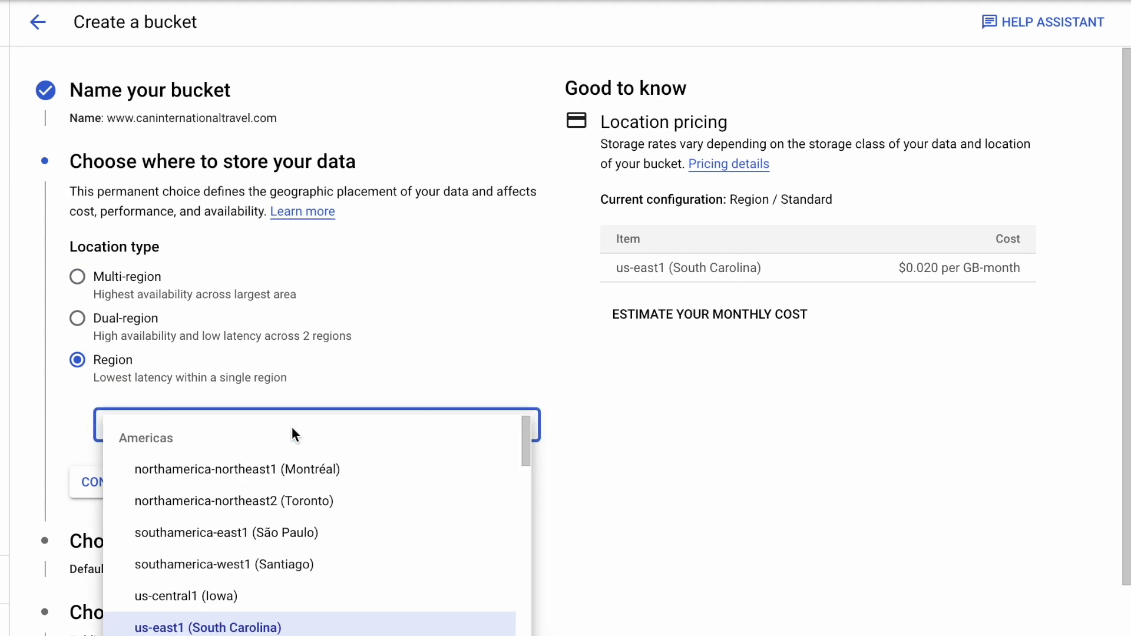
scroll(365, 601, "down", 2)
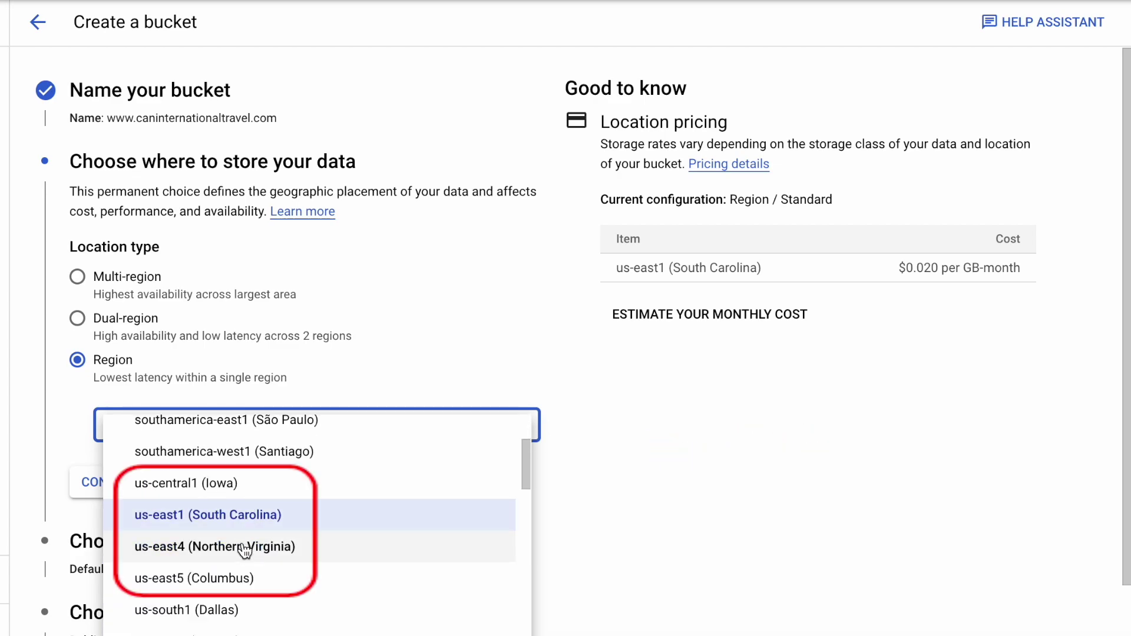
left_click(683, 541)
Highlight the us-east1 monthly storage cost and open the Cloud Storage pricing details
left_click_drag(904, 266, 998, 266)
left_click(960, 437)
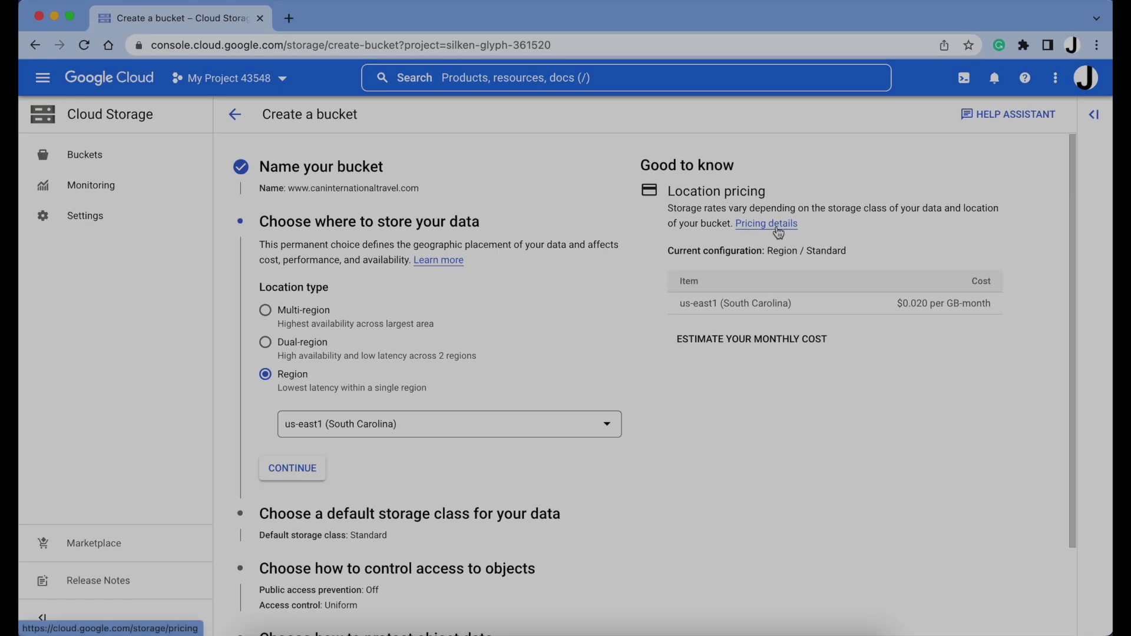
left_click(742, 168)
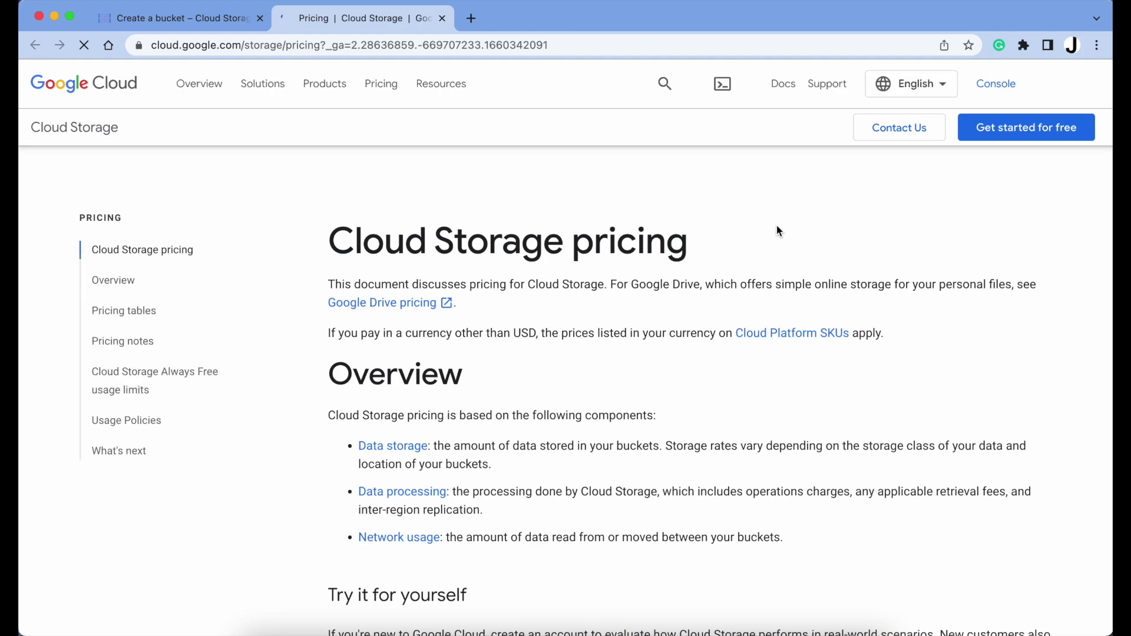
Check the 5 GB-months Always Free storage limit, then close the pricing tab
scroll(777, 231, "down", 5)
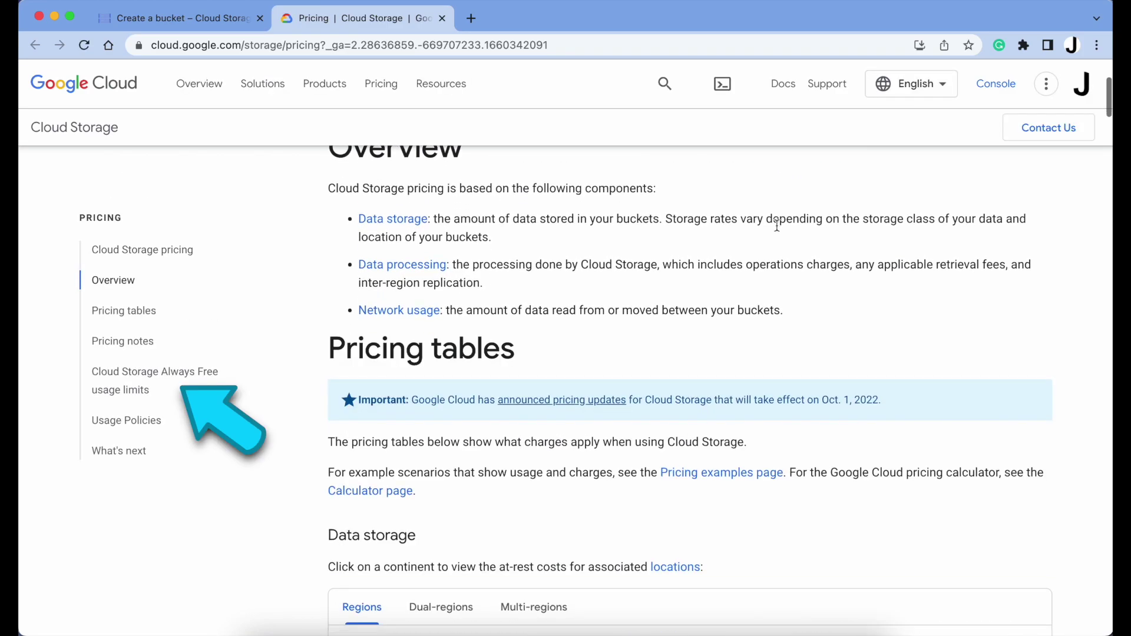
left_click(207, 383)
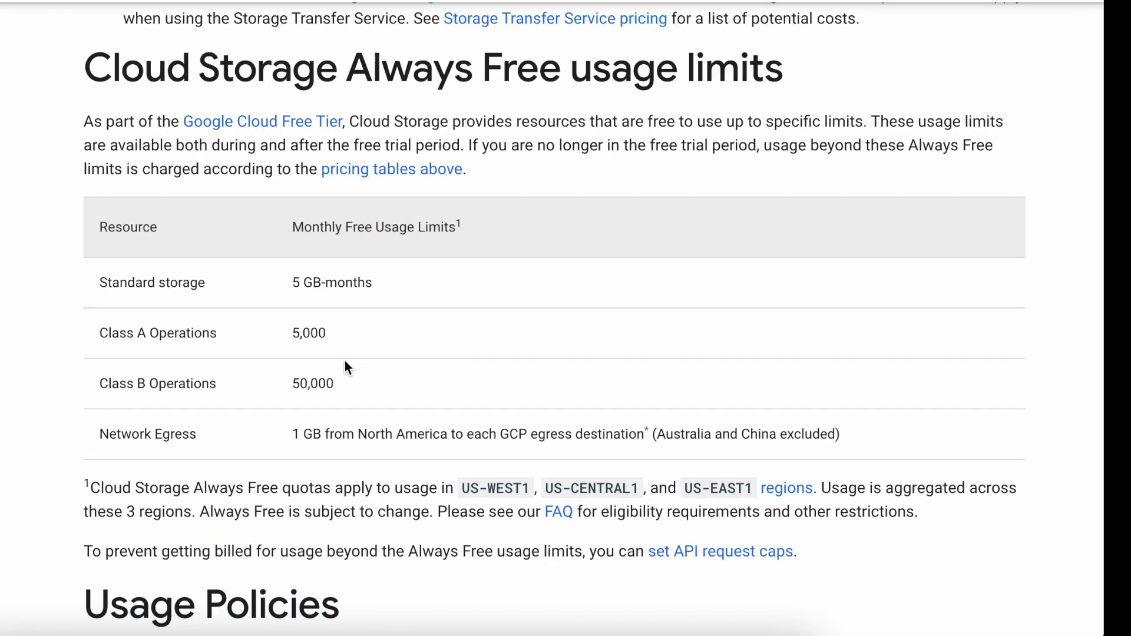
left_click_drag(287, 286, 385, 288)
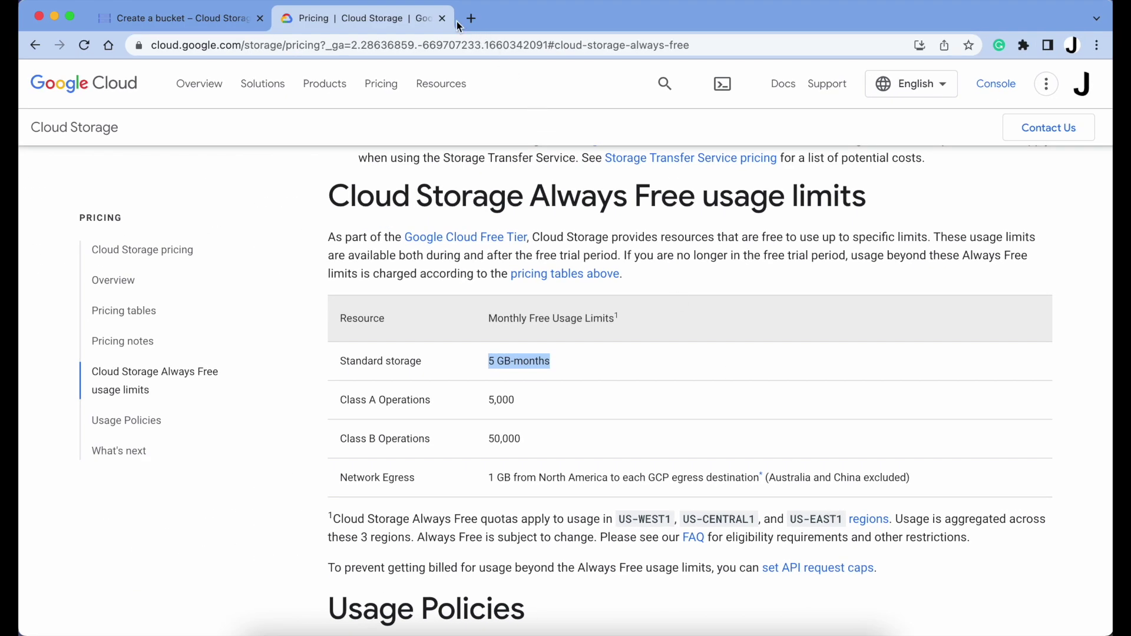
left_click(441, 21)
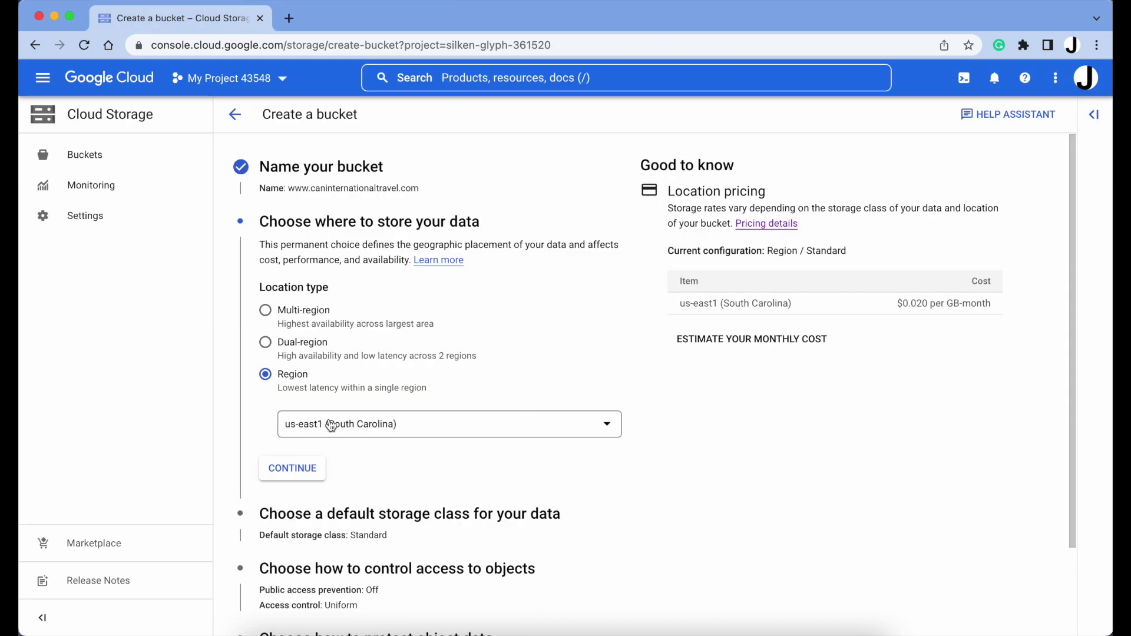
Keep us-east1 and Standard class, choose Fine-grained access, review encryption, and create the bucket
left_click(314, 470)
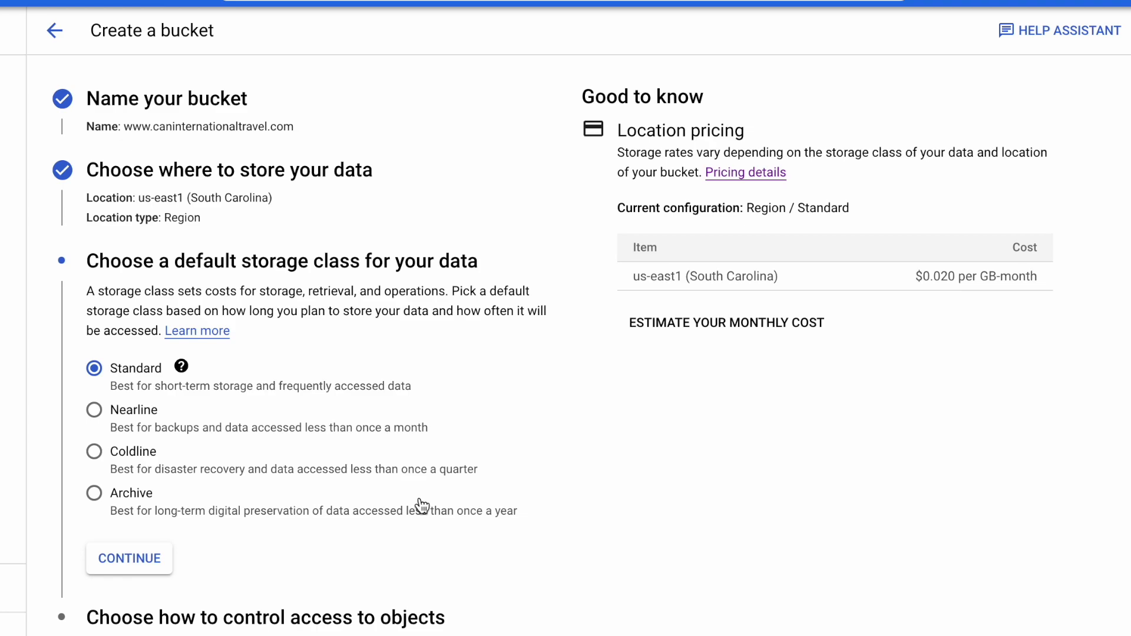
left_click(130, 559)
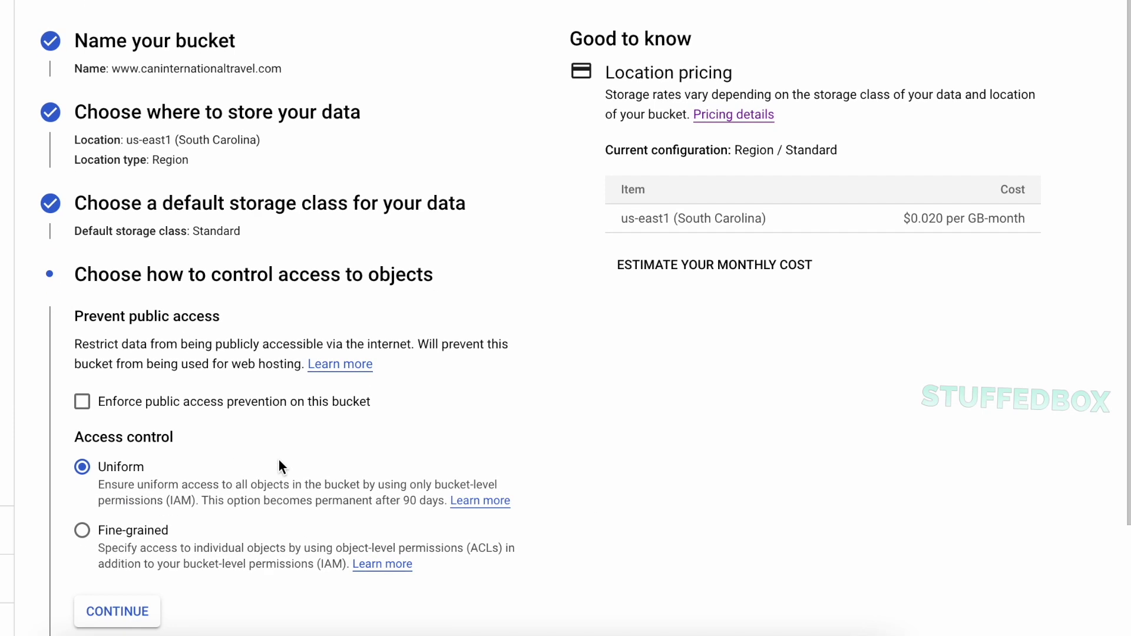
scroll(280, 461, "down", 3)
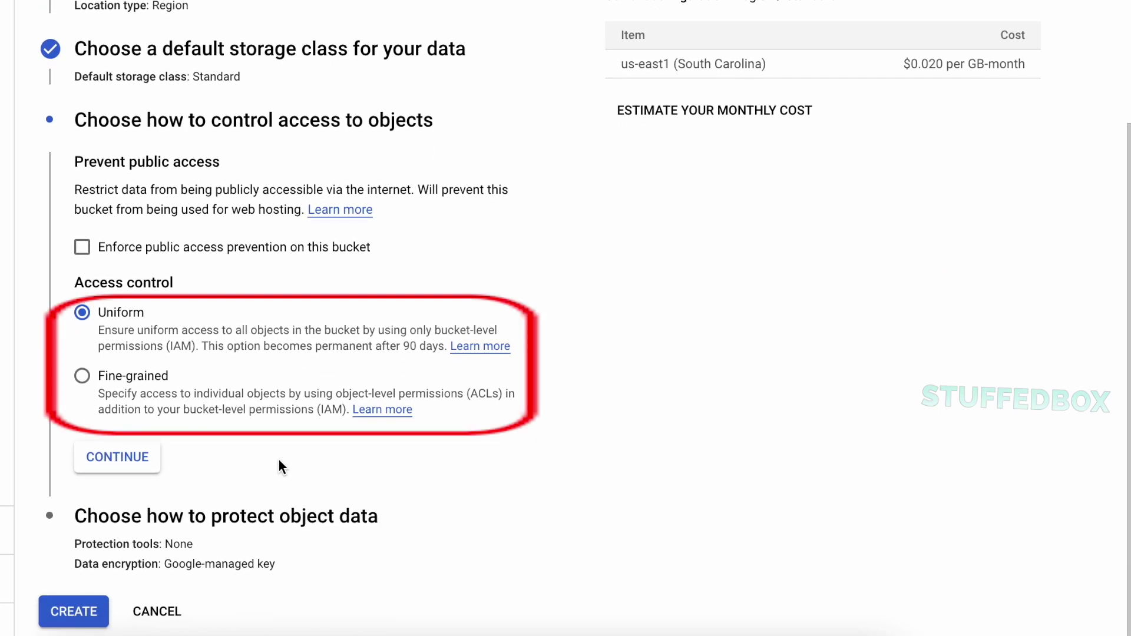
left_click(81, 375)
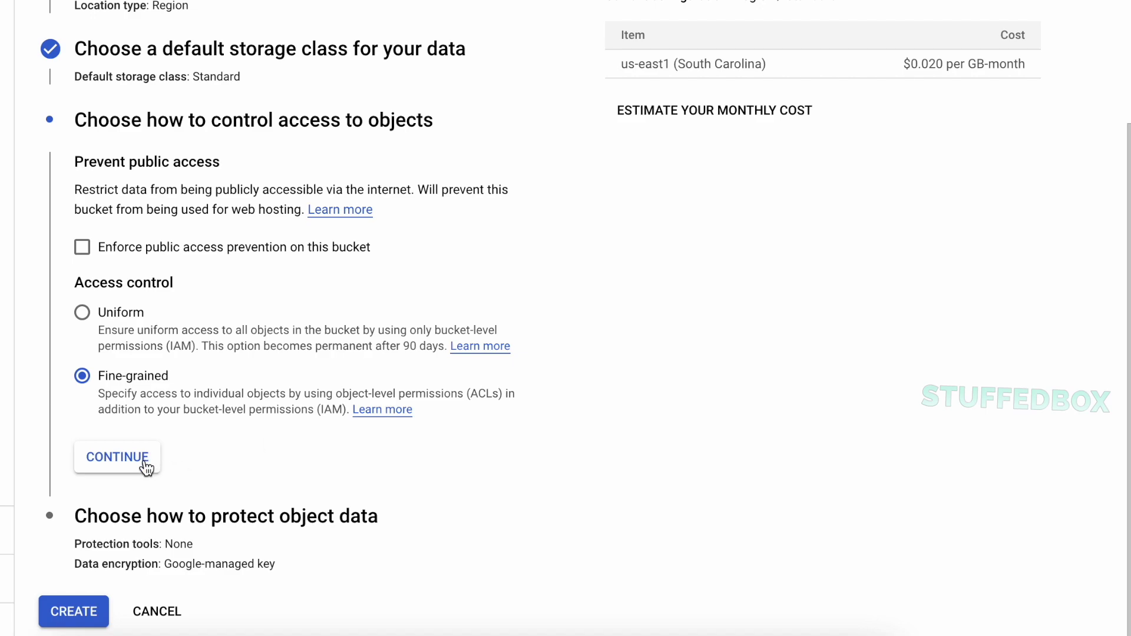
left_click(117, 457)
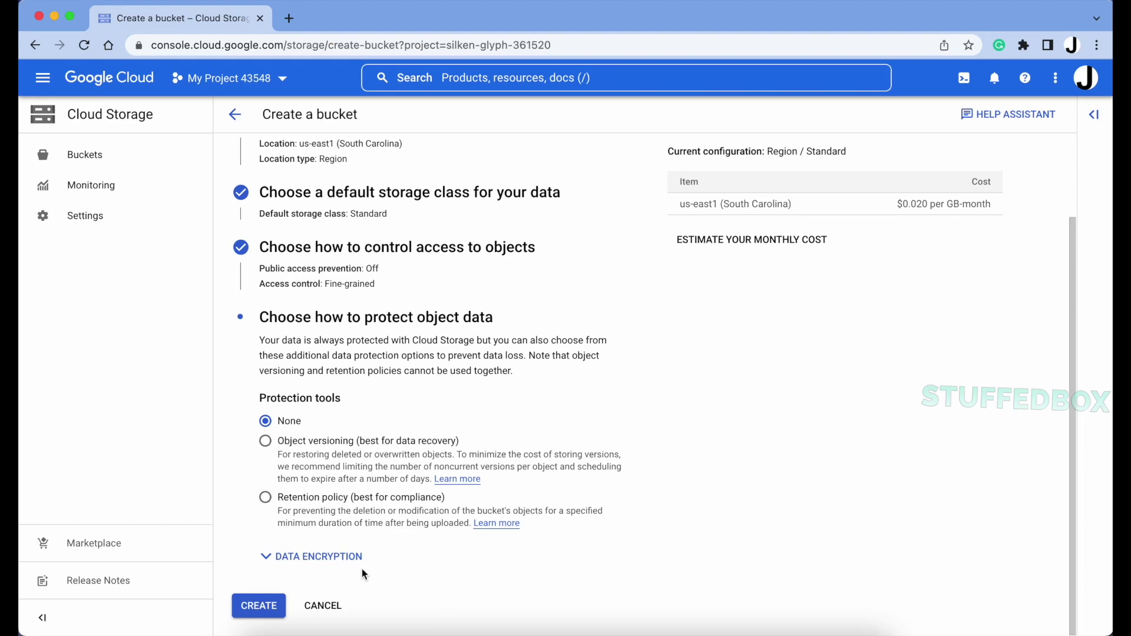
left_click(353, 564)
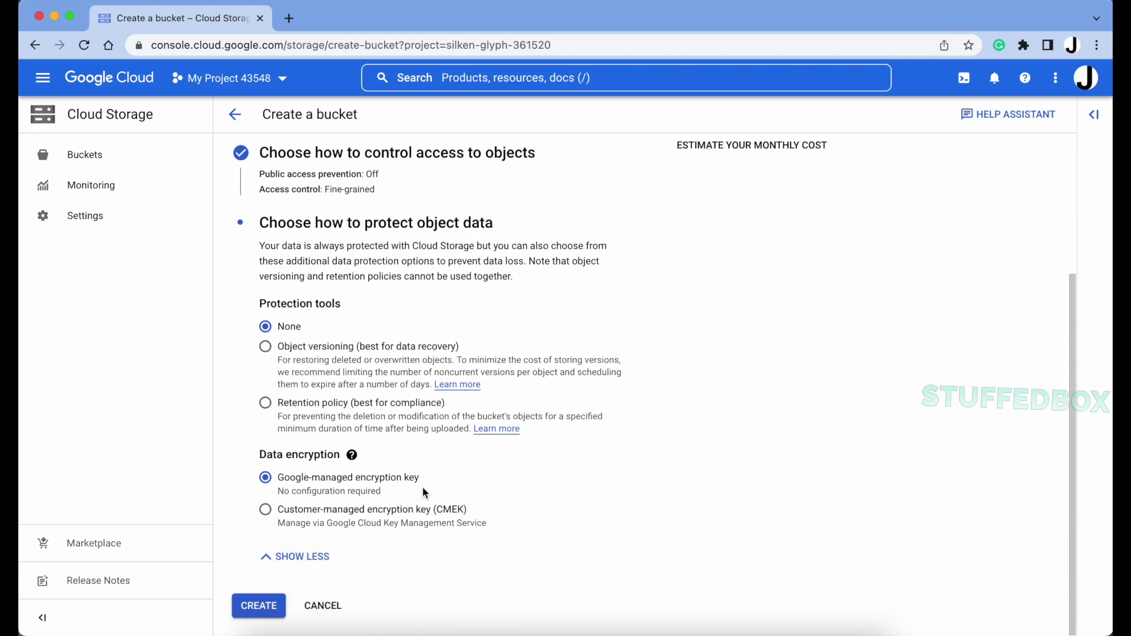
left_click(265, 614)
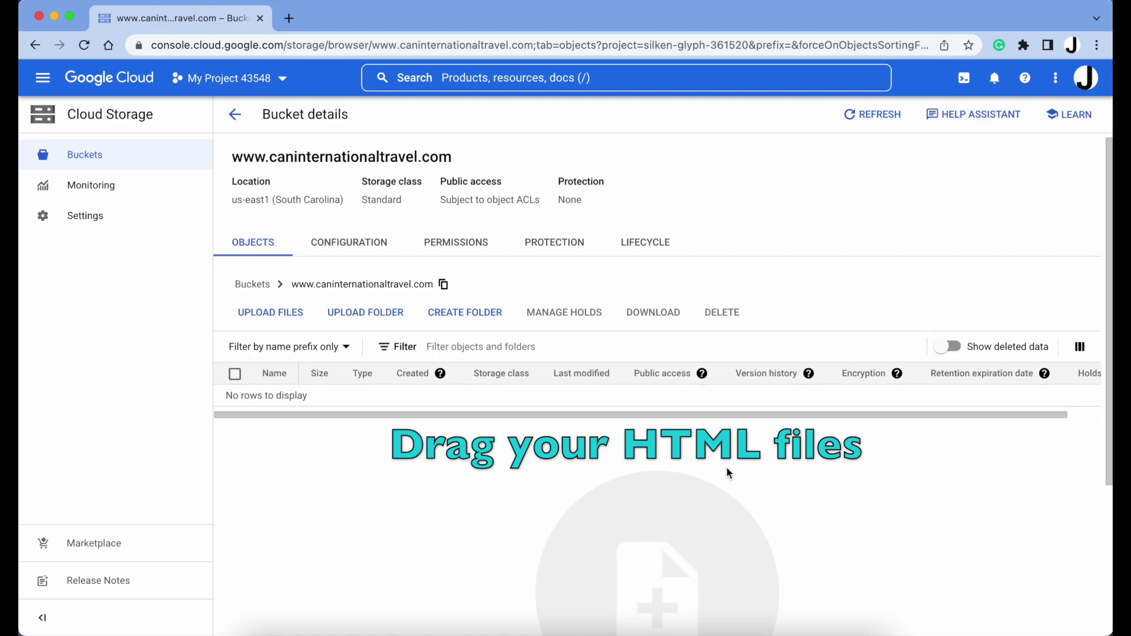
Upload the site files packages.html through about.html from Finder into the bucket
key("super+Tab")
key("super+Tab")
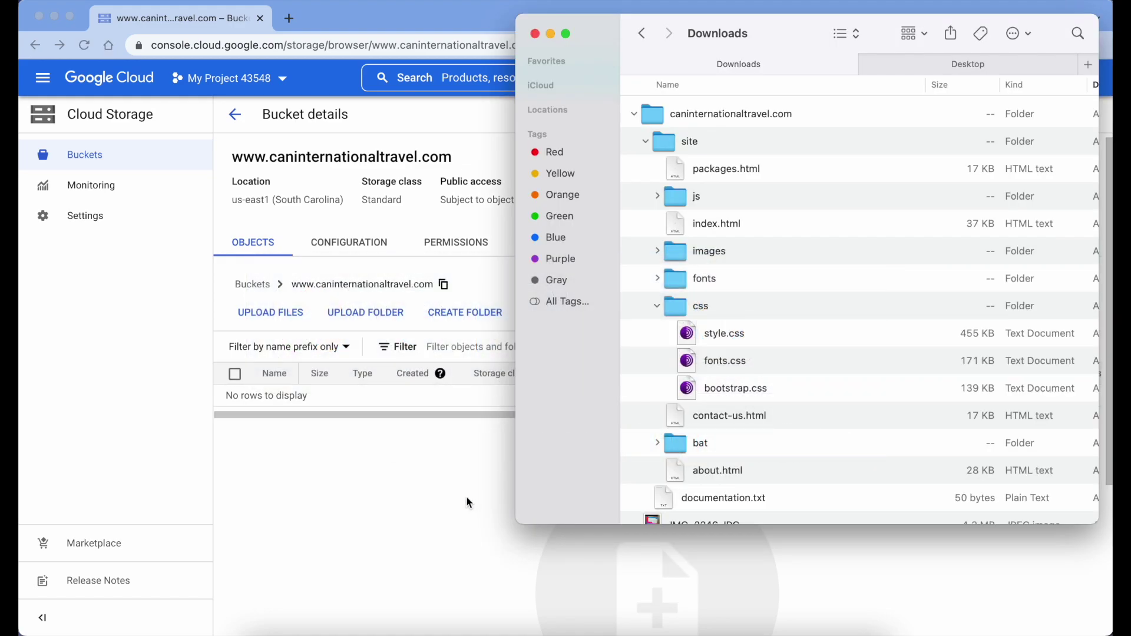
scroll(459, 512, "down", 5)
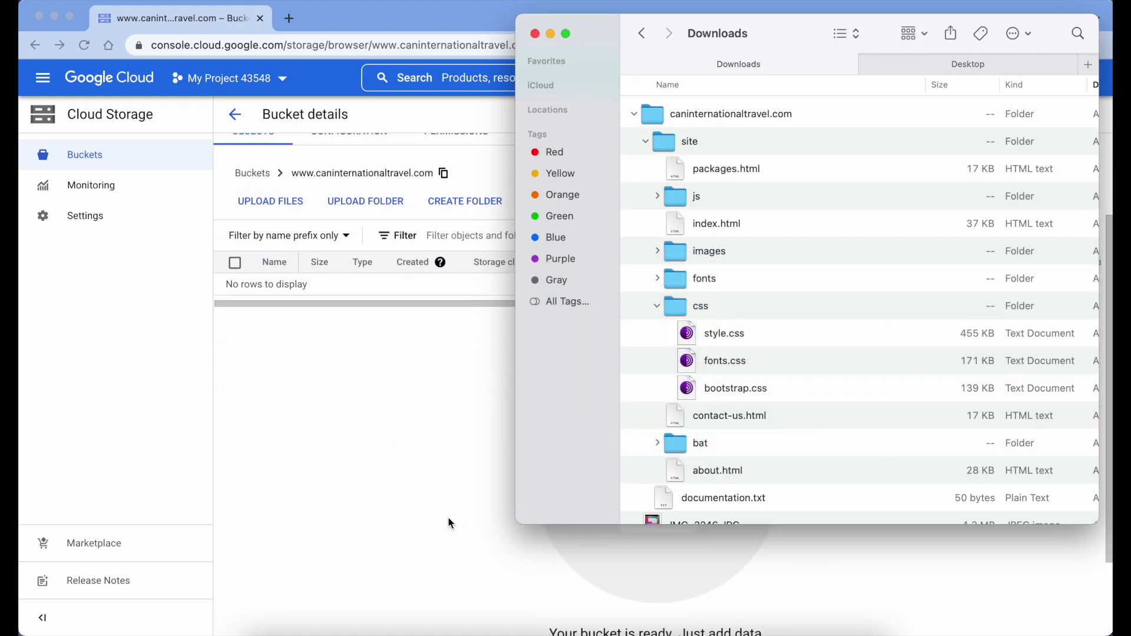
left_click(744, 172)
left_click(793, 476, "shift")
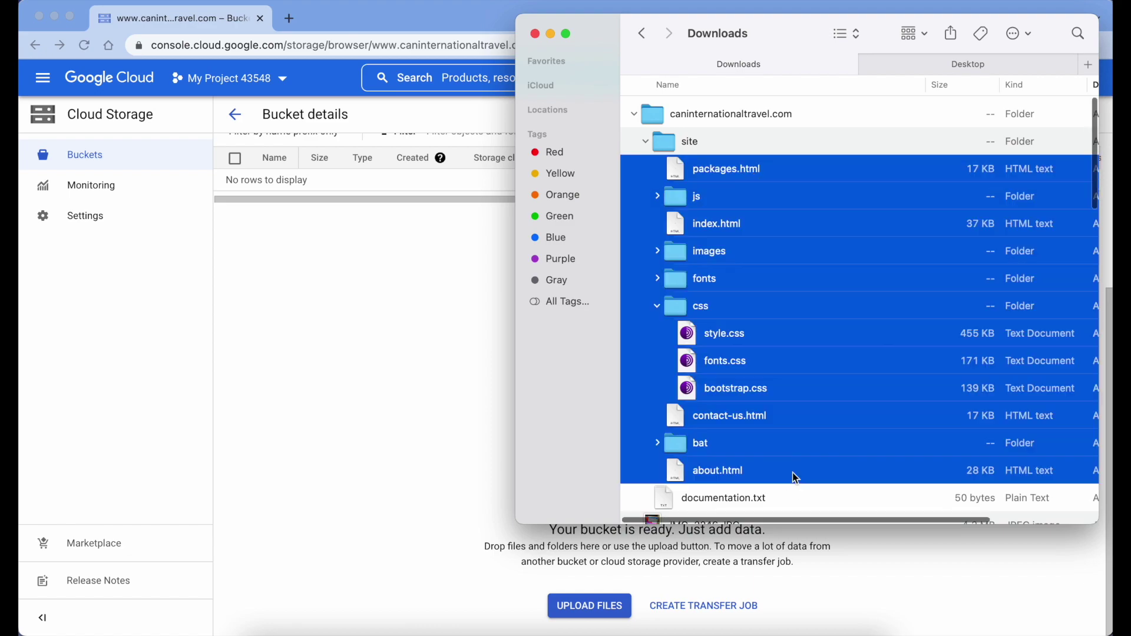
left_click_drag(674, 171, 409, 412)
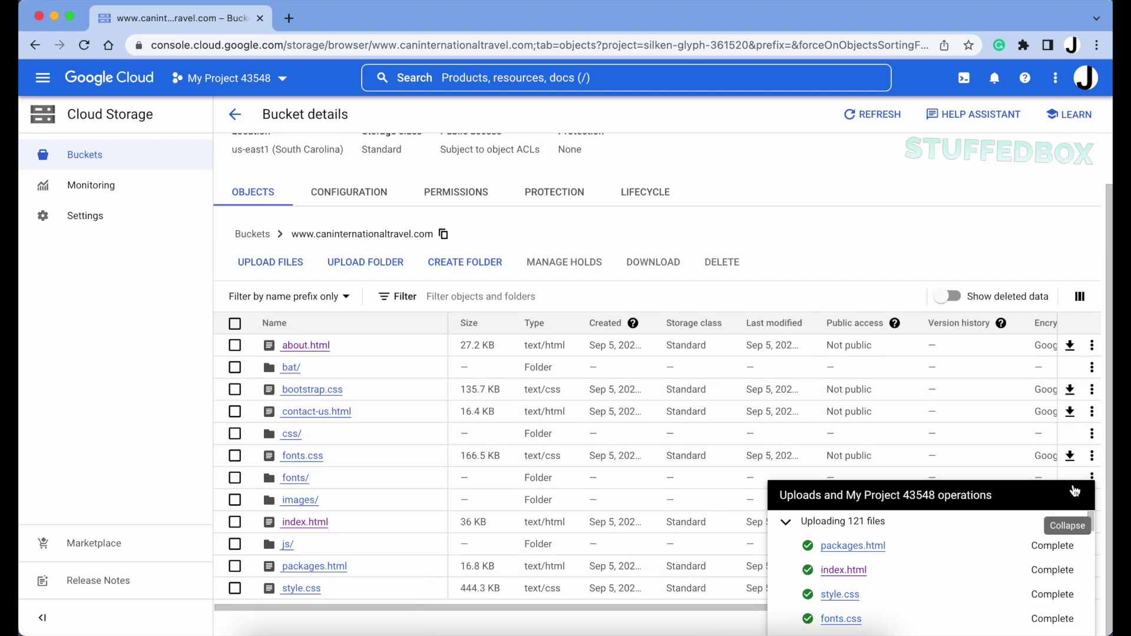
left_click(1067, 495)
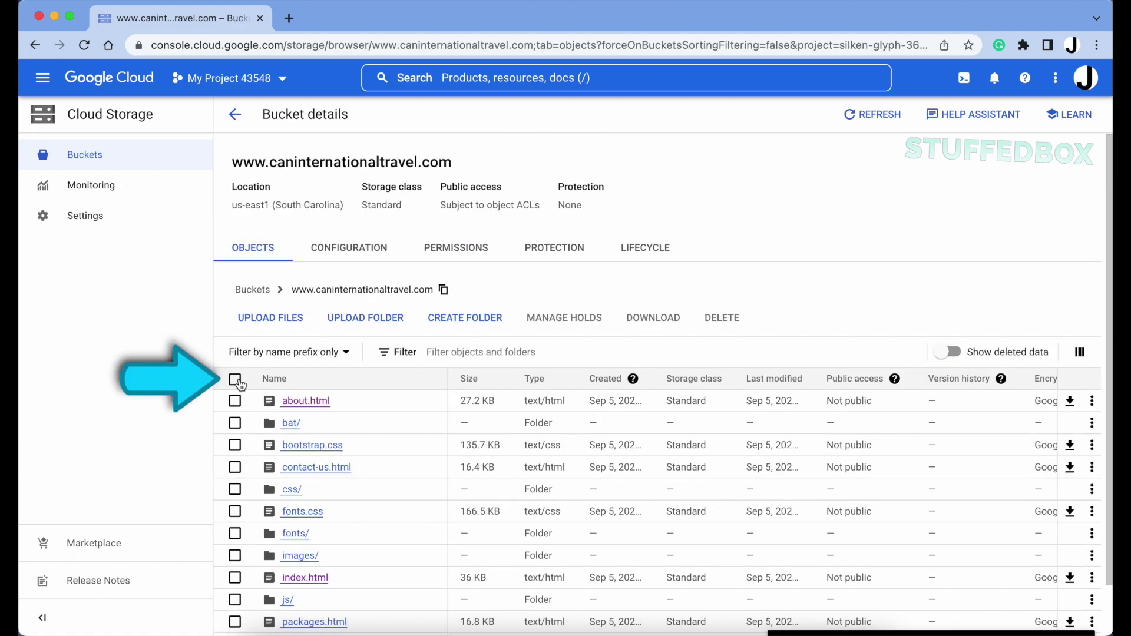
In the bucket's Permissions, add allUsers as a new principal
left_click(235, 379)
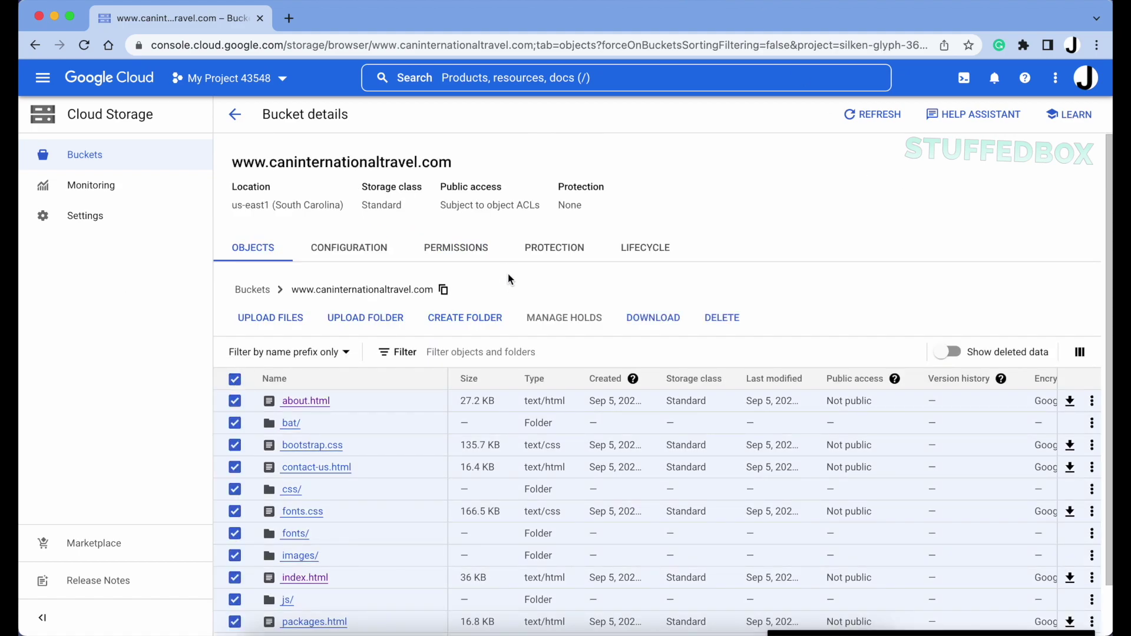
left_click(464, 254)
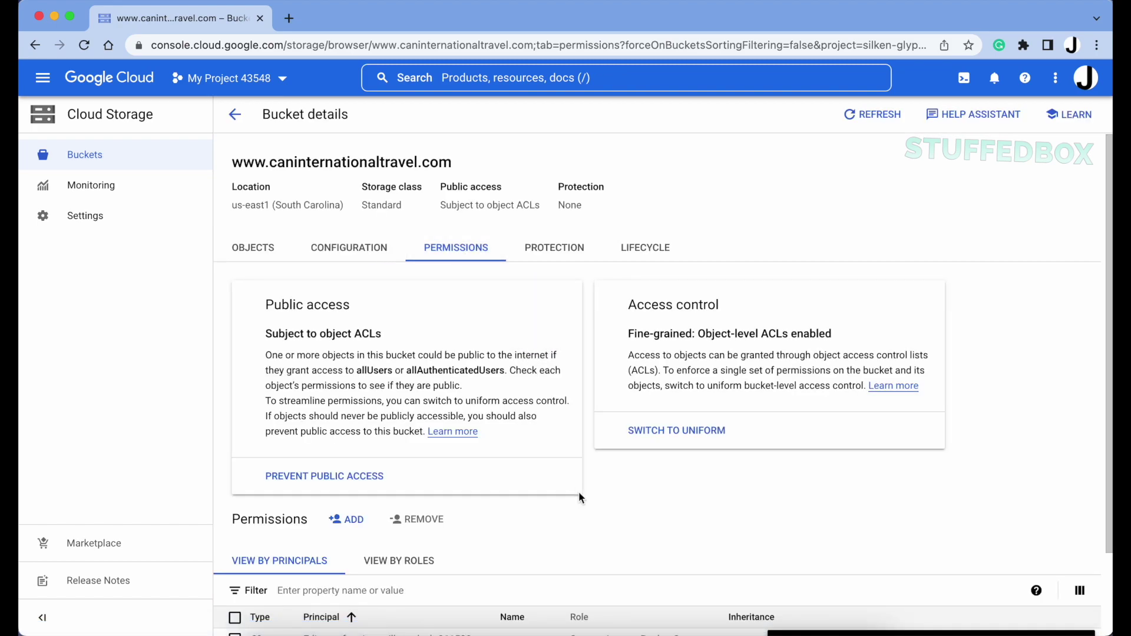
scroll(578, 495, "down", 3)
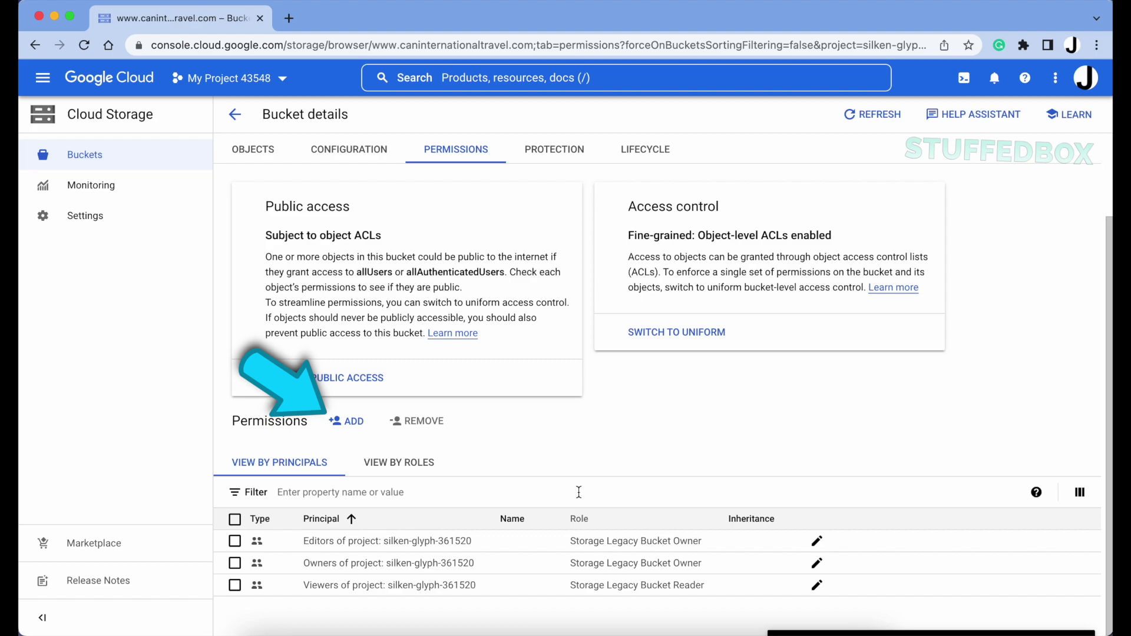
left_click(348, 420)
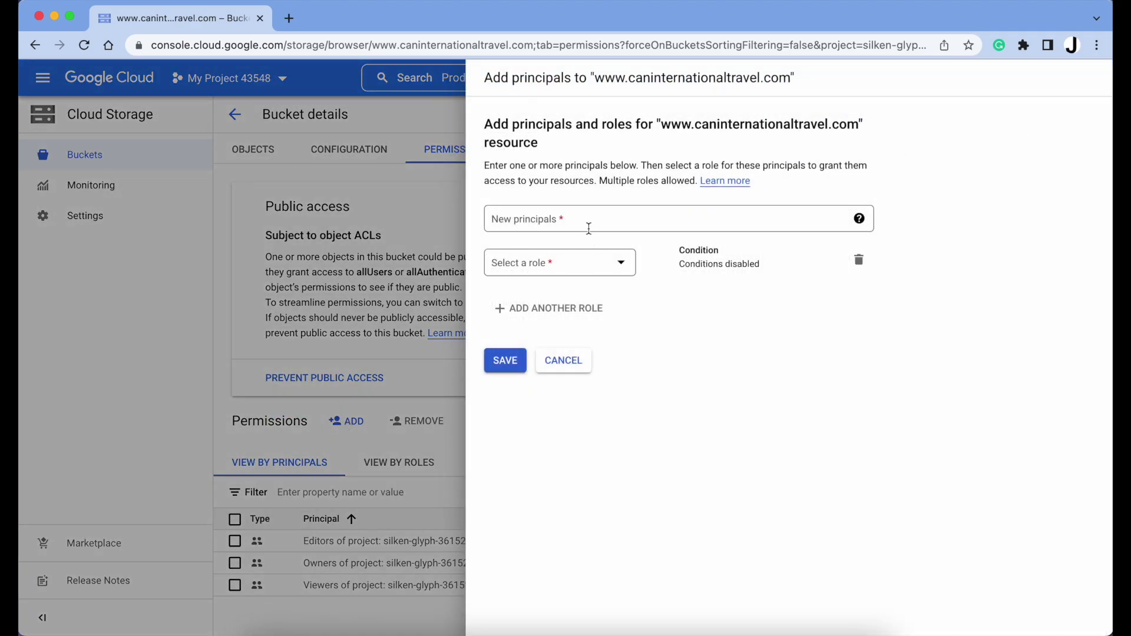
left_click(512, 222)
type("alls")
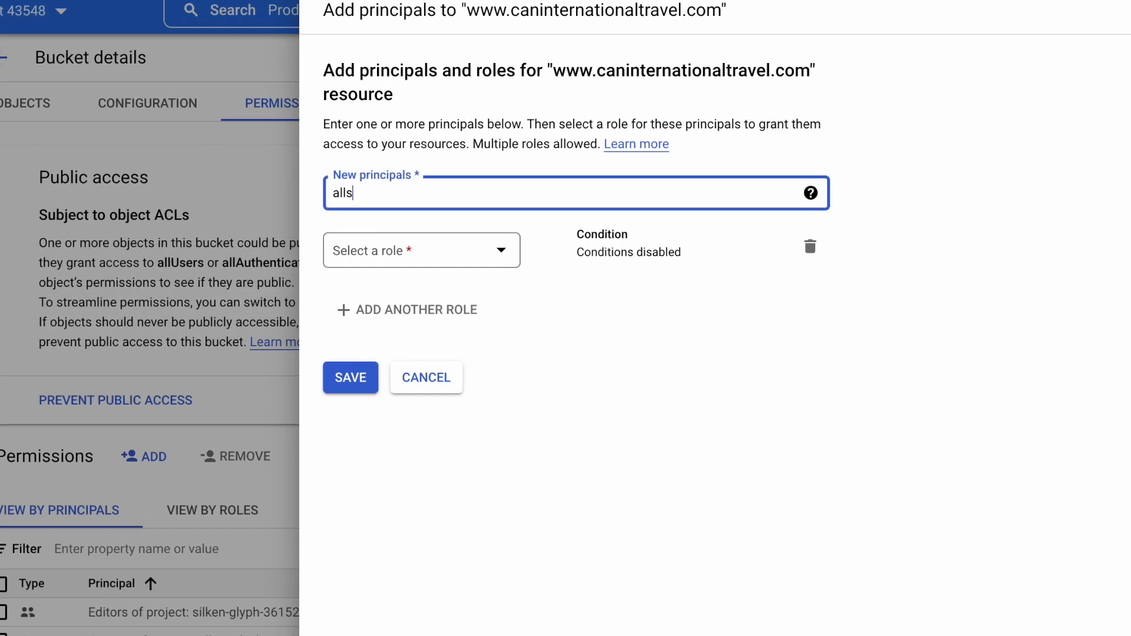
key("BackSpace")
type("u")
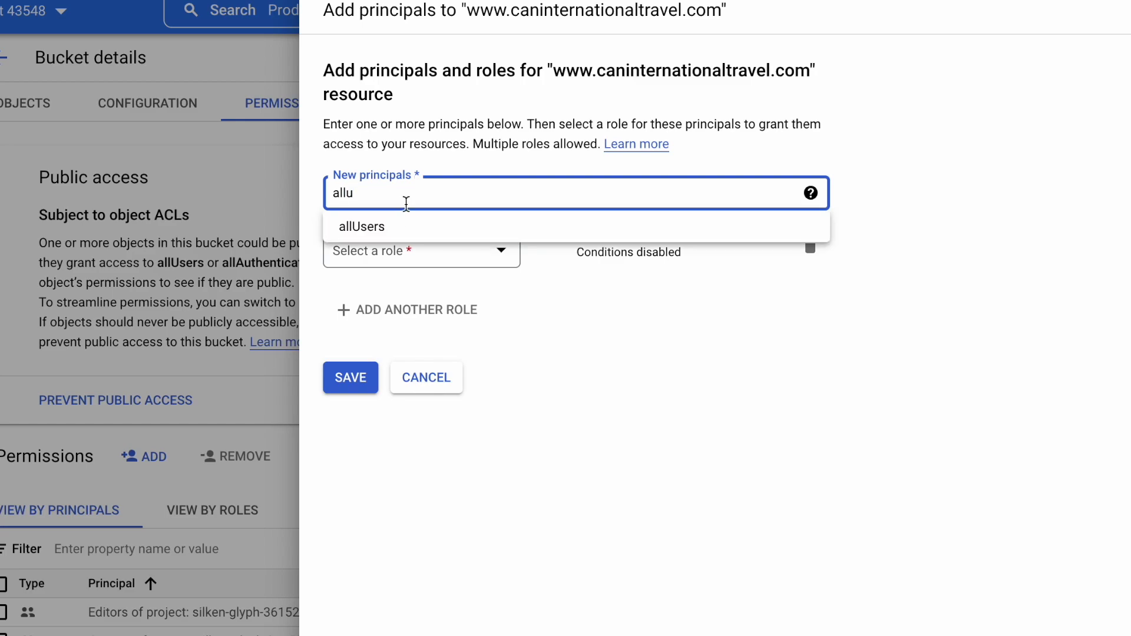
left_click(423, 239)
Grant allUsers the Storage Legacy Object Reader role, save, and allow public access
left_click(497, 251)
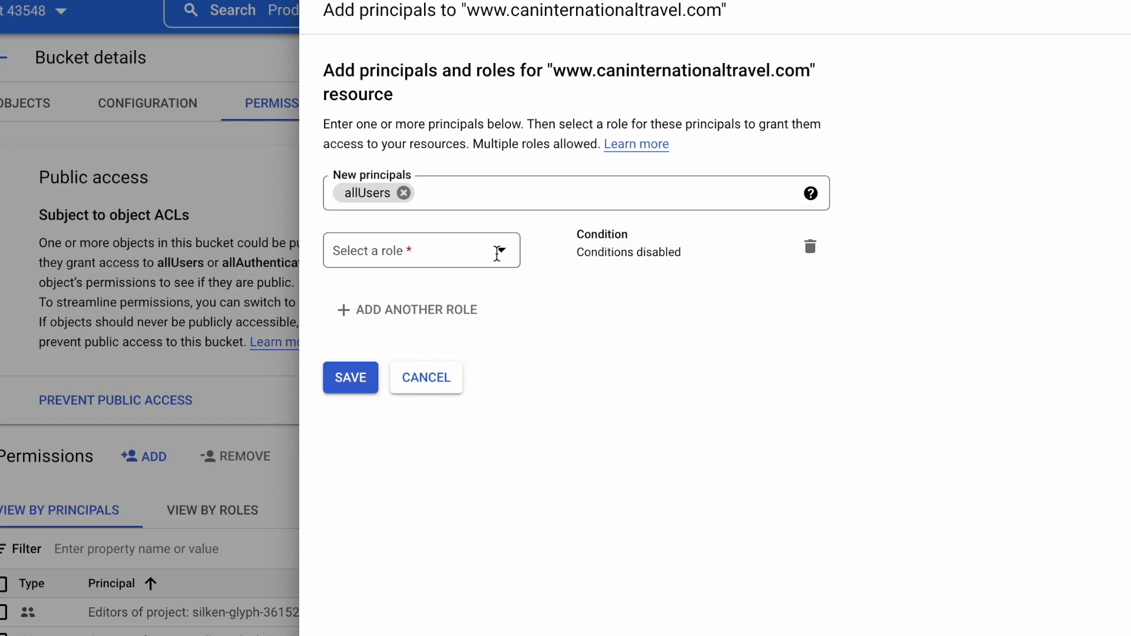
scroll(436, 457, "down", 3)
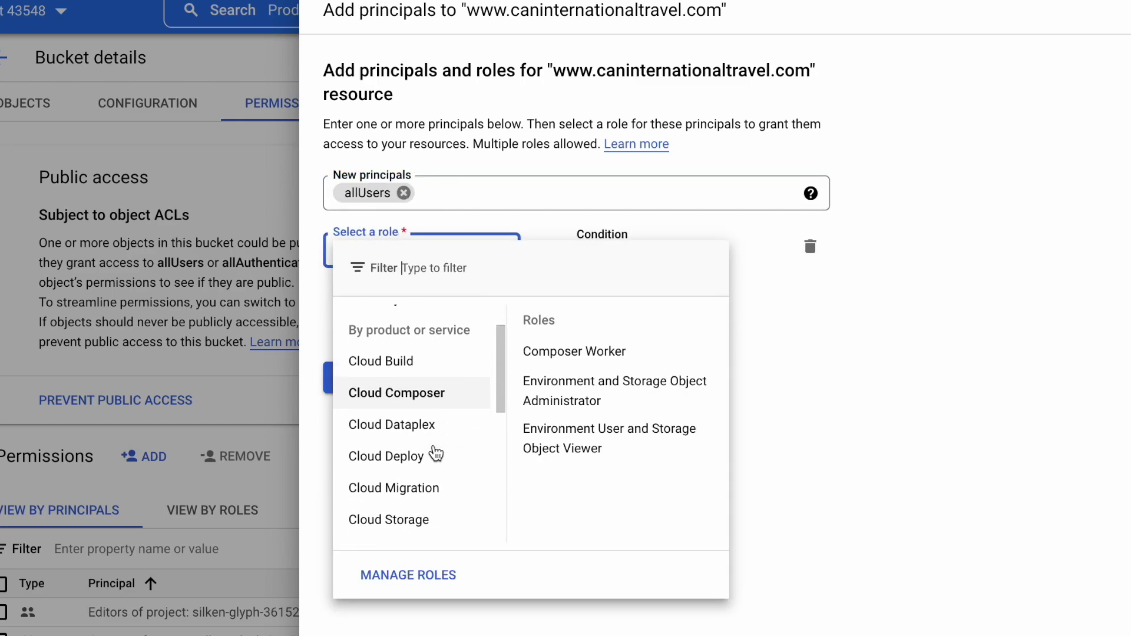
left_click(410, 504)
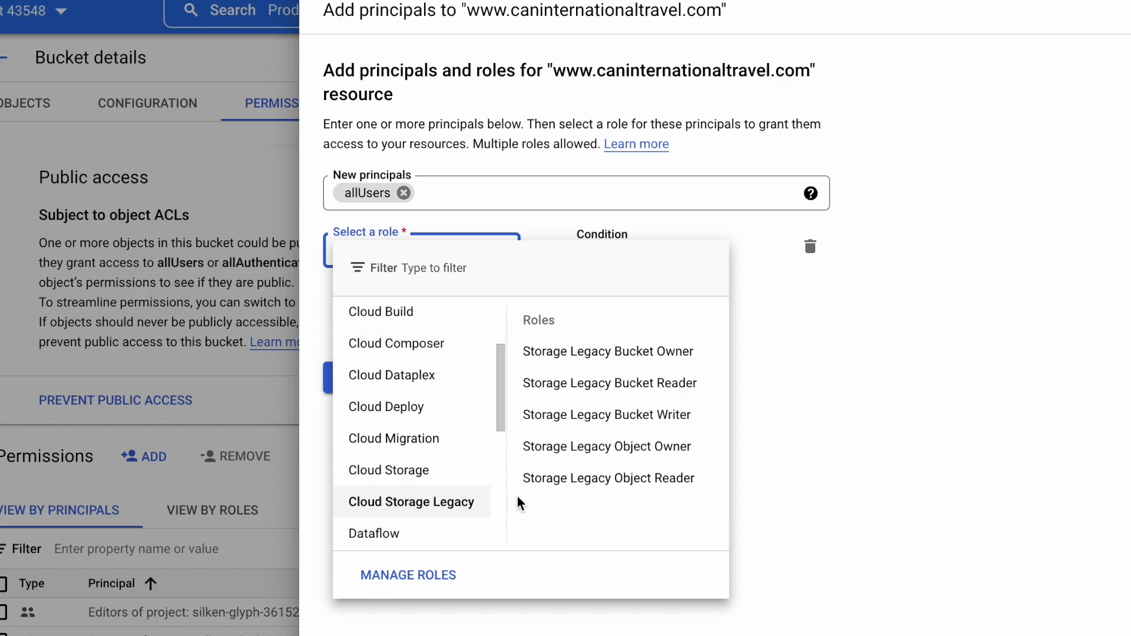
left_click(585, 490)
left_click(344, 398)
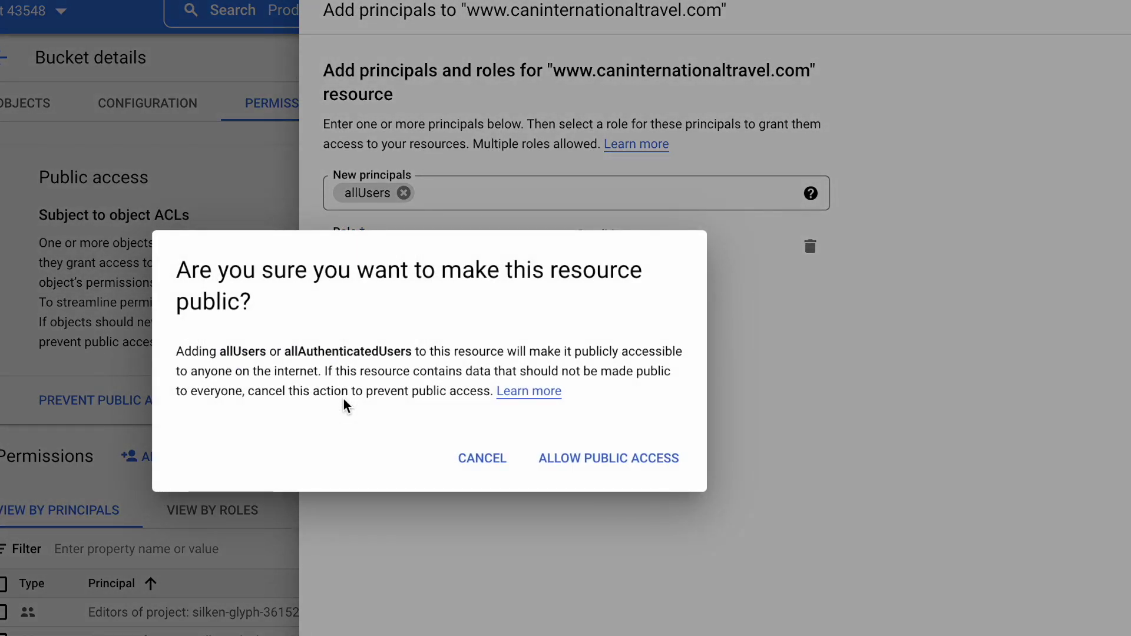
left_click(647, 462)
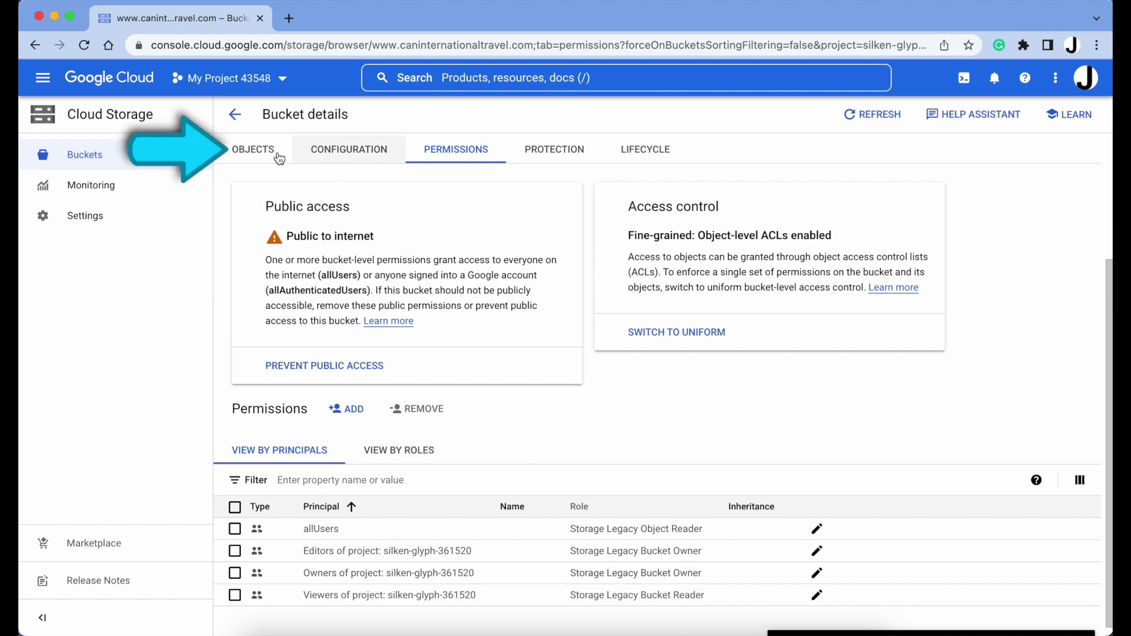
Refresh the Objects list to show files Public to internet, then open about.html's details
left_click(257, 152)
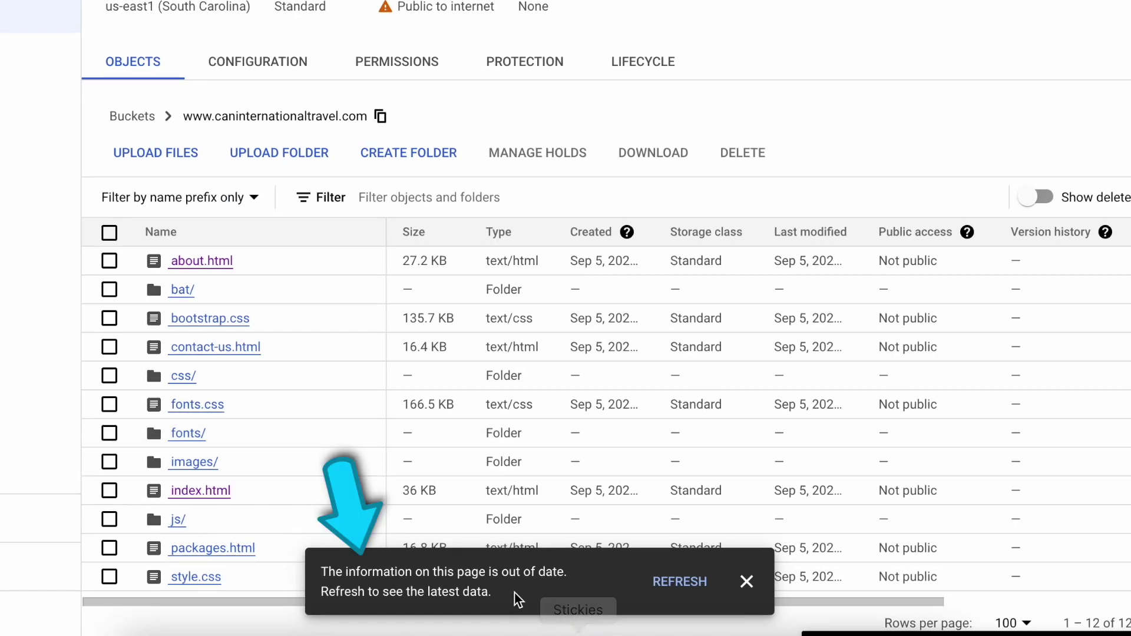
left_click(683, 583)
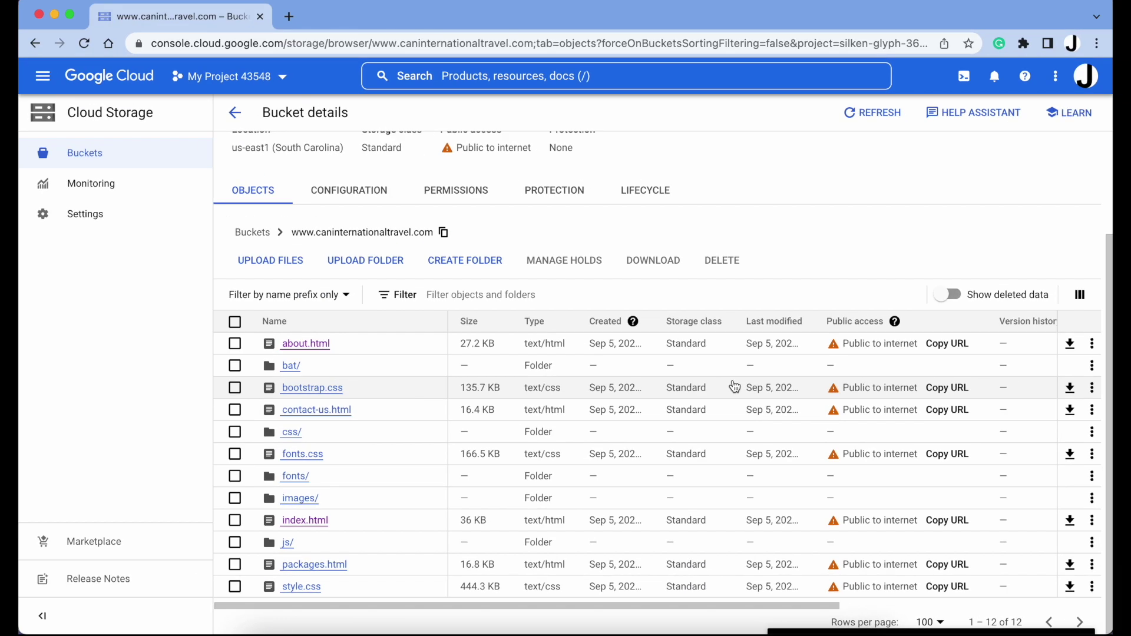
left_click(318, 348)
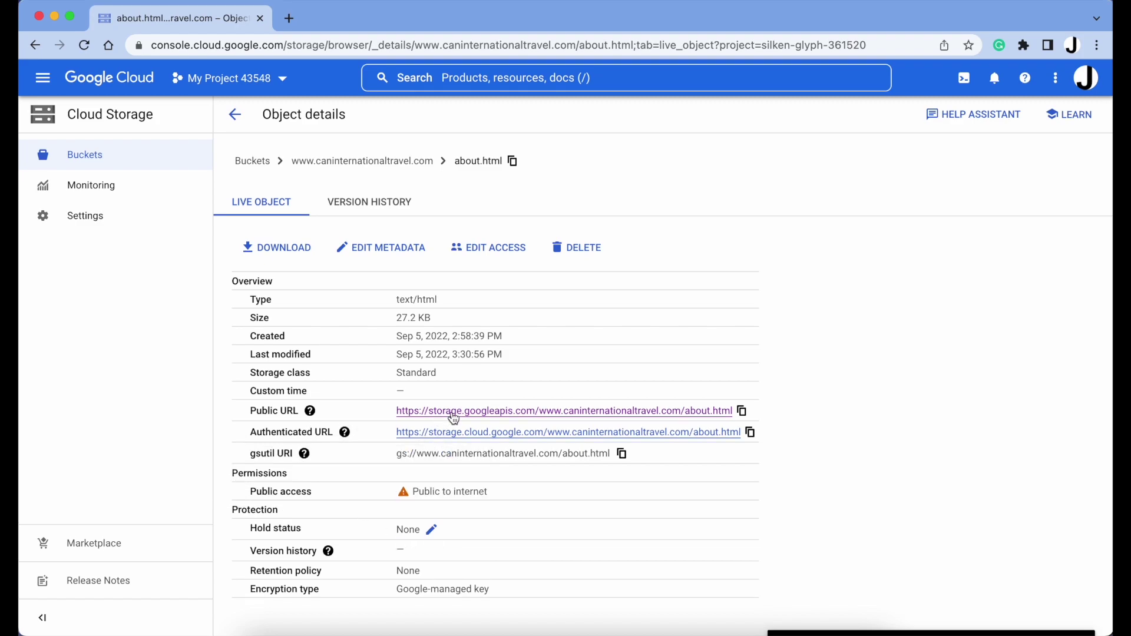
Test about.html and the Home page via the public URL, then return to the Buckets list
left_click(453, 417)
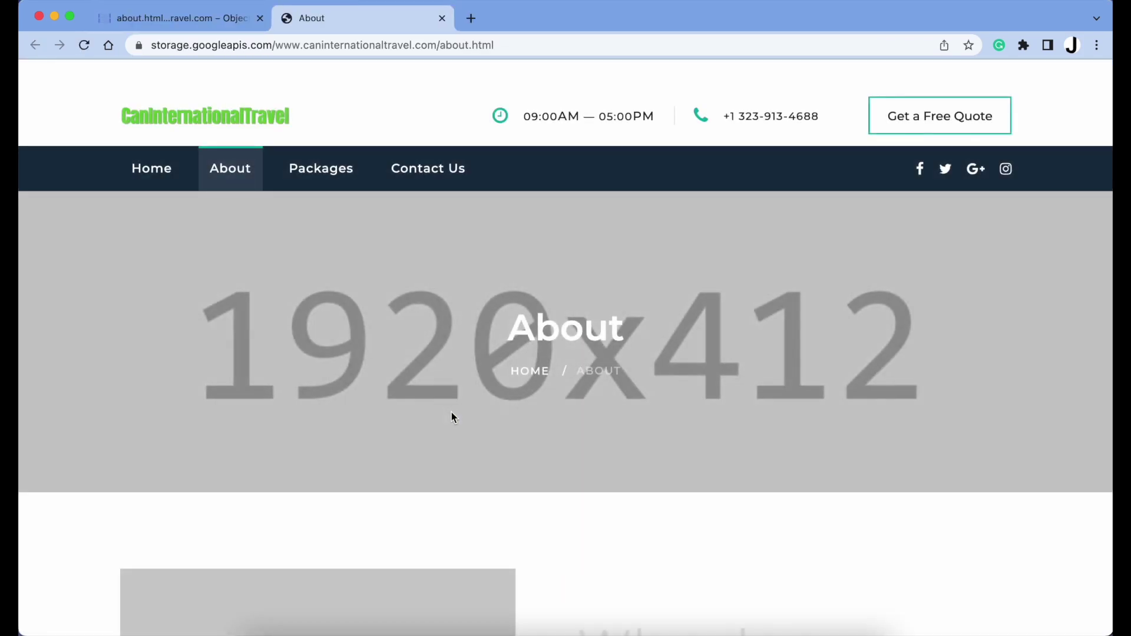
left_click(155, 171)
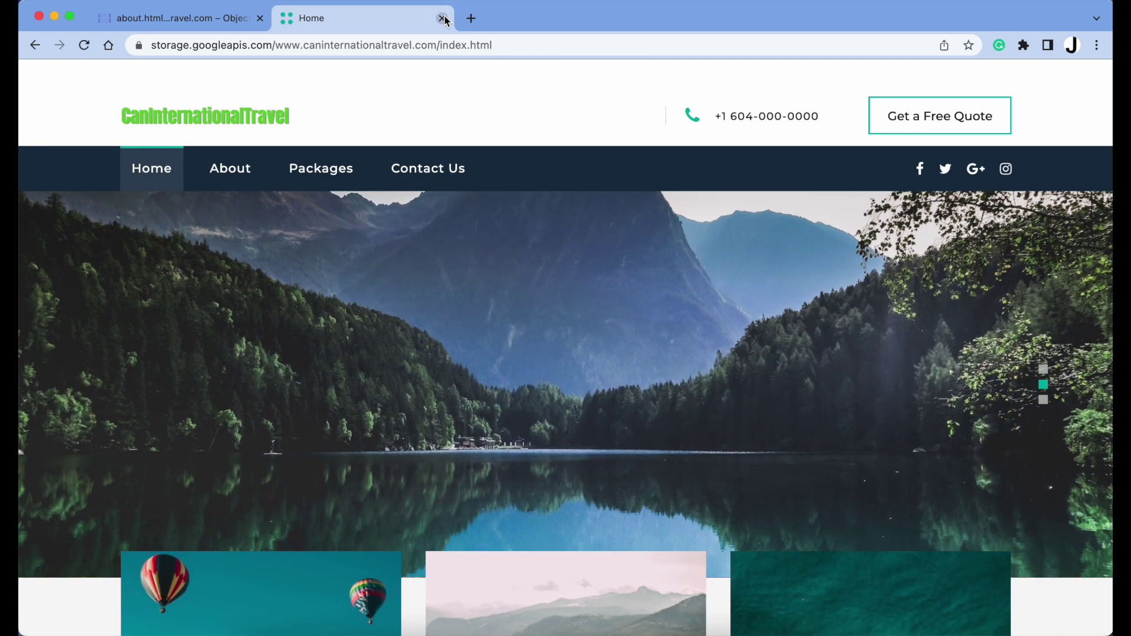
left_click(443, 19)
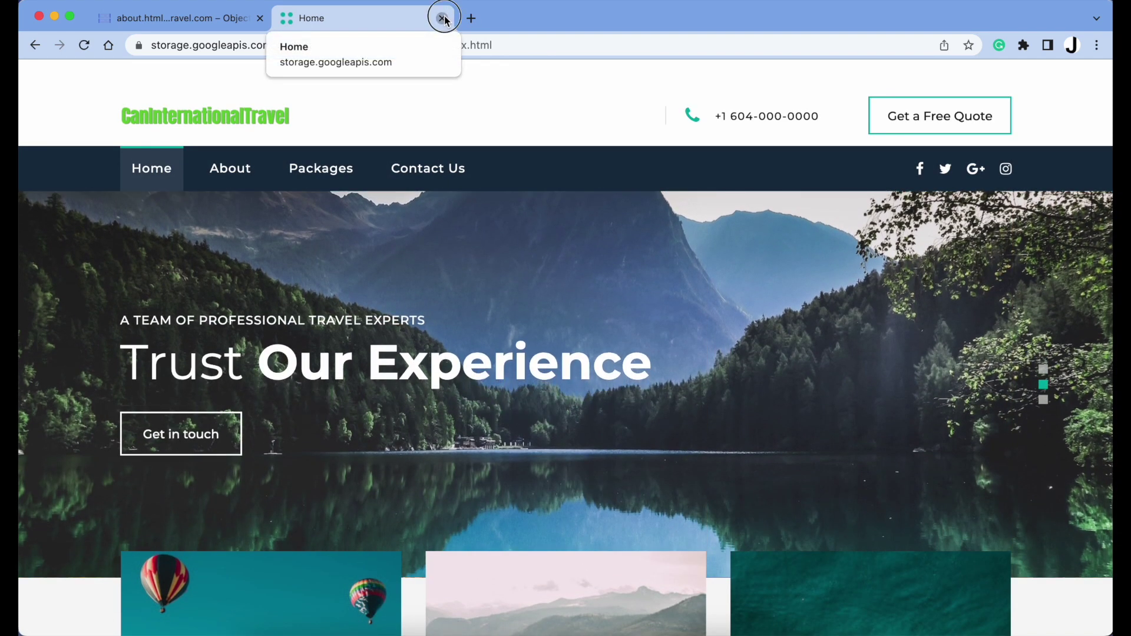
left_click(442, 19)
left_click(233, 118)
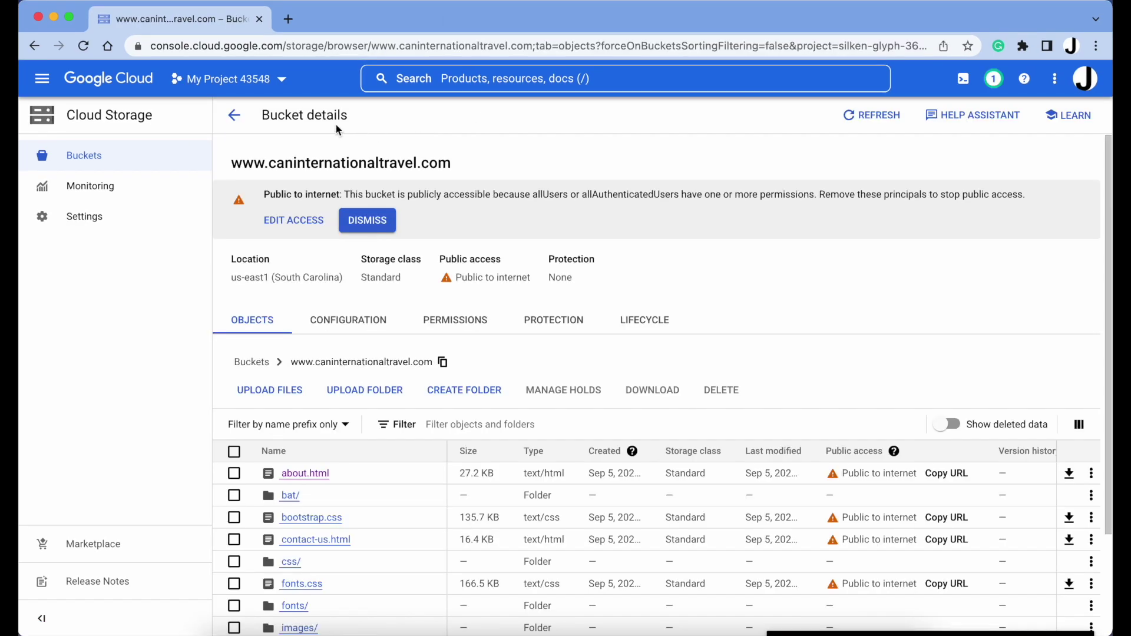
left_click(235, 117)
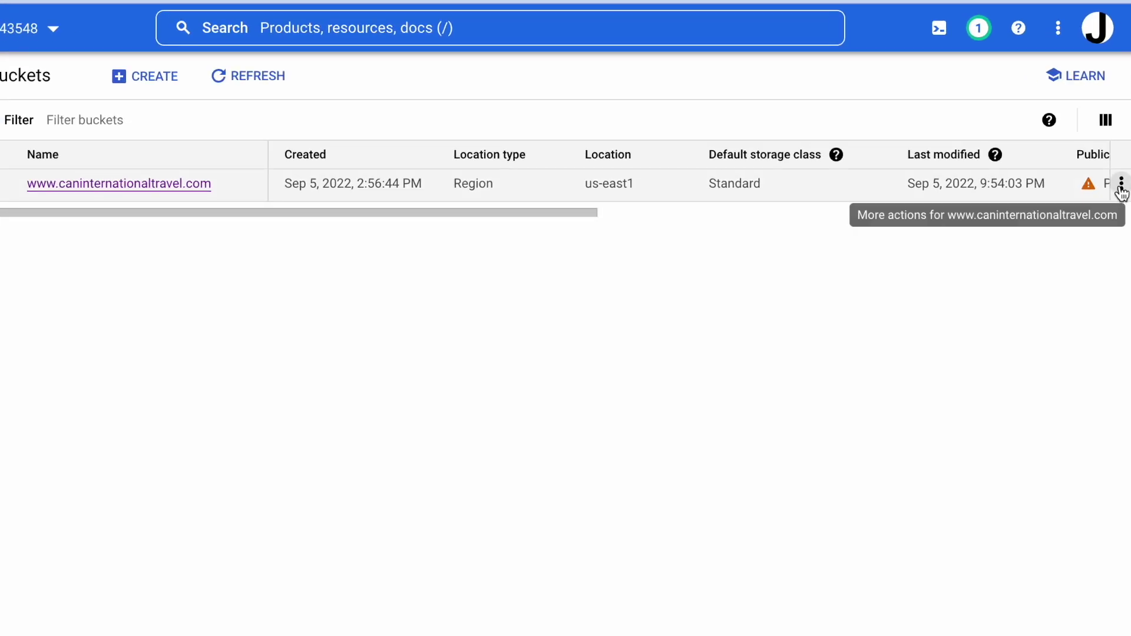
Set the bucket's index page suffix and 404 error page both to index.html and save
left_click(1103, 198)
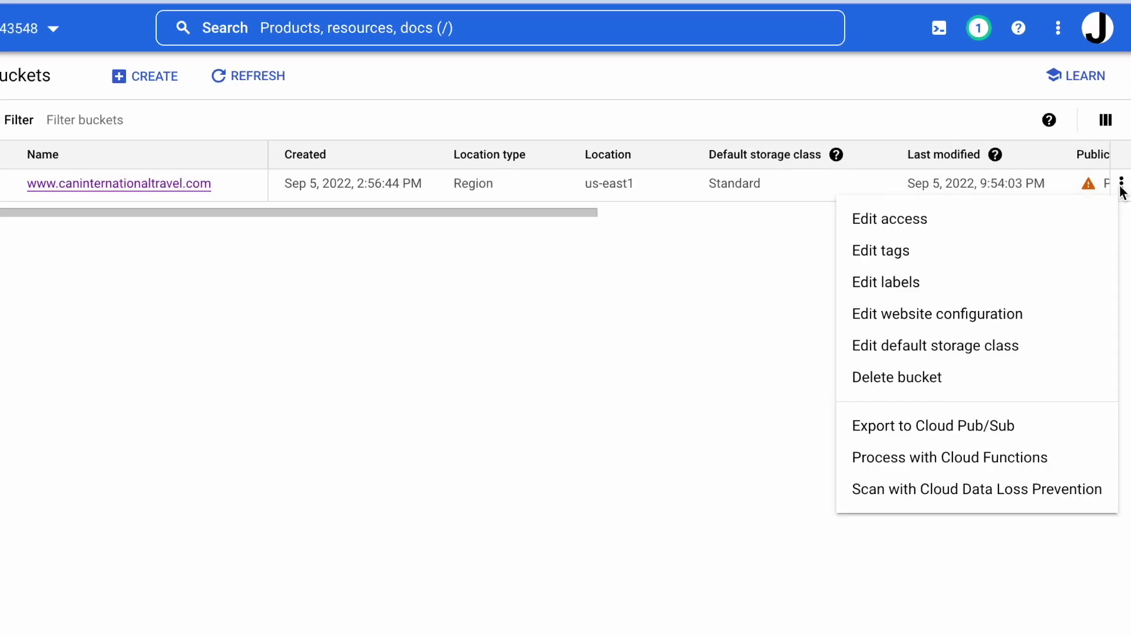
left_click(1023, 317)
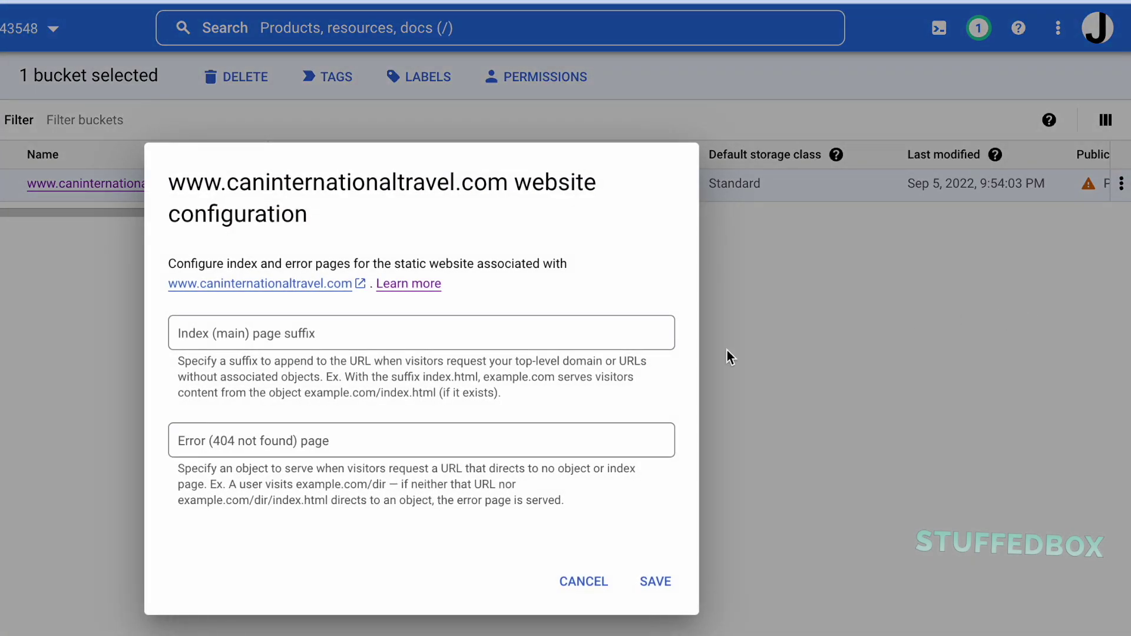
left_click(648, 331)
type("indes")
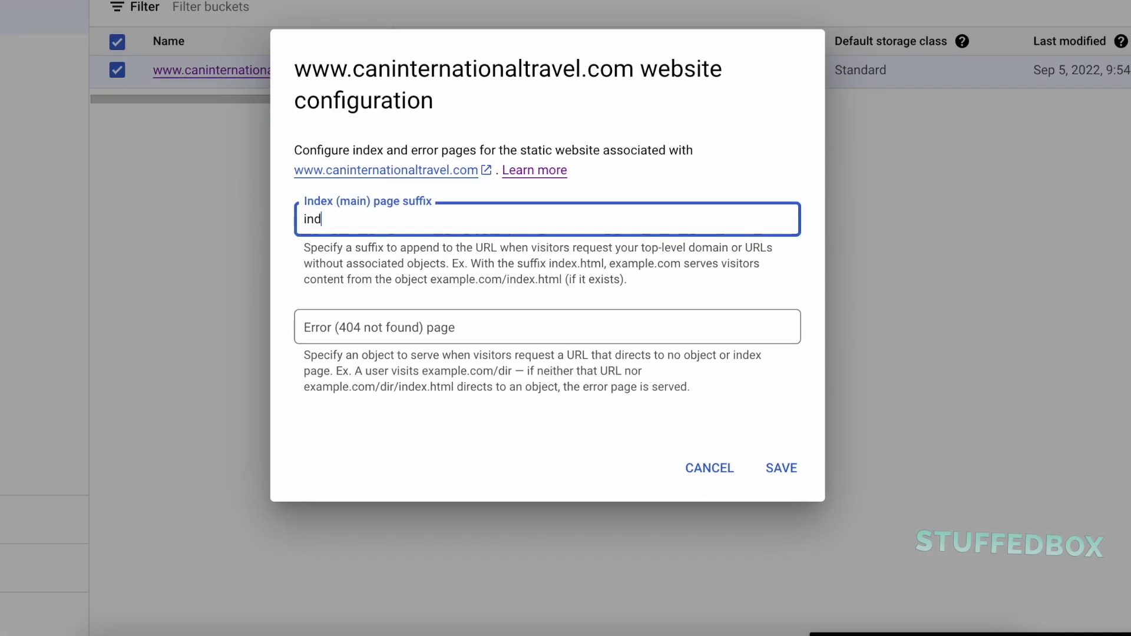
key("BackSpace")
type("x.html")
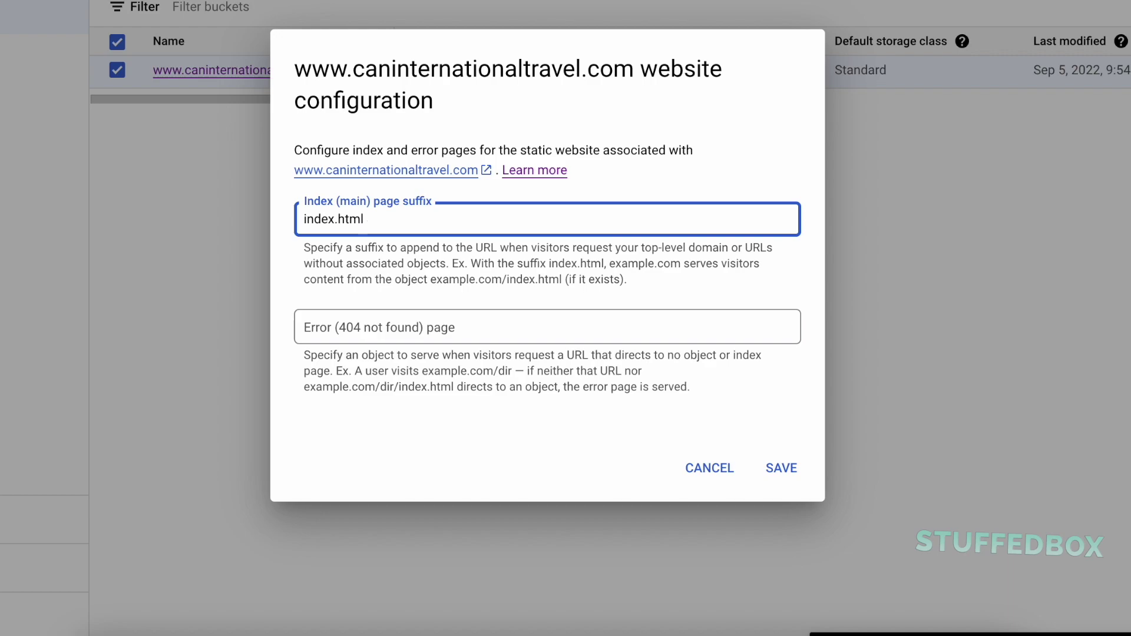
key("Tab")
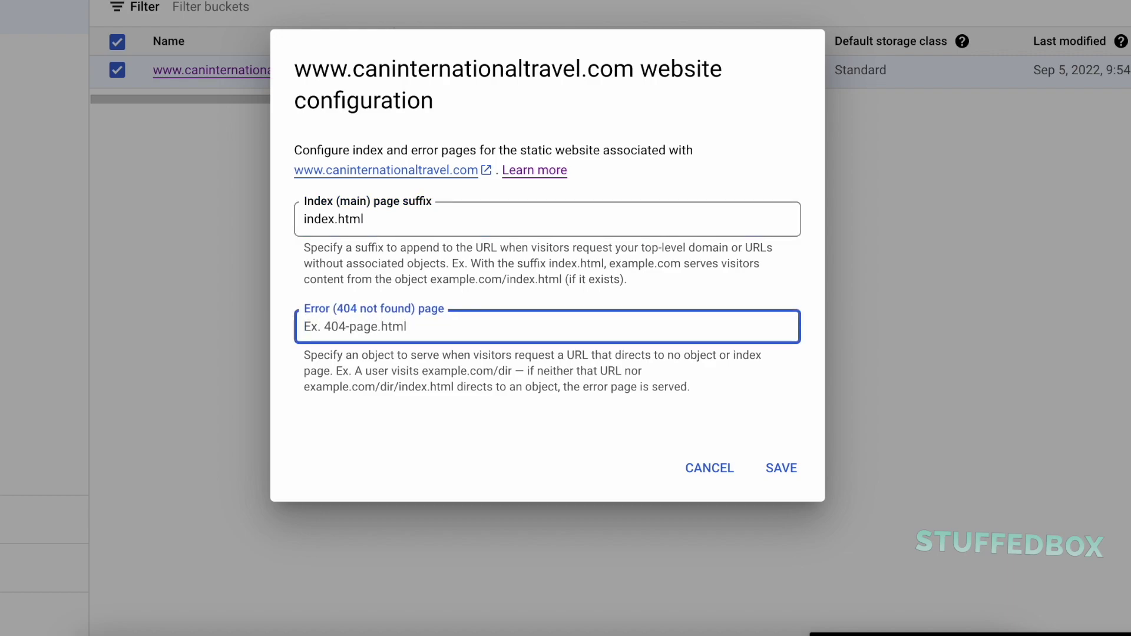
type("index.html")
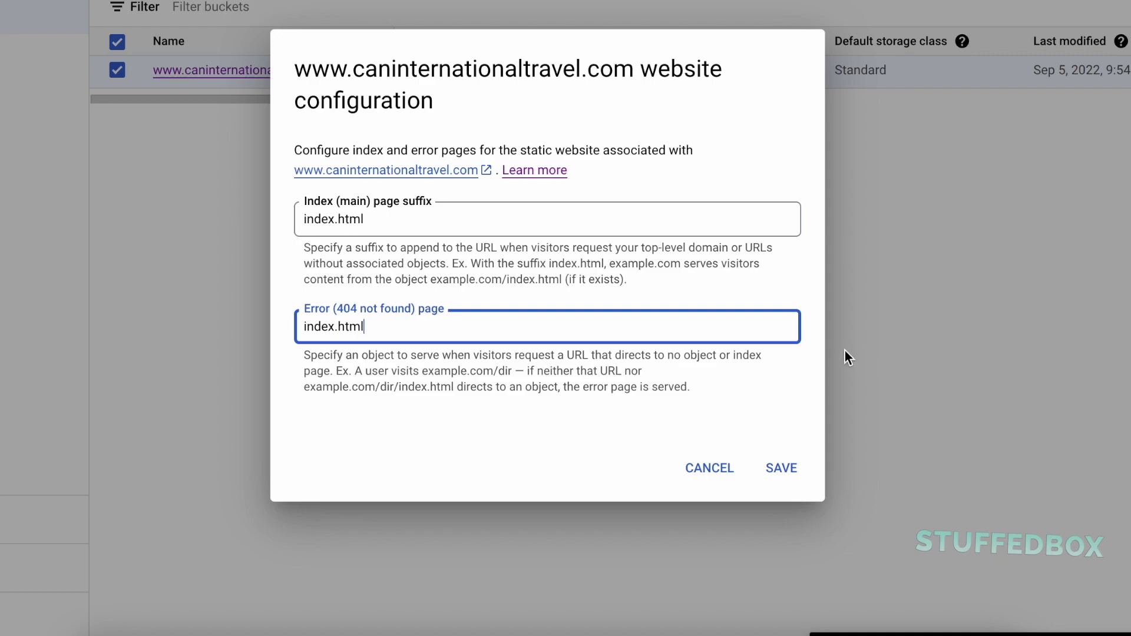
left_click(786, 468)
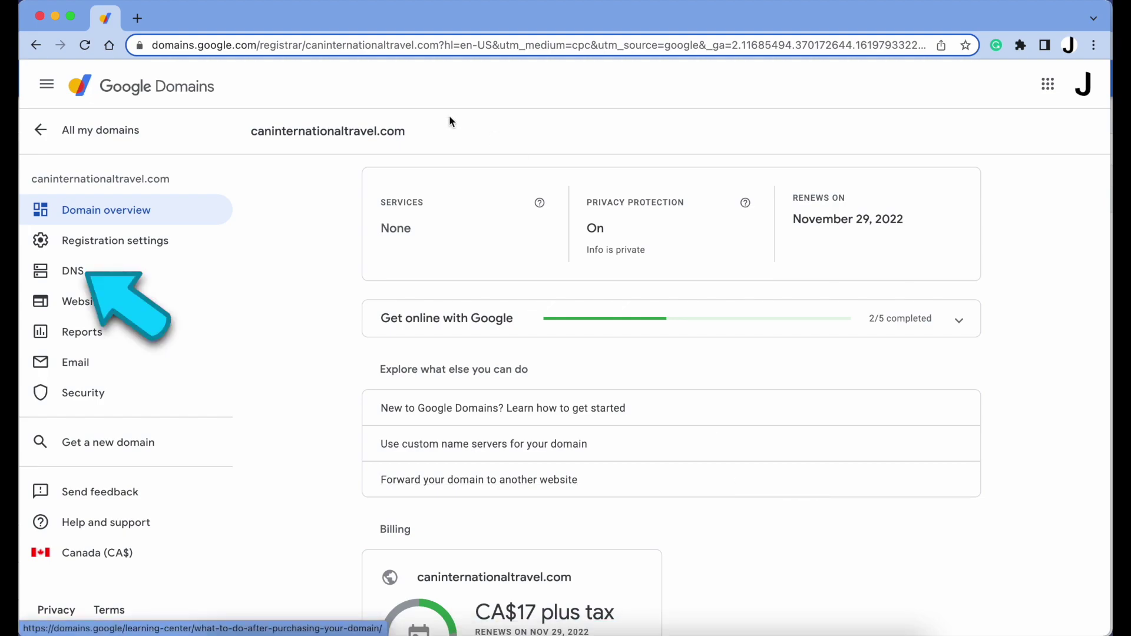
Add a DNS record: host www, type CNAME, TTL 3600, data c.storage.googleapis.com
left_click(109, 272)
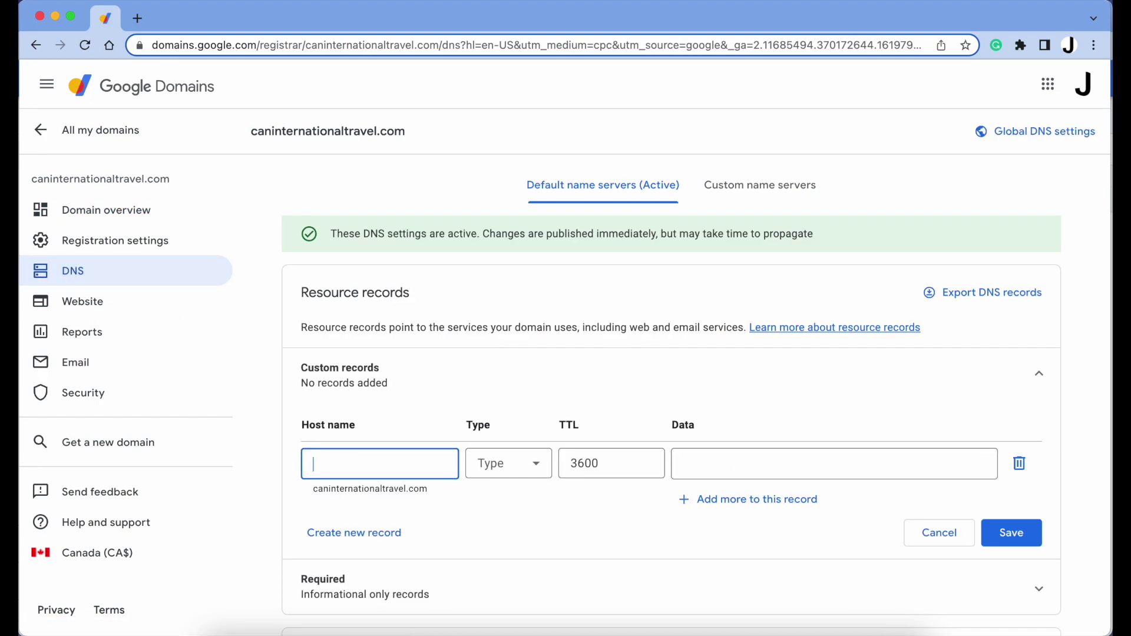
type("WWW")
key("BackSpace")
key("BackSpace")
key("BackSpace")
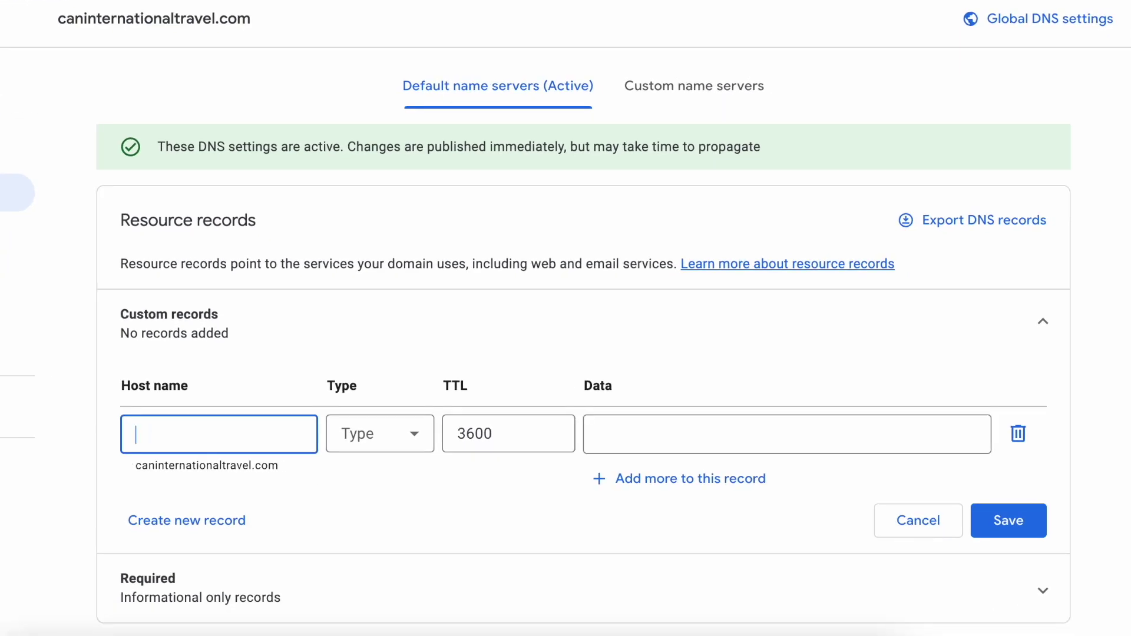
type("www")
key("Tab")
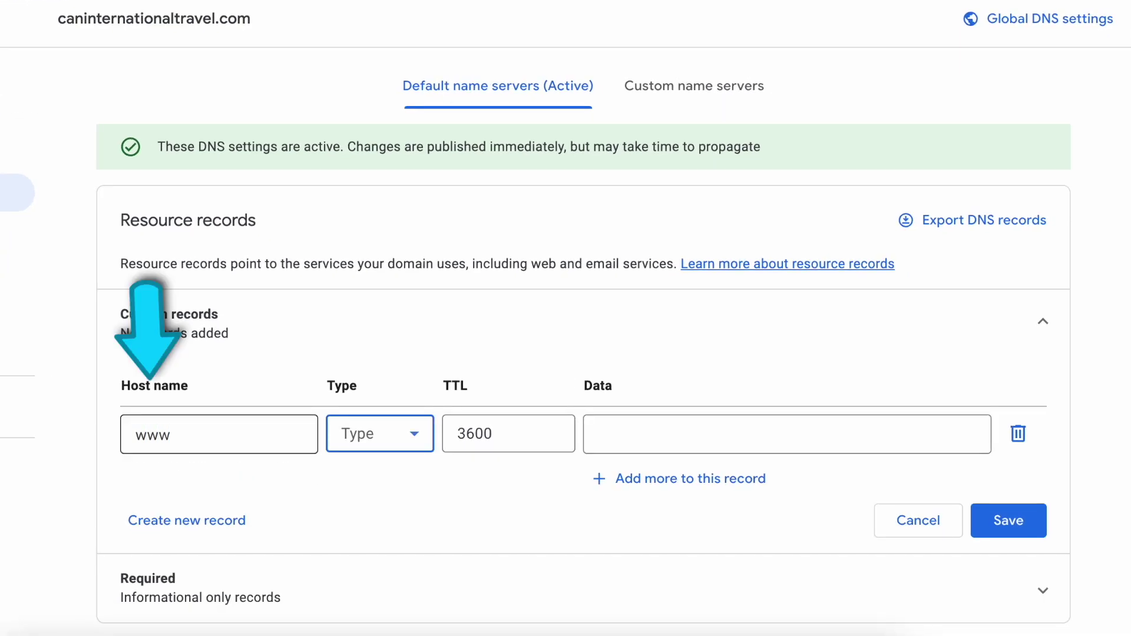
key("c")
left_click(399, 449)
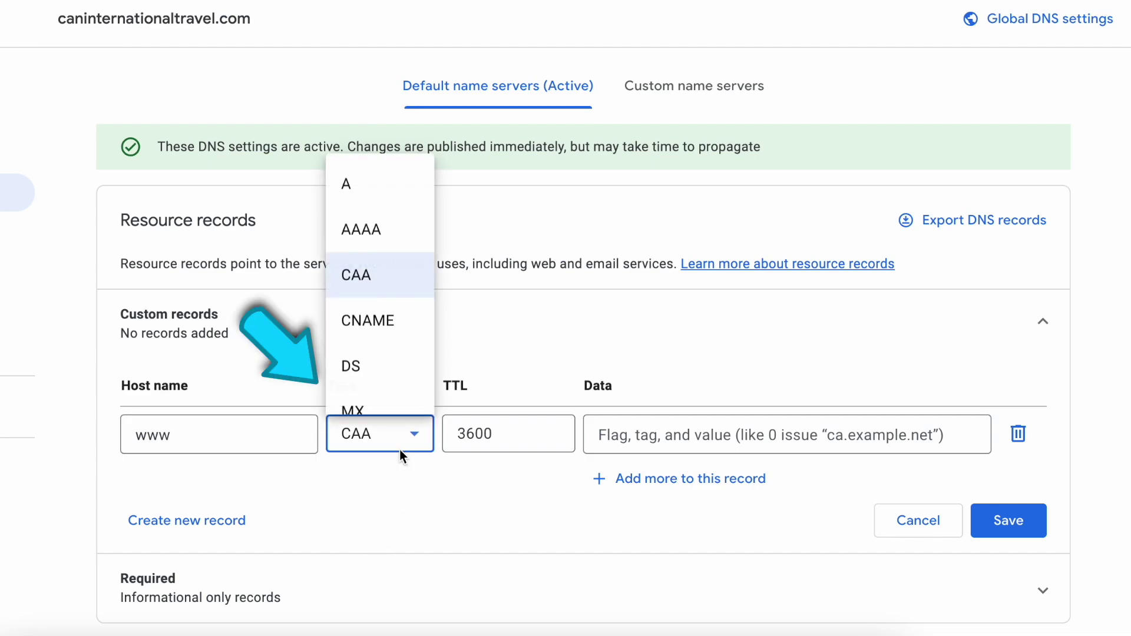
left_click(395, 336)
left_click(532, 445)
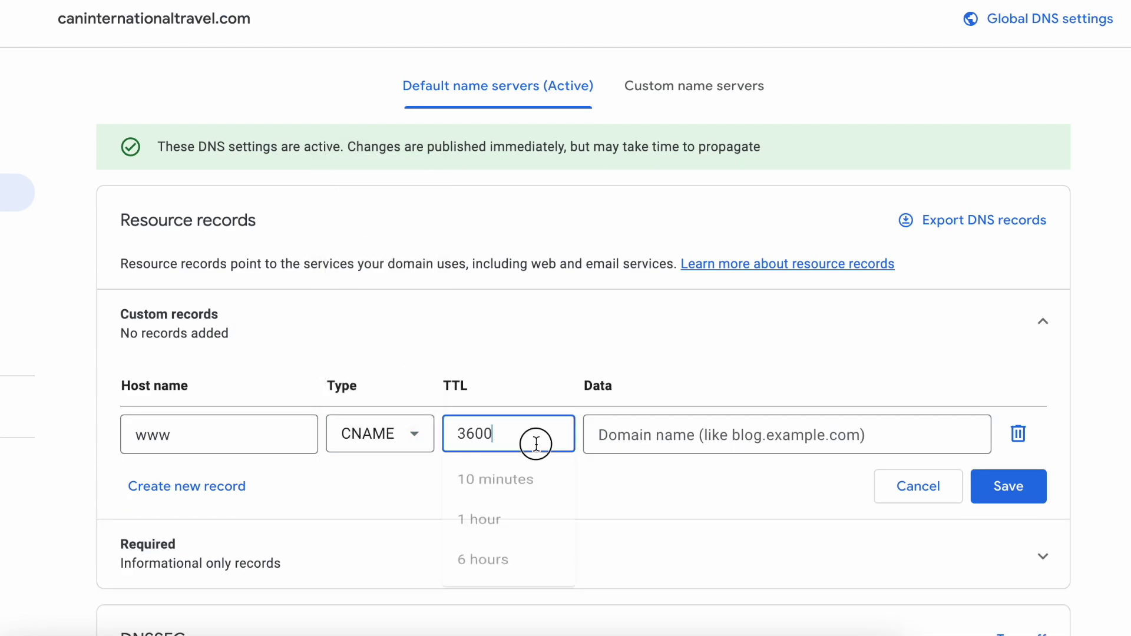
left_click(671, 433)
type("c.stor")
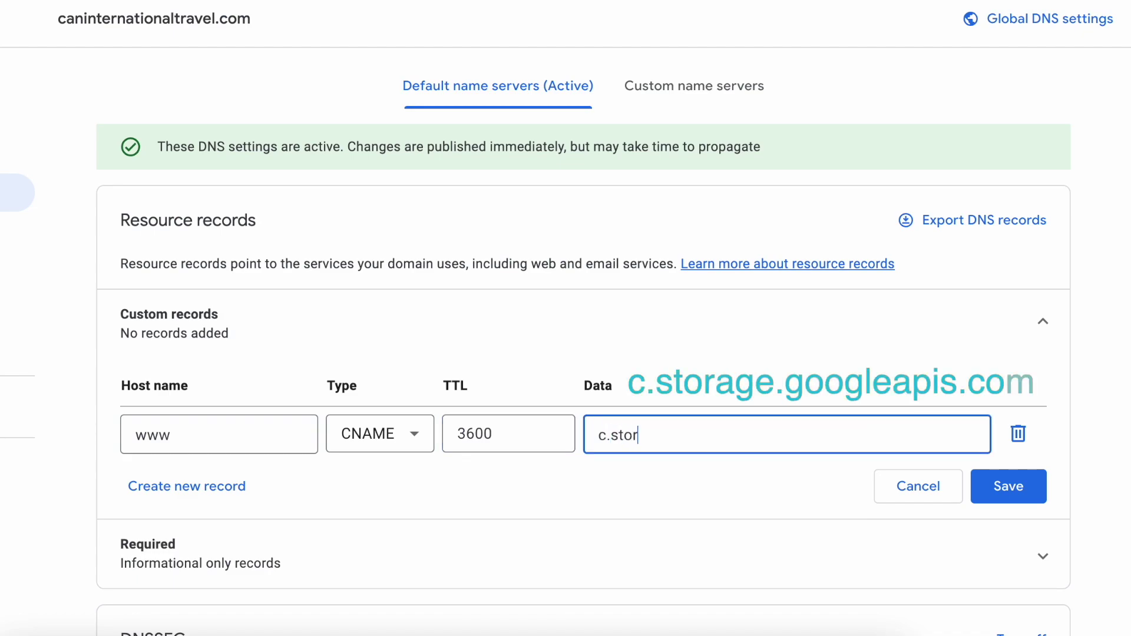
type("age.googleapis.com")
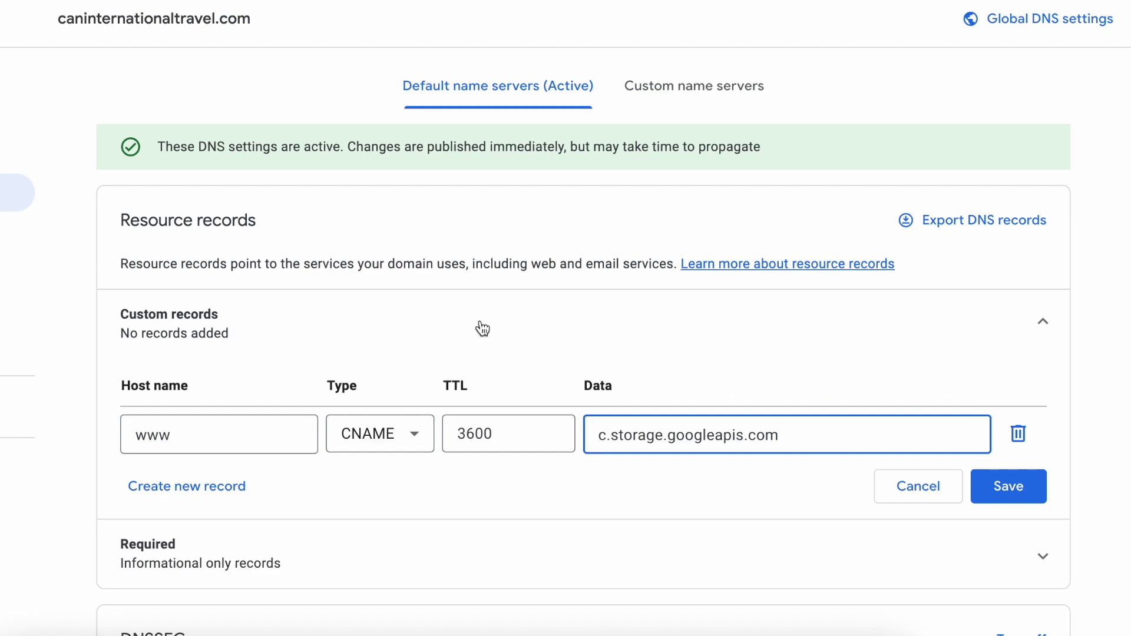
left_click(1008, 491)
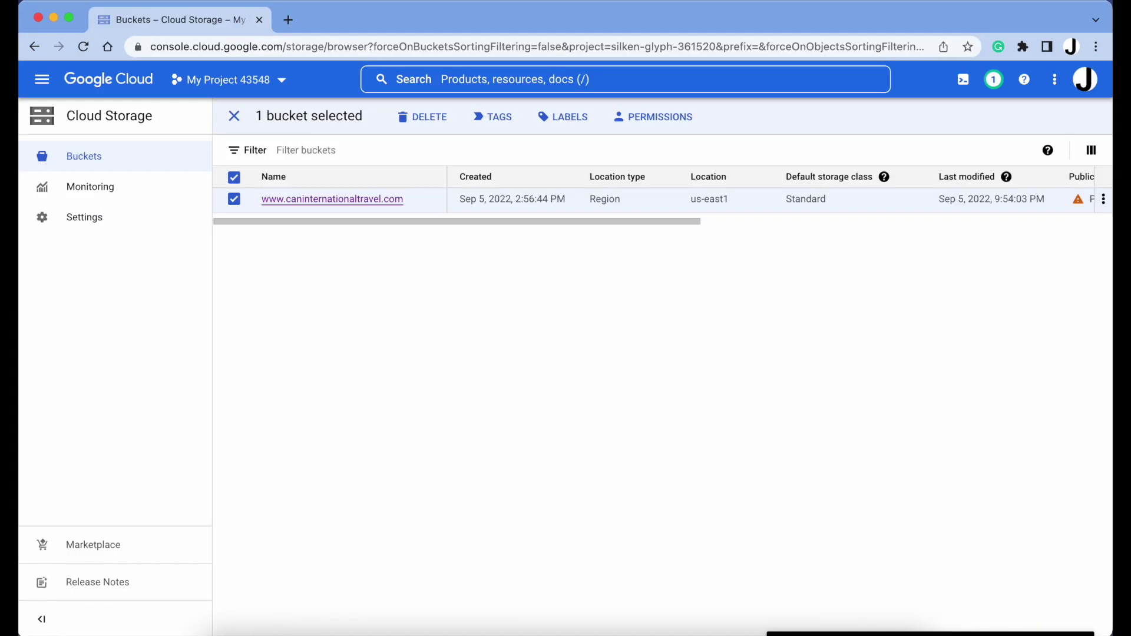
In a new incognito window, try loading the bare domain caninternationaltravel.com
left_click(118, 2)
left_click(174, 47)
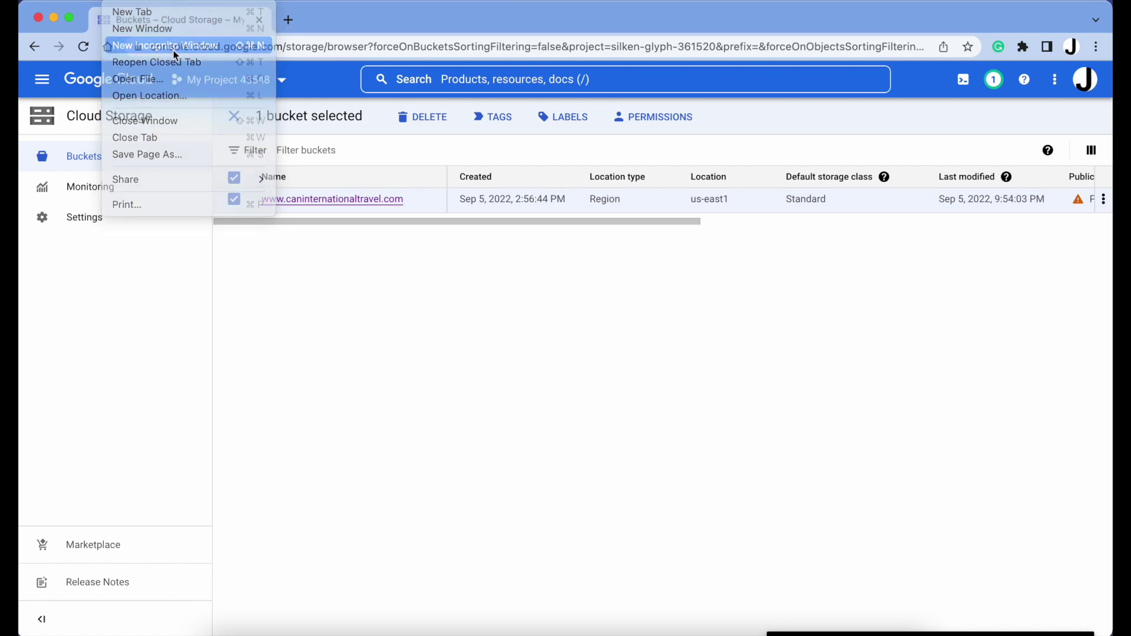
type("canin")
key("Return")
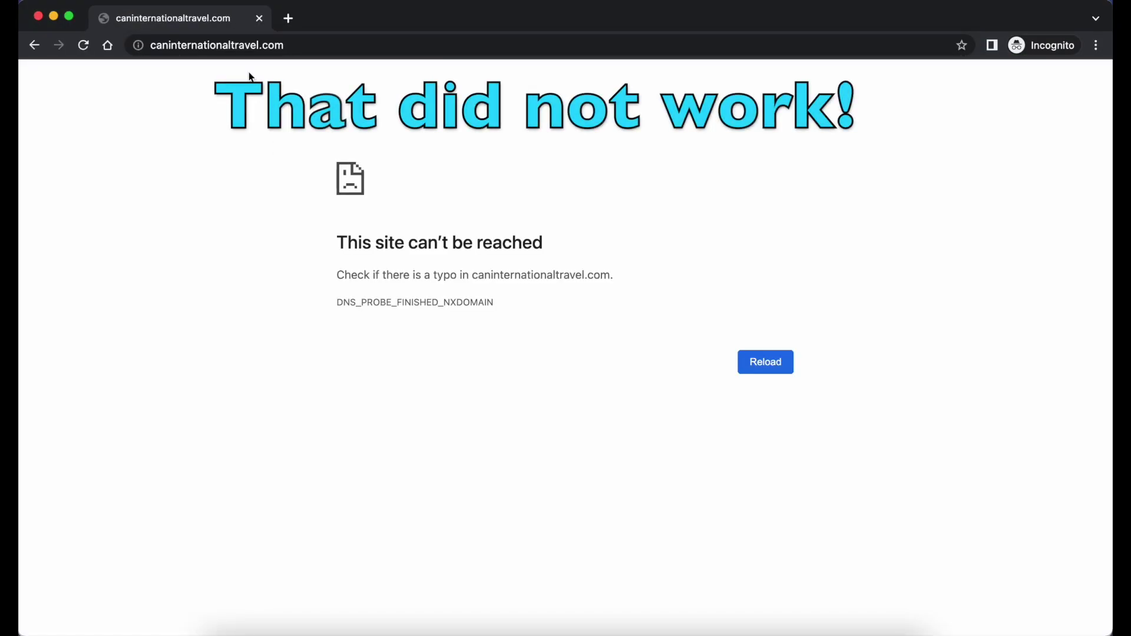
left_click(210, 44)
key("Left")
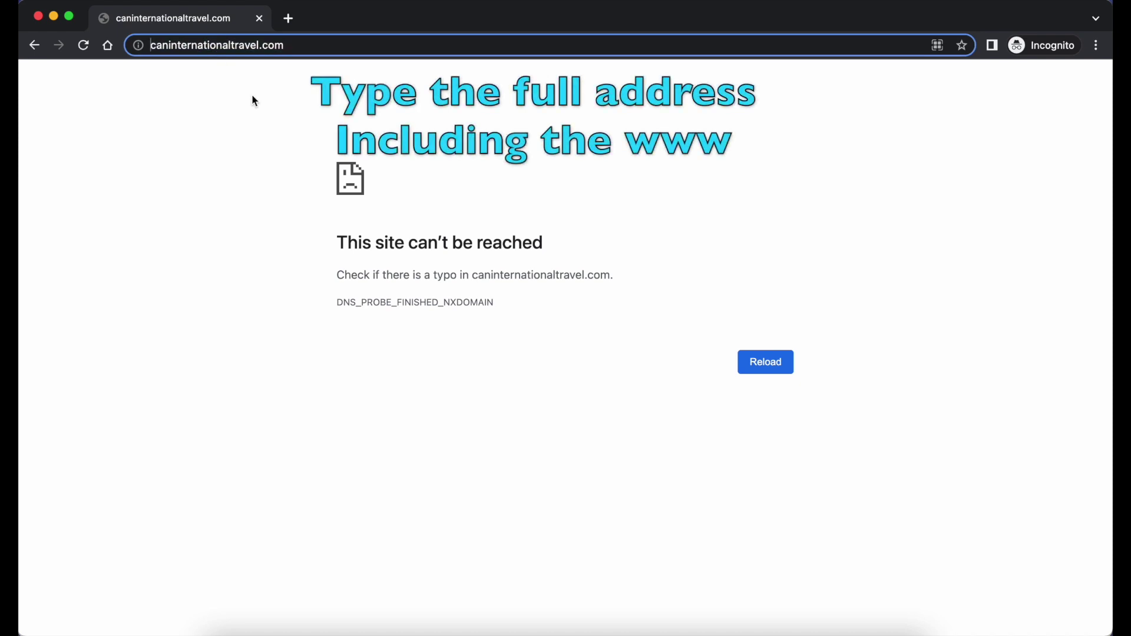
type("www.")
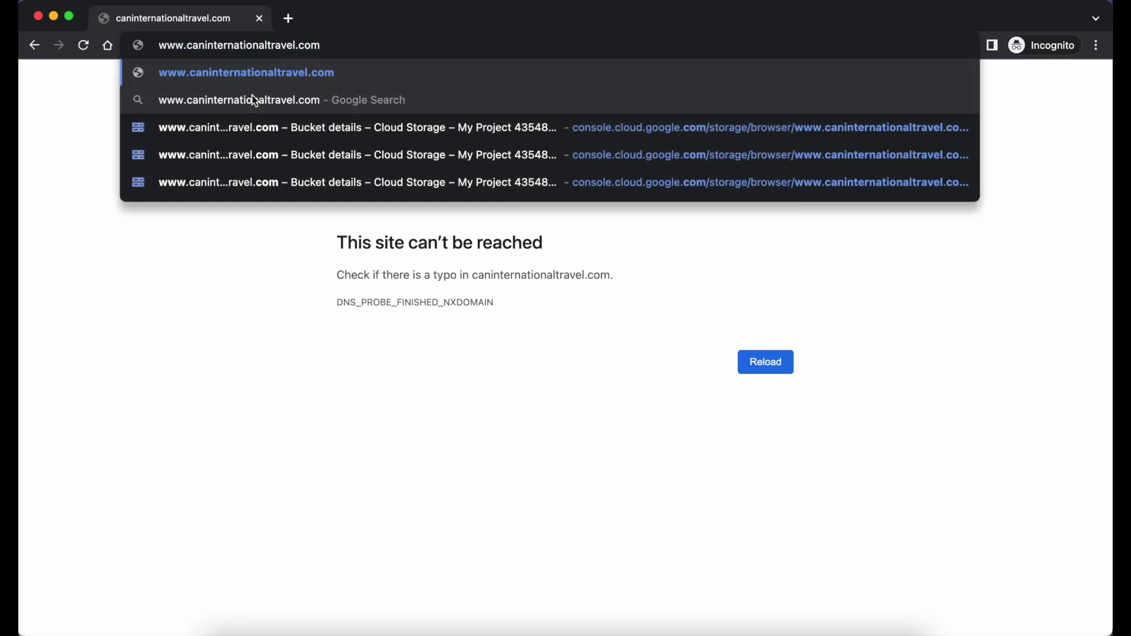
key("Return")
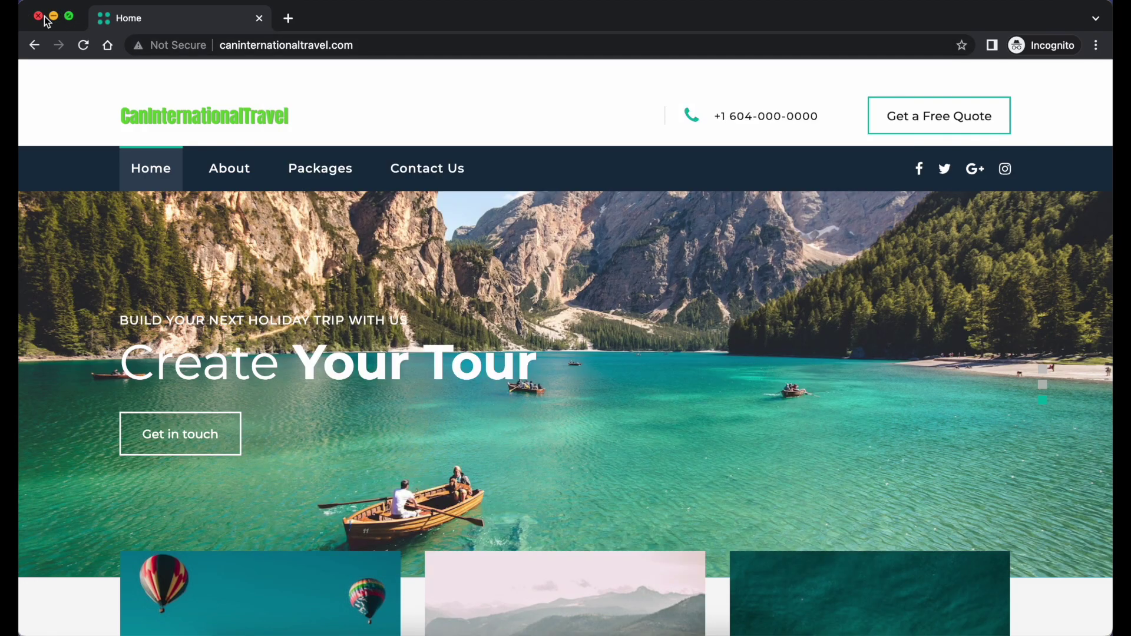
left_click(39, 17)
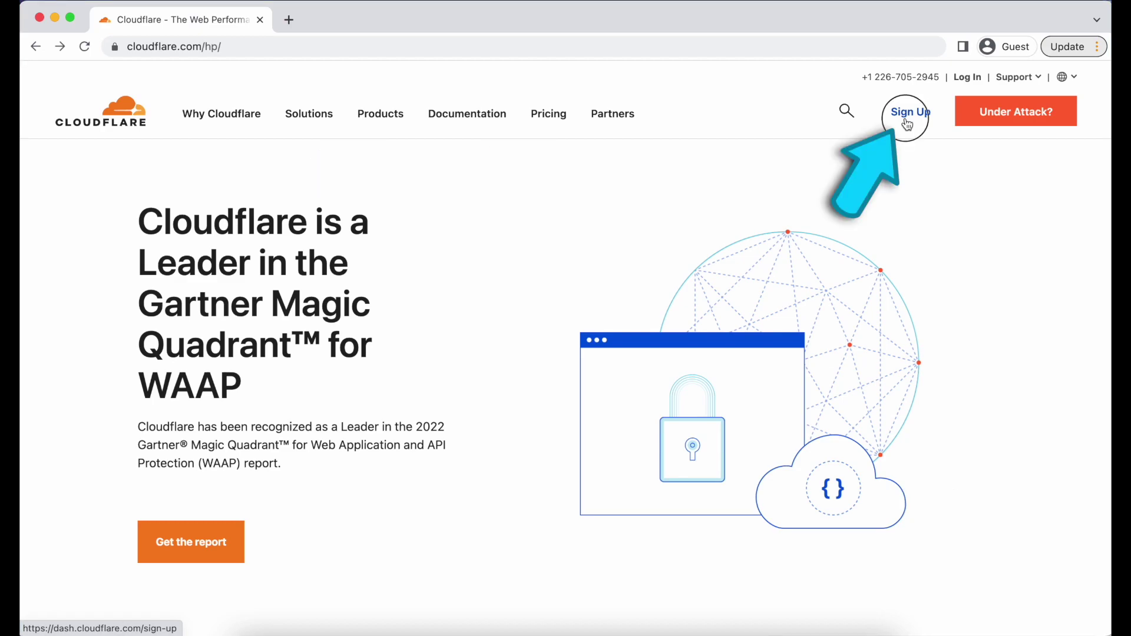
Sign up for a Cloudflare account with an e-mail address and password
left_click(907, 124)
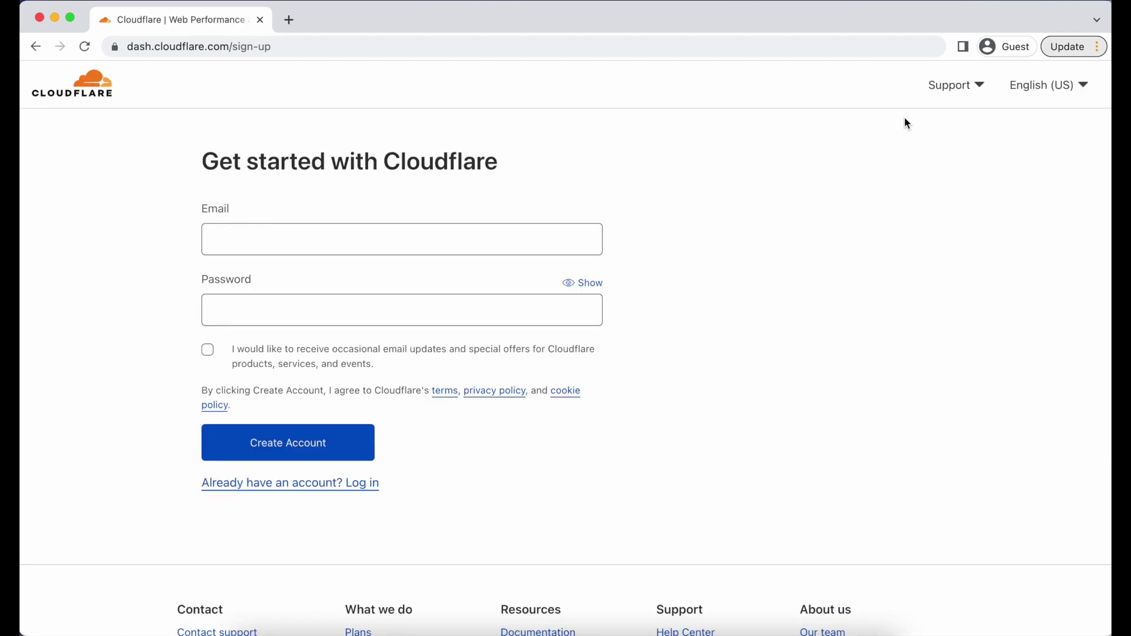
left_click(401, 239)
key("Tab")
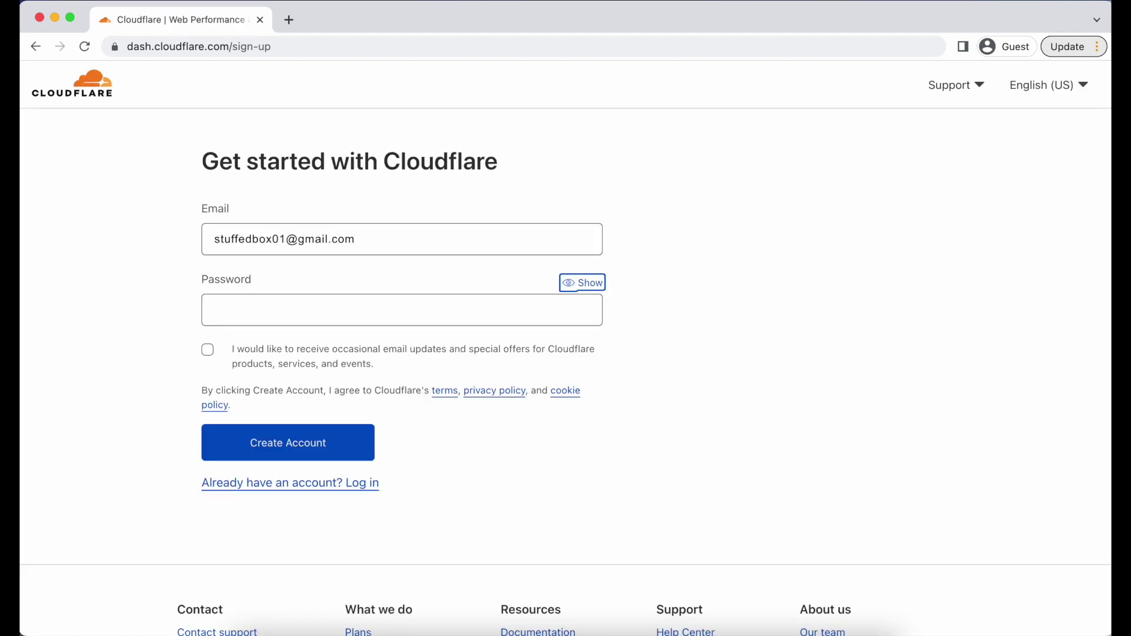
key("Tab")
type("••••••••••••••••••")
left_click(501, 239)
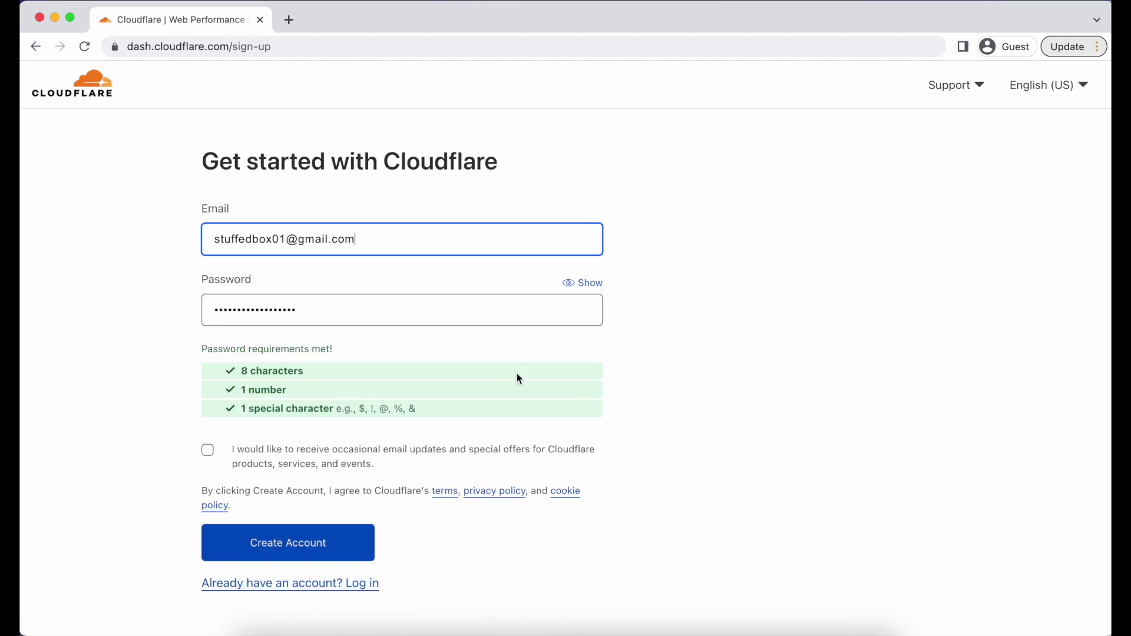
left_click(362, 540)
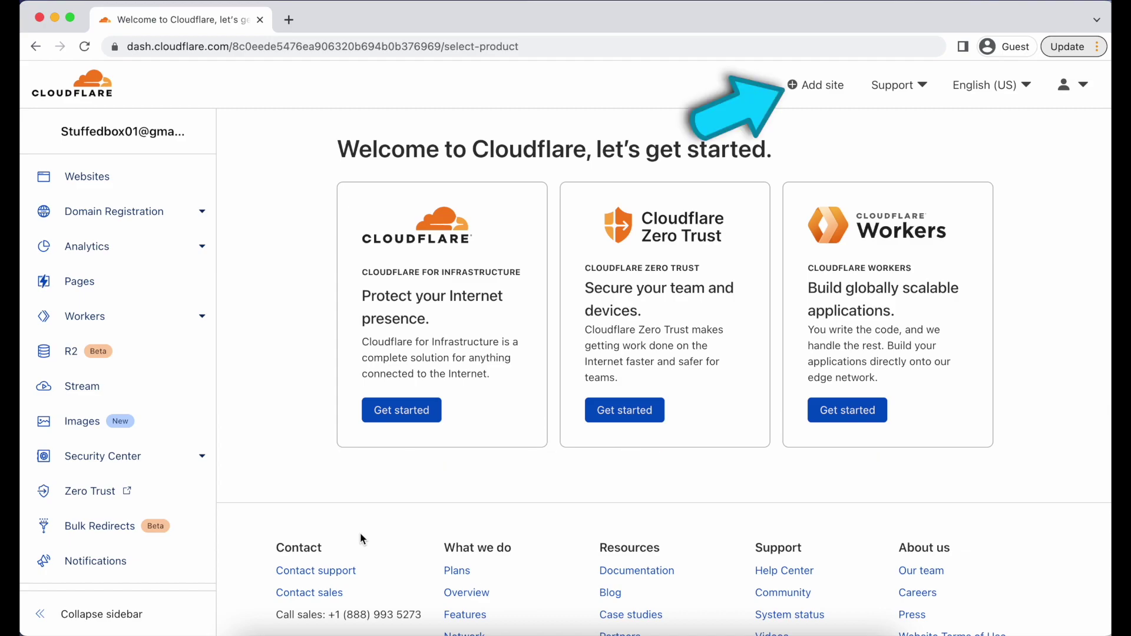
Add caninternationaltravel.com as a site and choose the Free plan
left_click(818, 93)
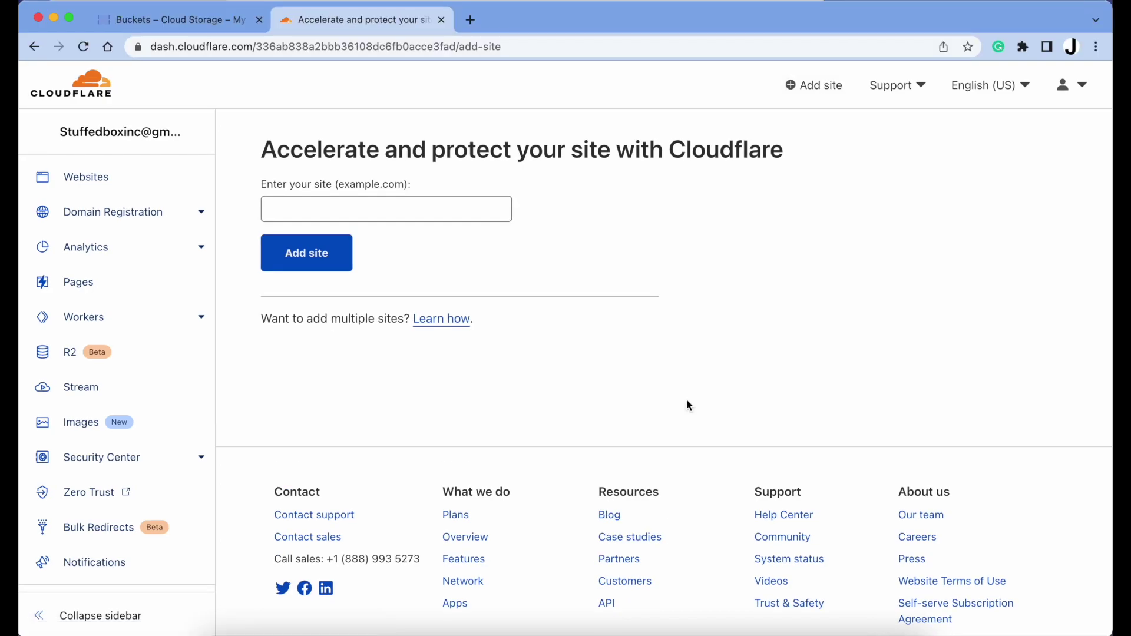
left_click(447, 210)
type("caninternati")
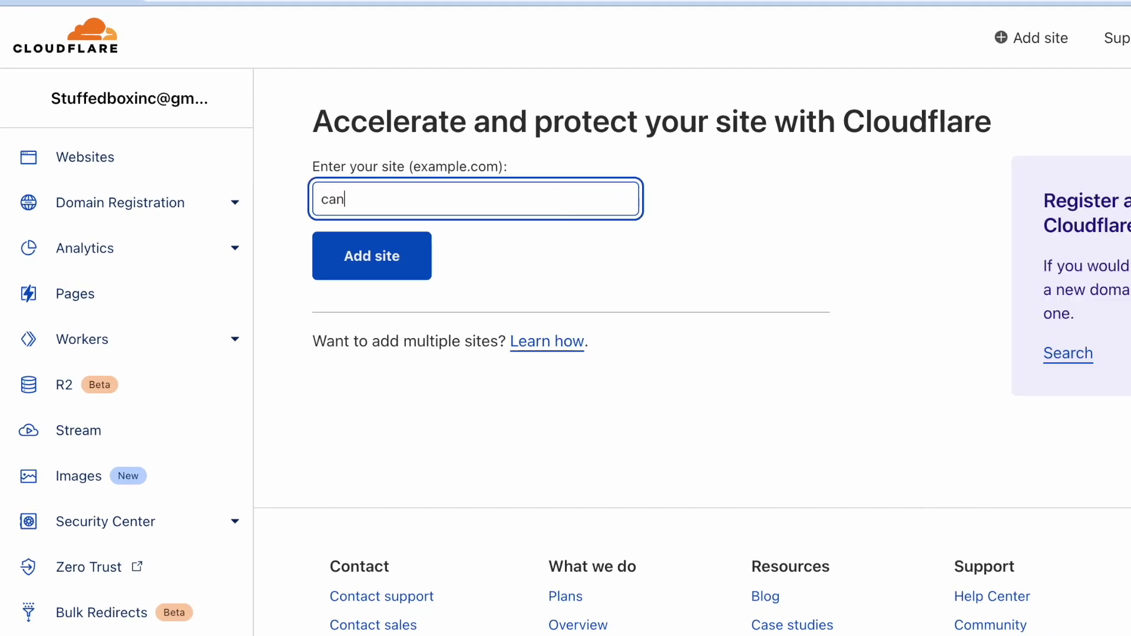
type("onaltravel.com")
left_click(358, 262)
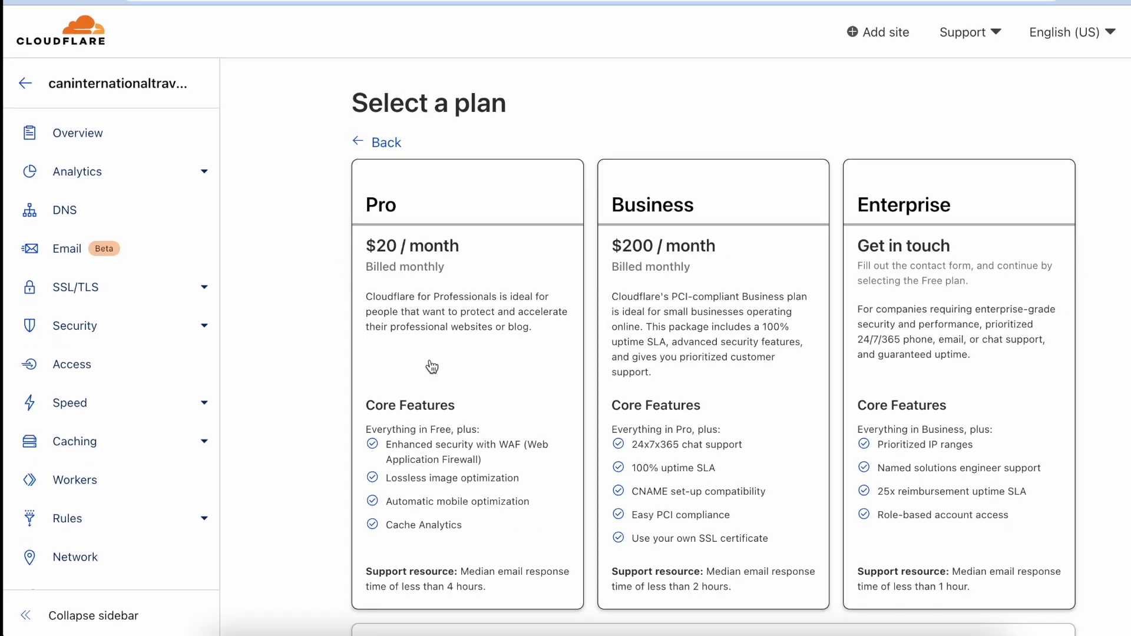
scroll(621, 308, "down", 4)
scroll(644, 415, "down", 4)
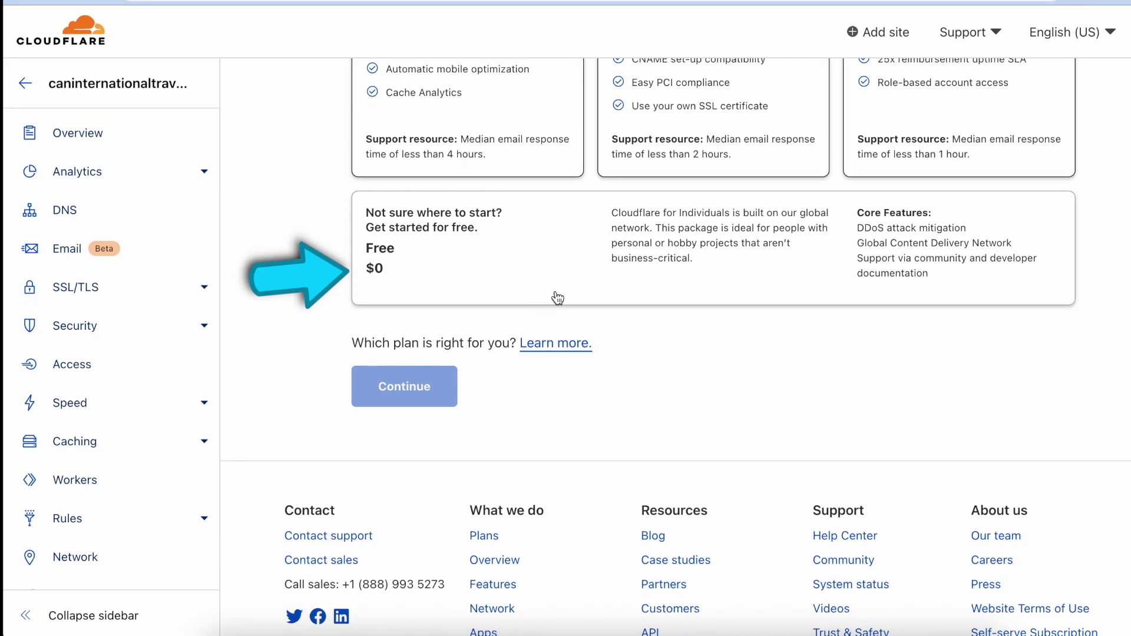
left_click(557, 297)
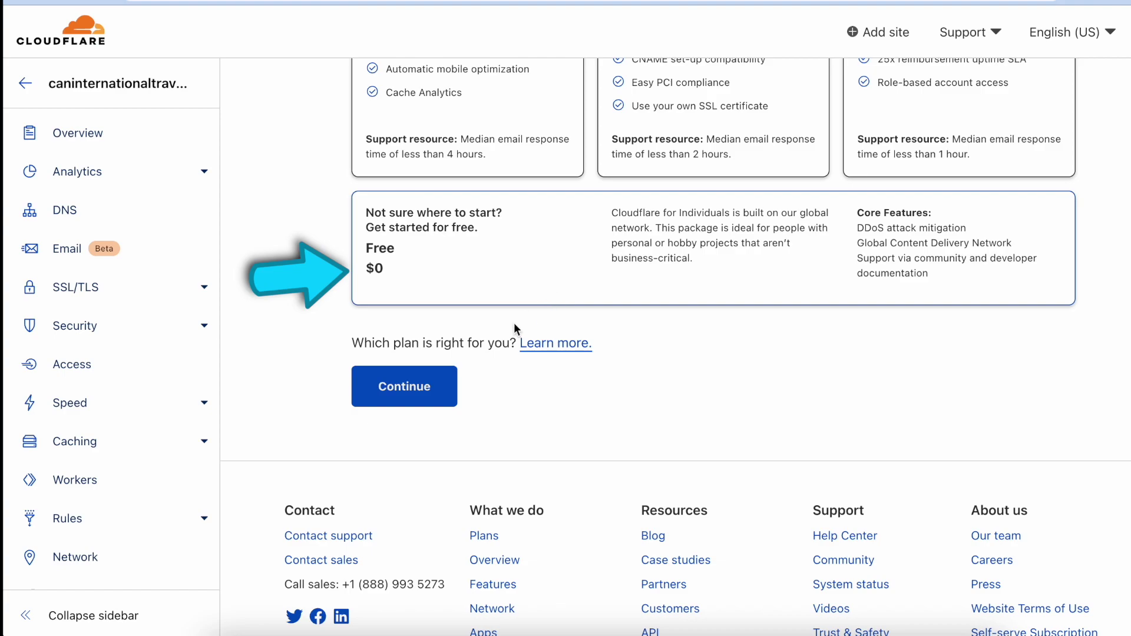
left_click(447, 393)
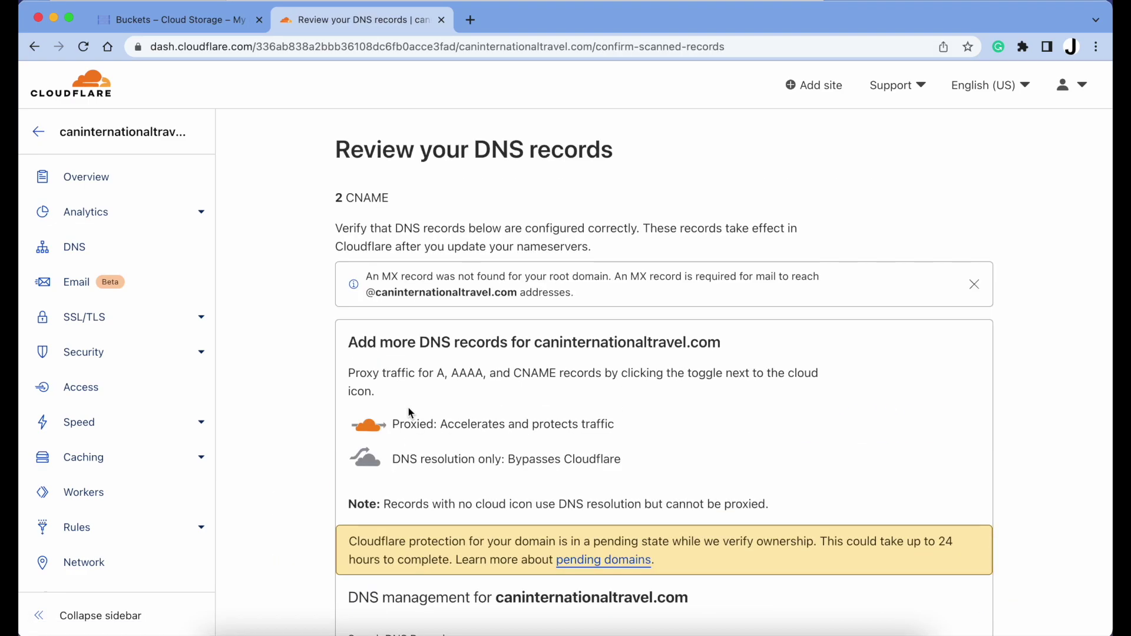
Review the two scanned CNAME records and continue to the nameserver instructions
scroll(410, 412, "down", 2)
scroll(410, 412, "down", 3)
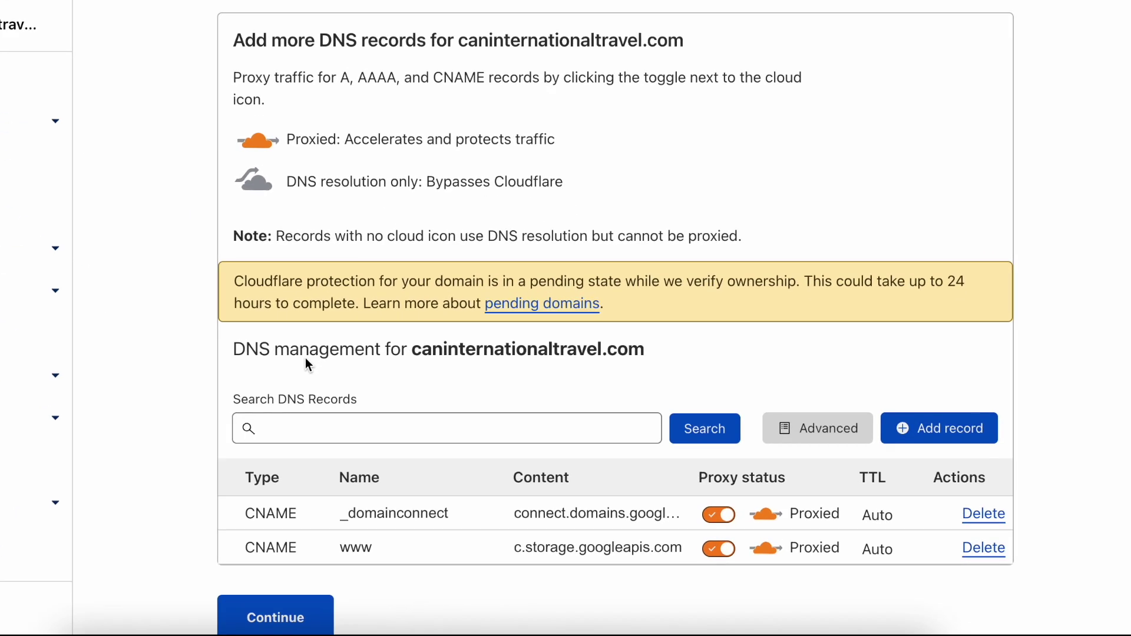
scroll(411, 535, "down", 3)
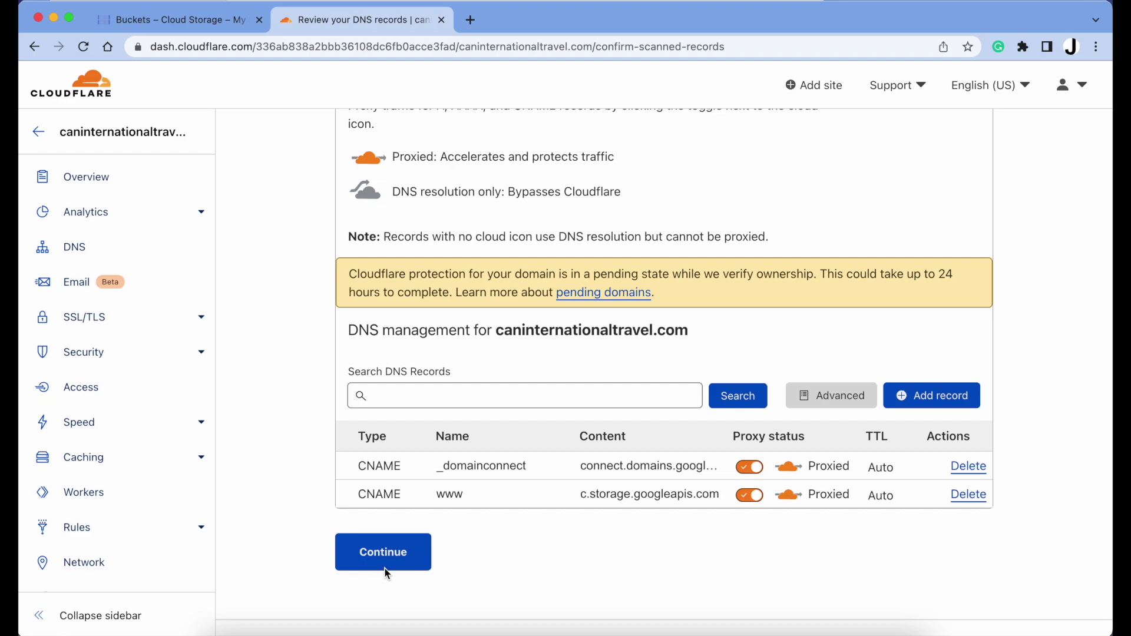
left_click(389, 553)
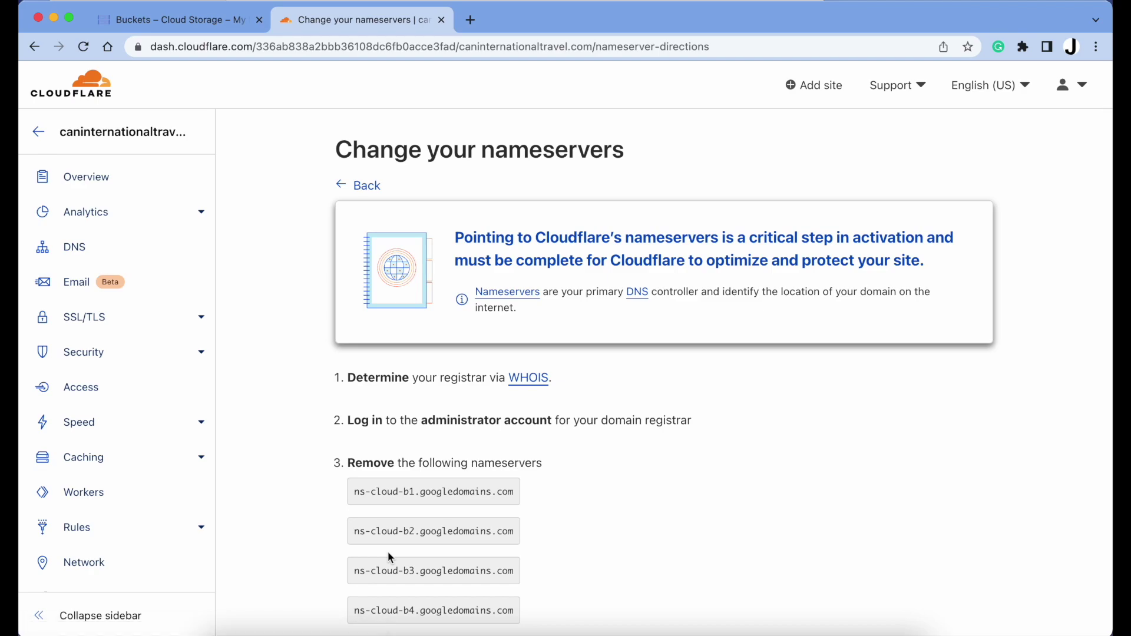
Copy Cloudflare's first assigned nameserver, nicole.ns.cloudflare.com, for use in Google Domains
scroll(388, 551, "down", 3)
scroll(388, 553, "down", 3)
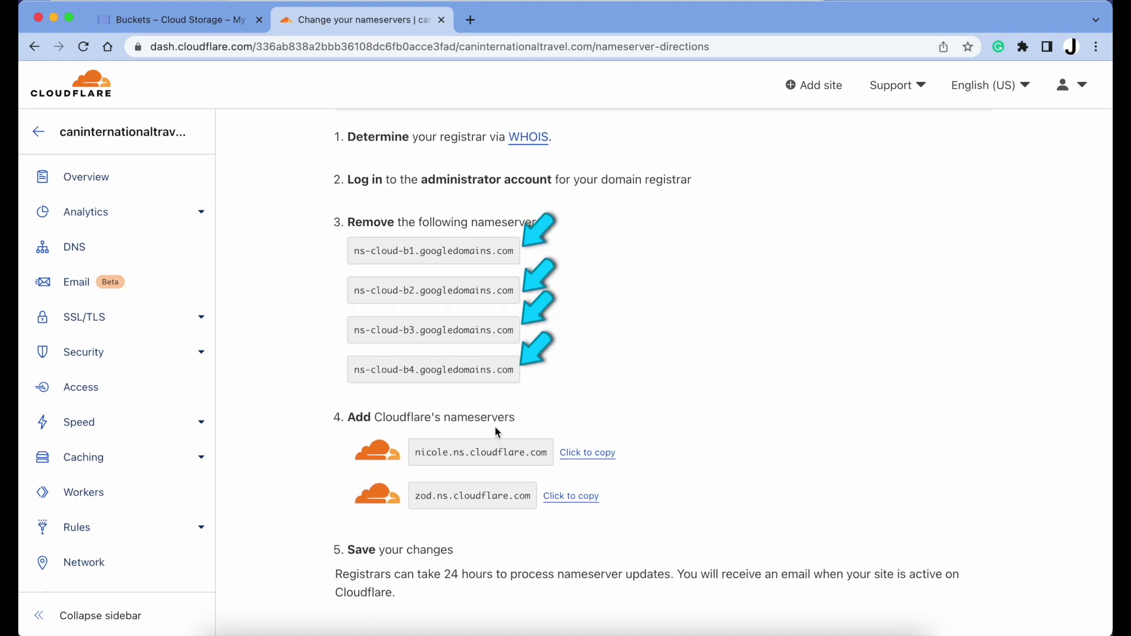
left_click(572, 458)
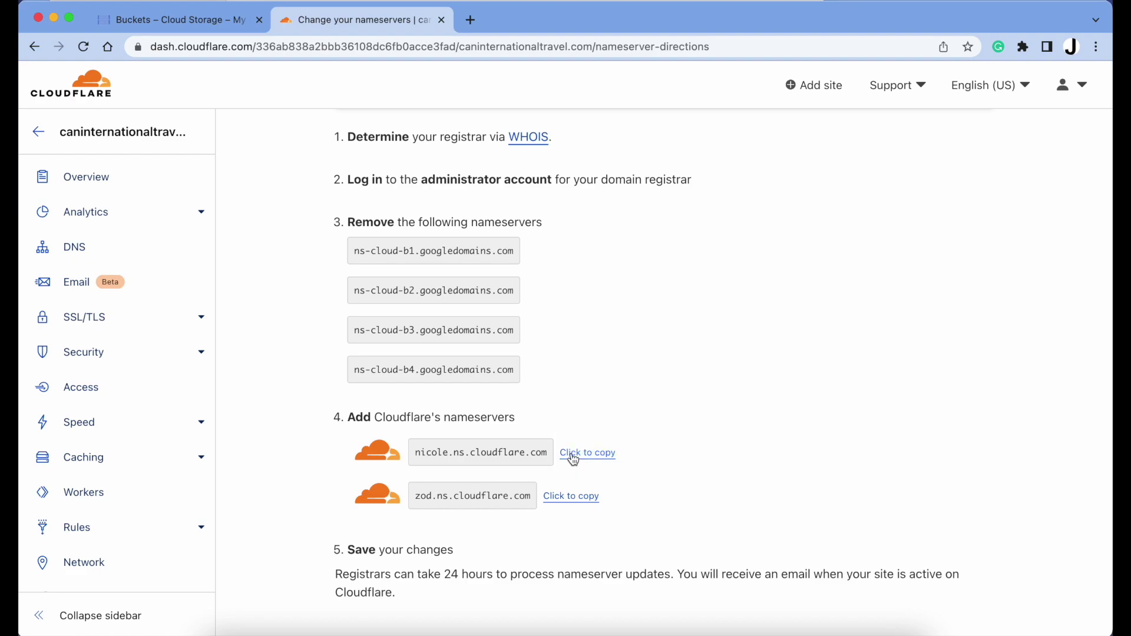
key("super+grave")
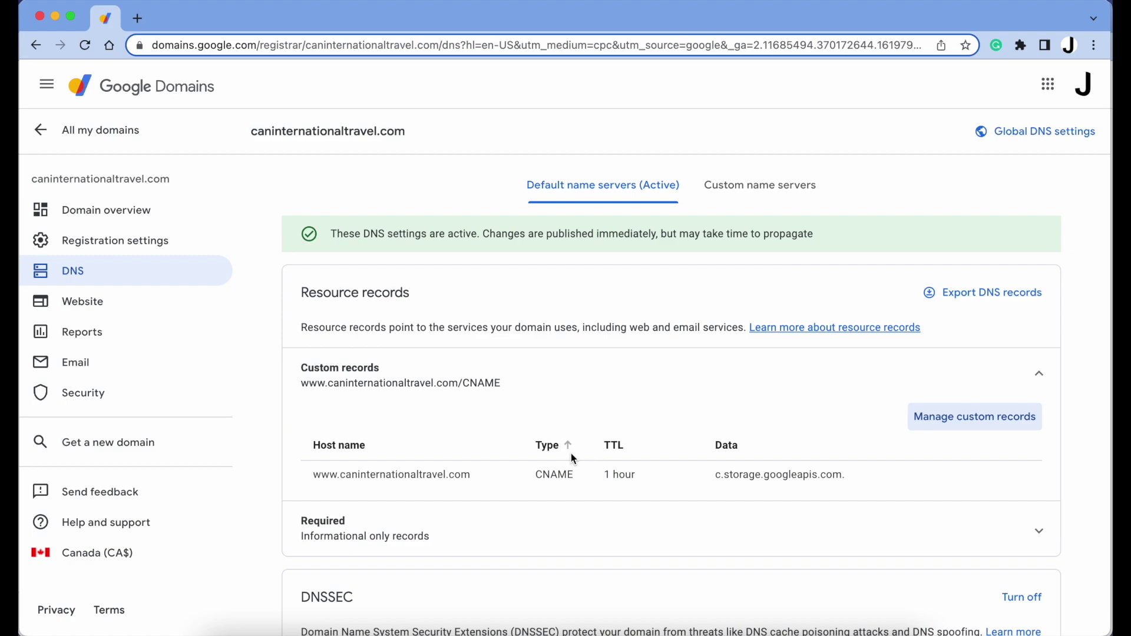
Enter nicole.ns.cloudflare.com and zod.ns.cloudflare.com as the domain's custom name servers
left_click(749, 188)
scroll(772, 438, "down", 2)
left_click(742, 399)
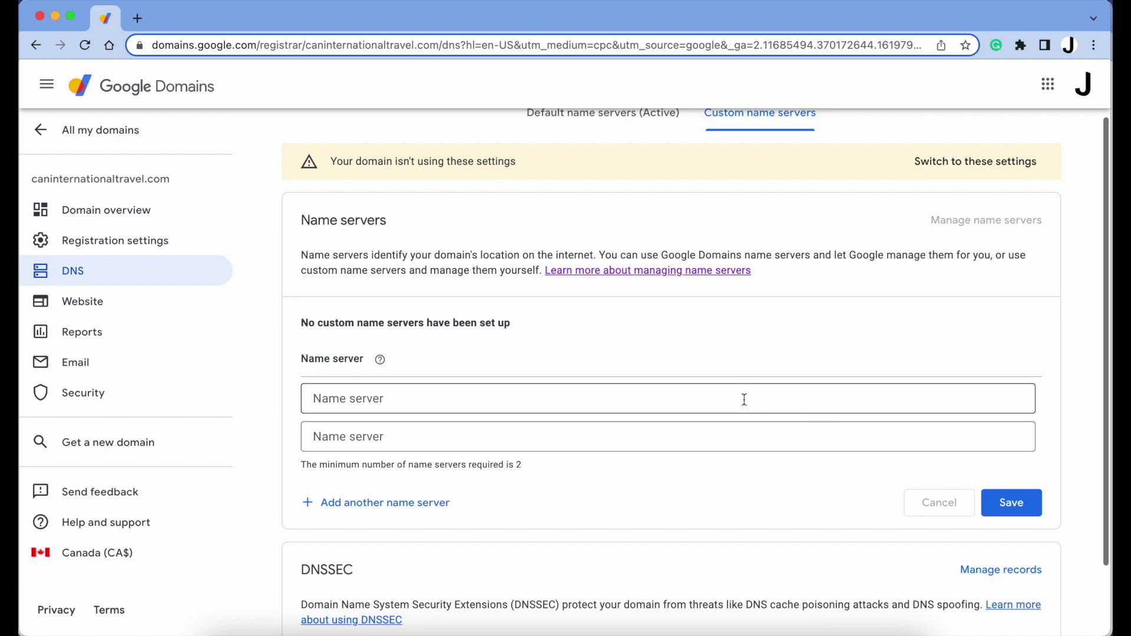
key("super+v")
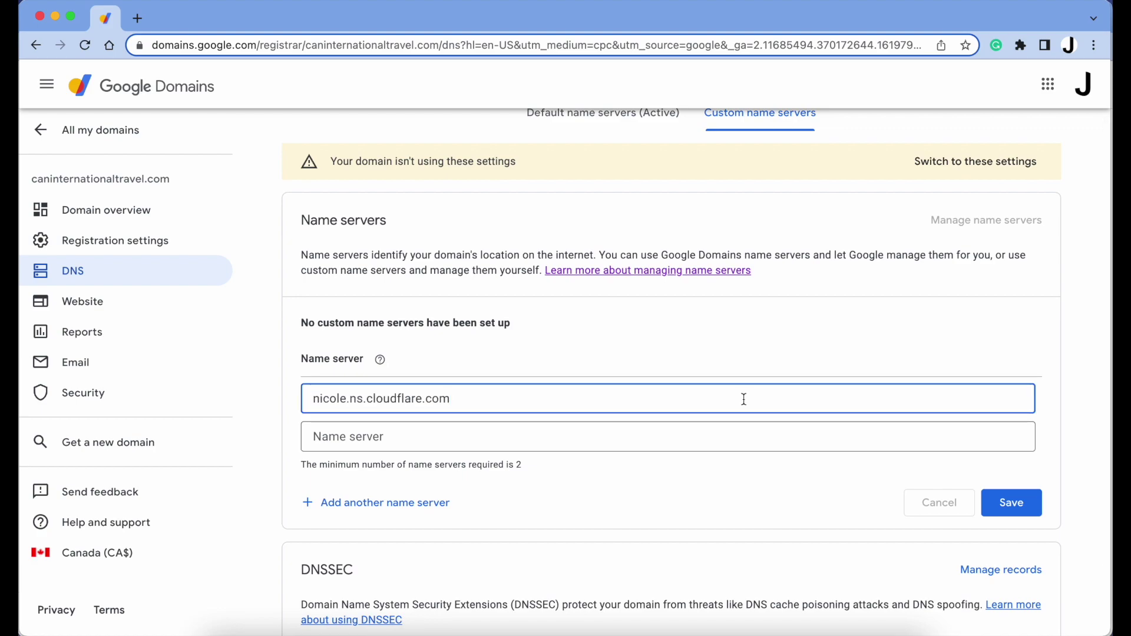
key("super+grave")
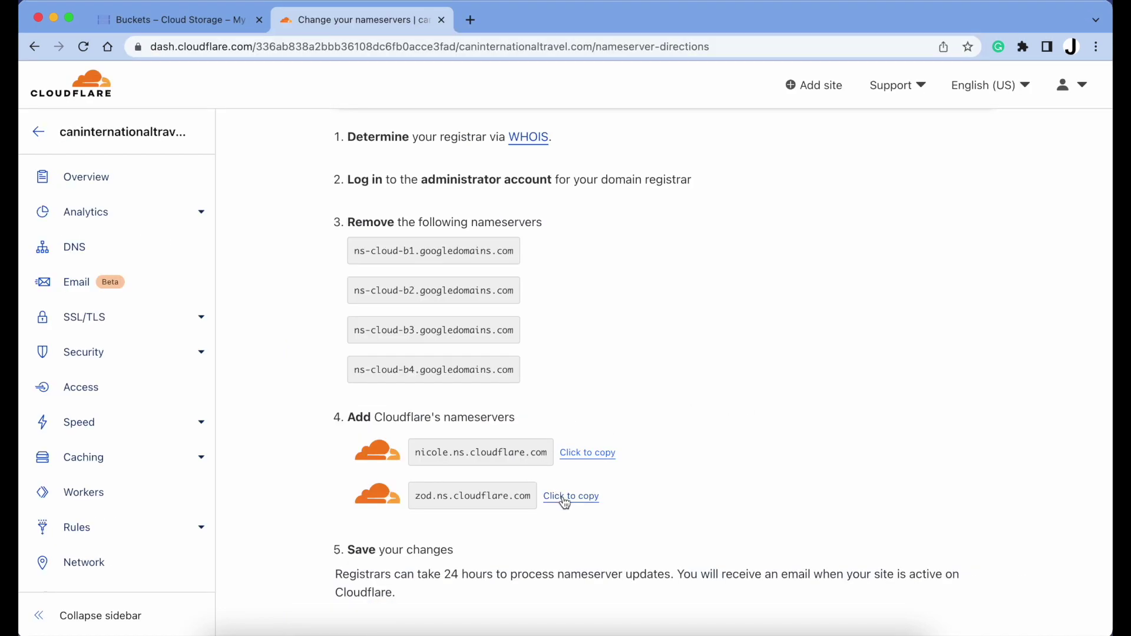
left_click(562, 497)
key("super+grave")
left_click(601, 437)
key("super+v")
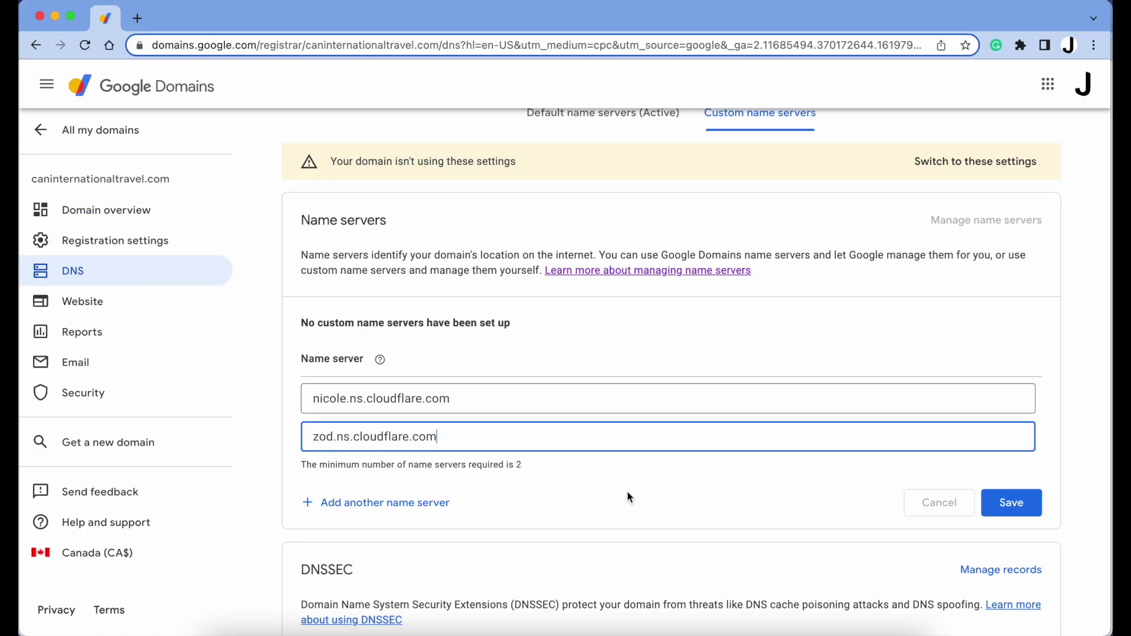
Save the custom name servers and make the domain use them
left_click(1011, 502)
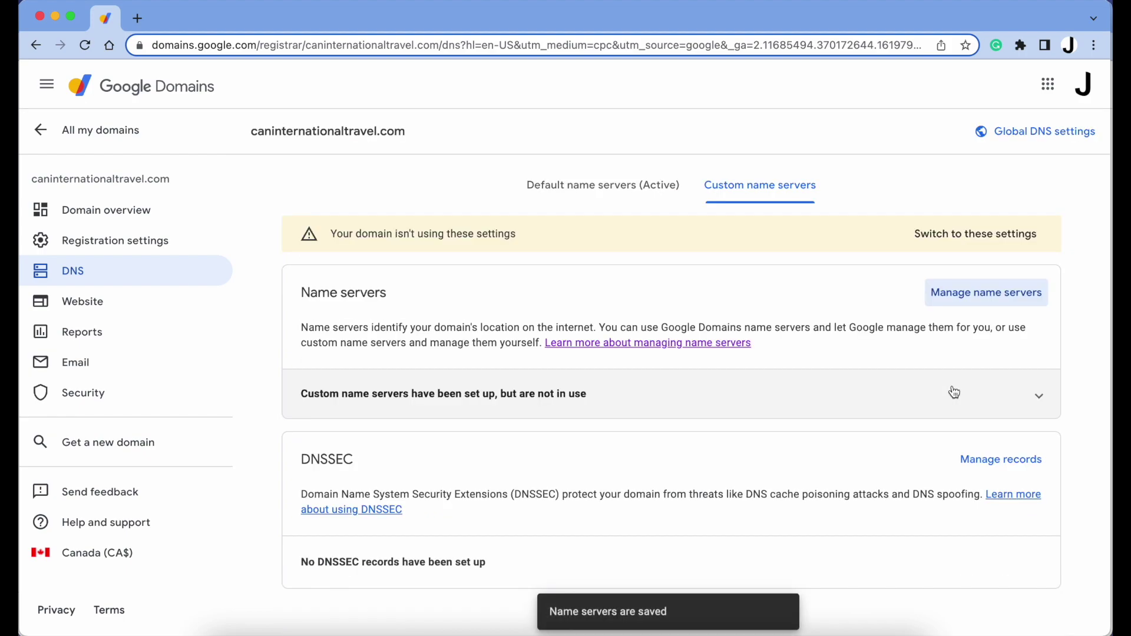
left_click(939, 236)
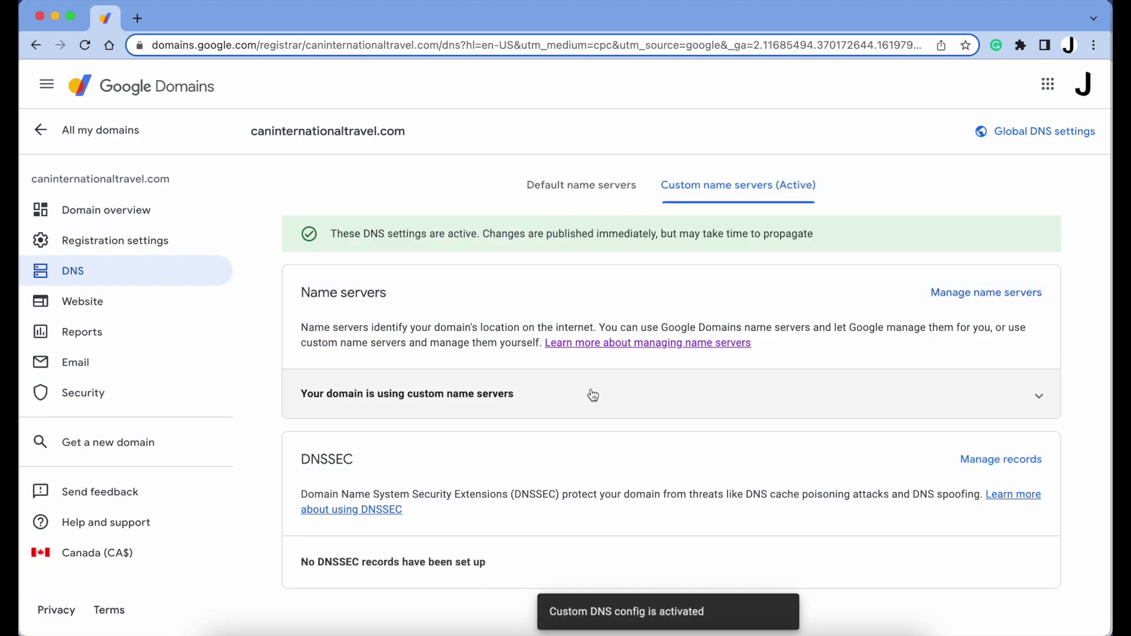
key("super+grave")
scroll(593, 394, "down", 3)
scroll(592, 394, "down", 3)
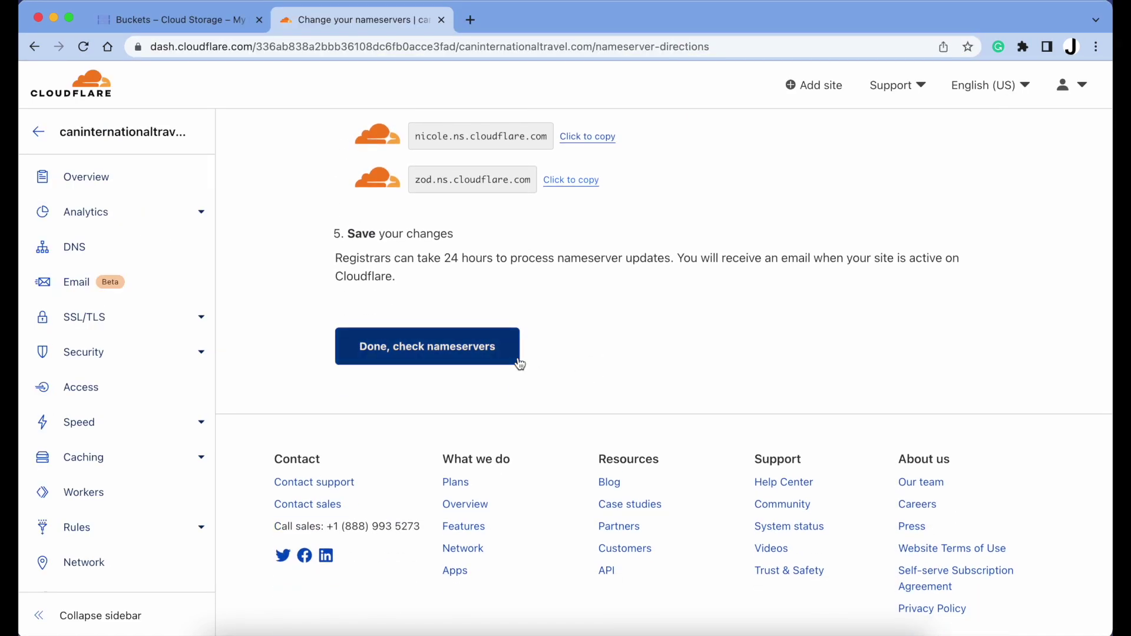
Confirm the nameservers are updated and turn on Always Use HTTPS in the Quick Start Guide
left_click(494, 363)
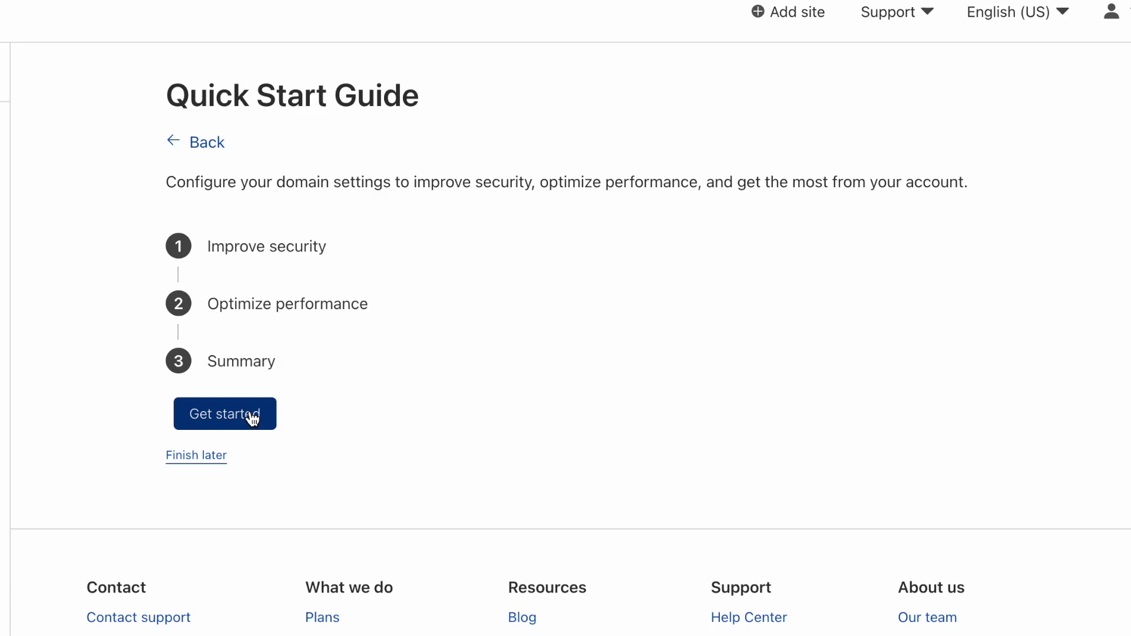
left_click(252, 418)
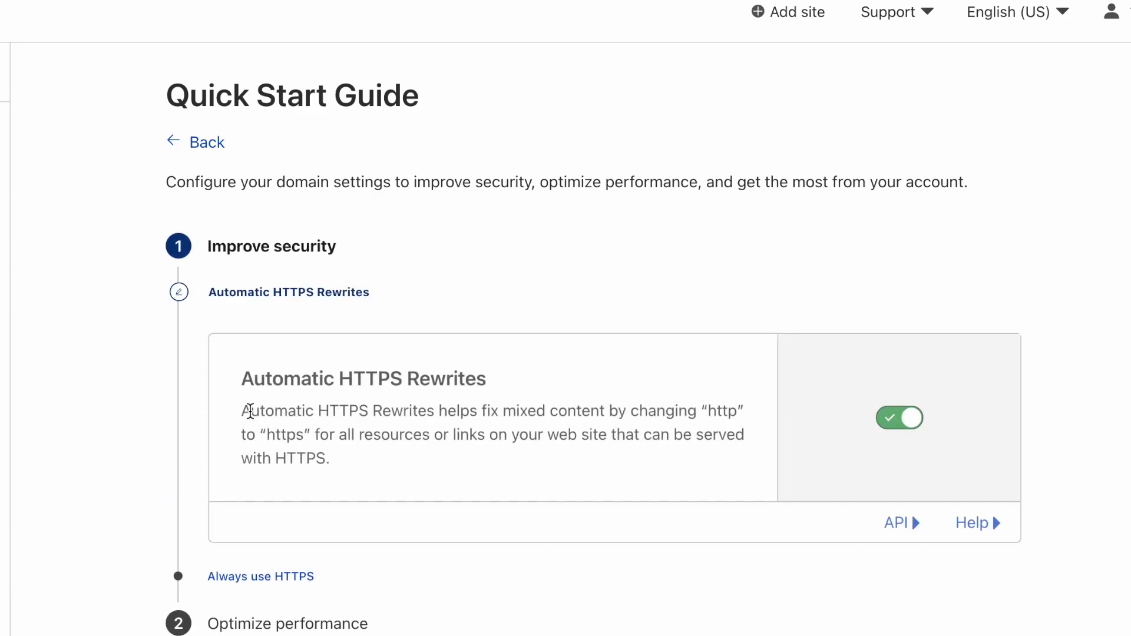
scroll(522, 517, "down", 2)
scroll(523, 518, "down", 2)
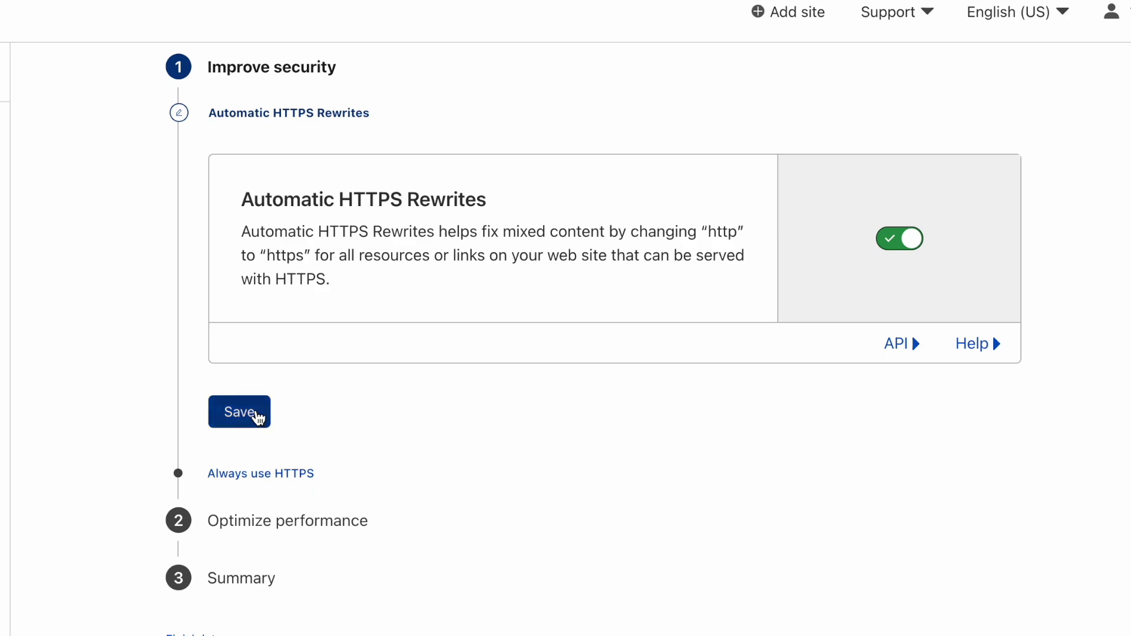
left_click(261, 474)
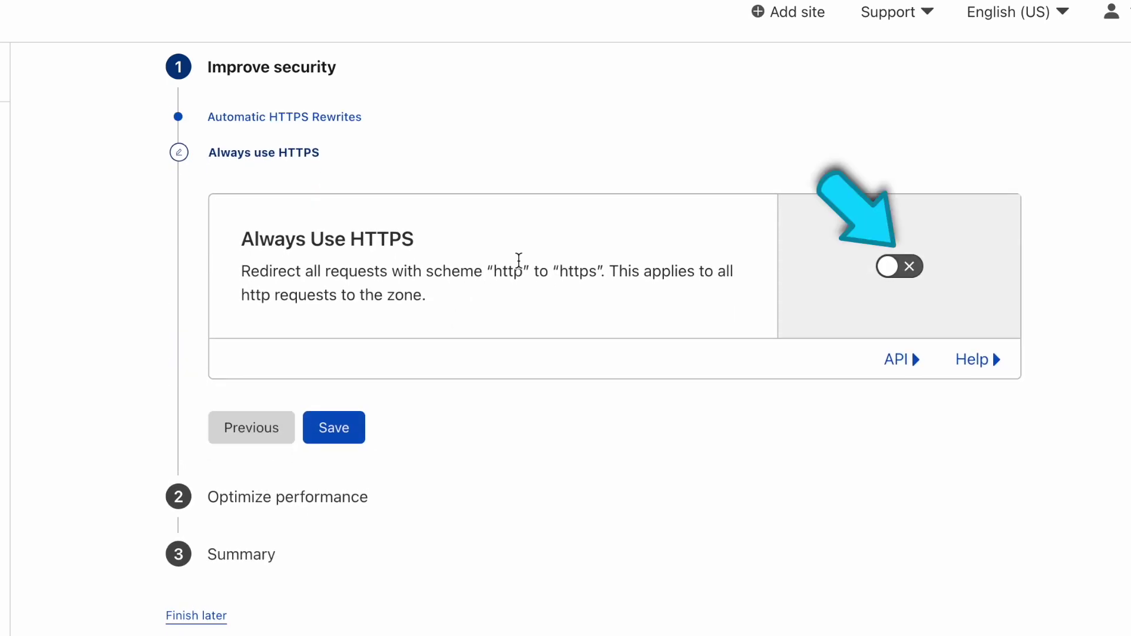
left_click(901, 266)
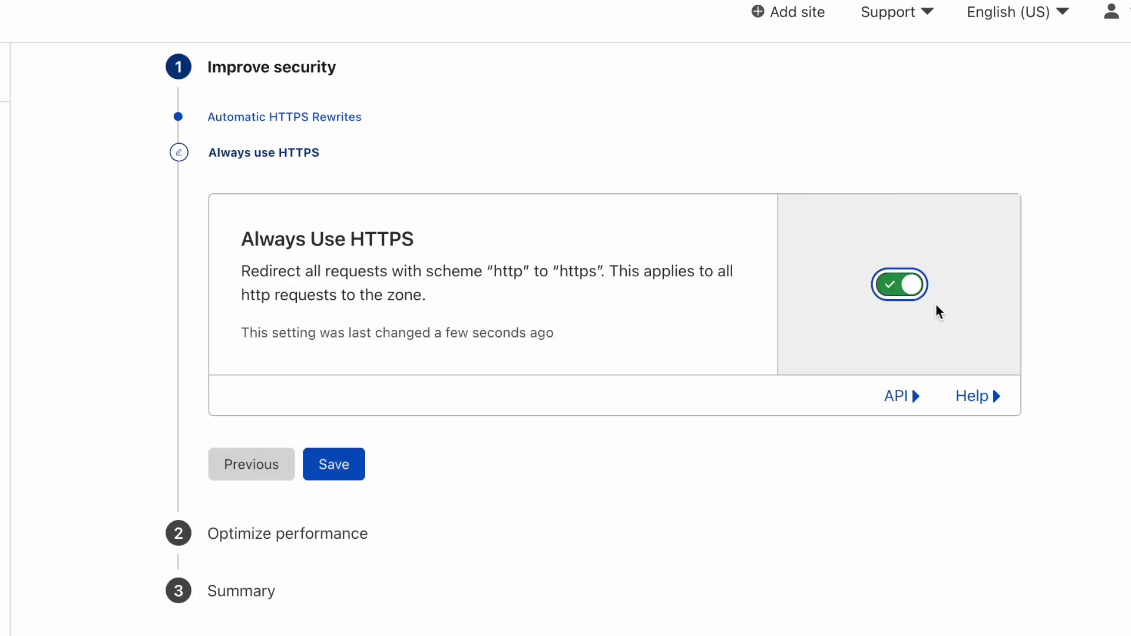
left_click(332, 465)
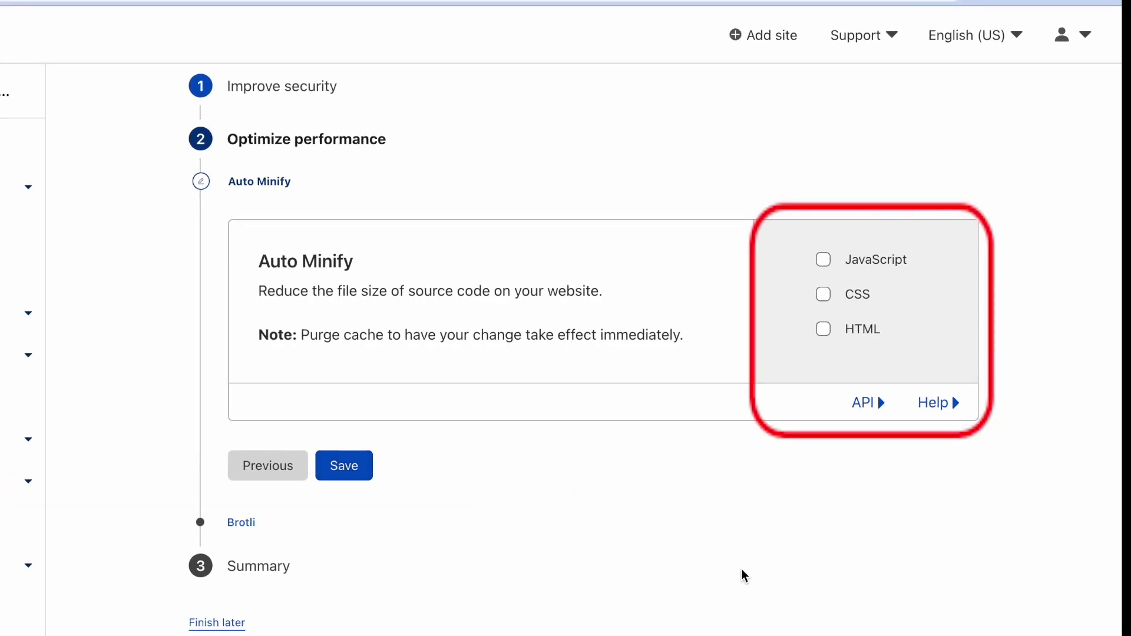
Enable Auto Minify for HTML, CSS and JavaScript and keep Brotli on
left_click(820, 331)
left_click(823, 307)
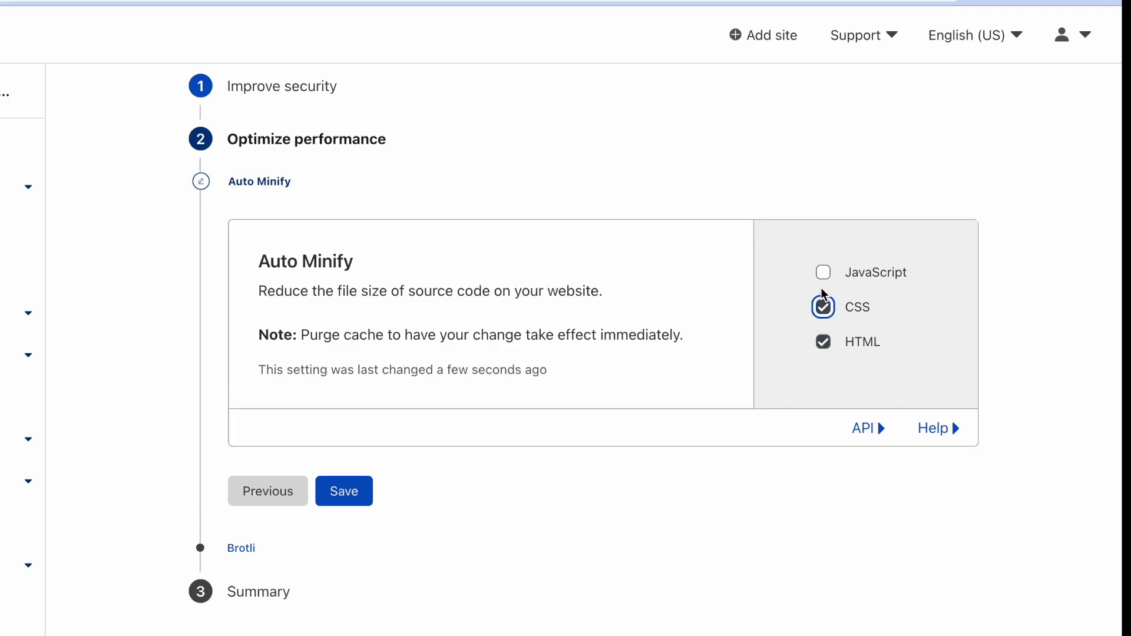
left_click(823, 273)
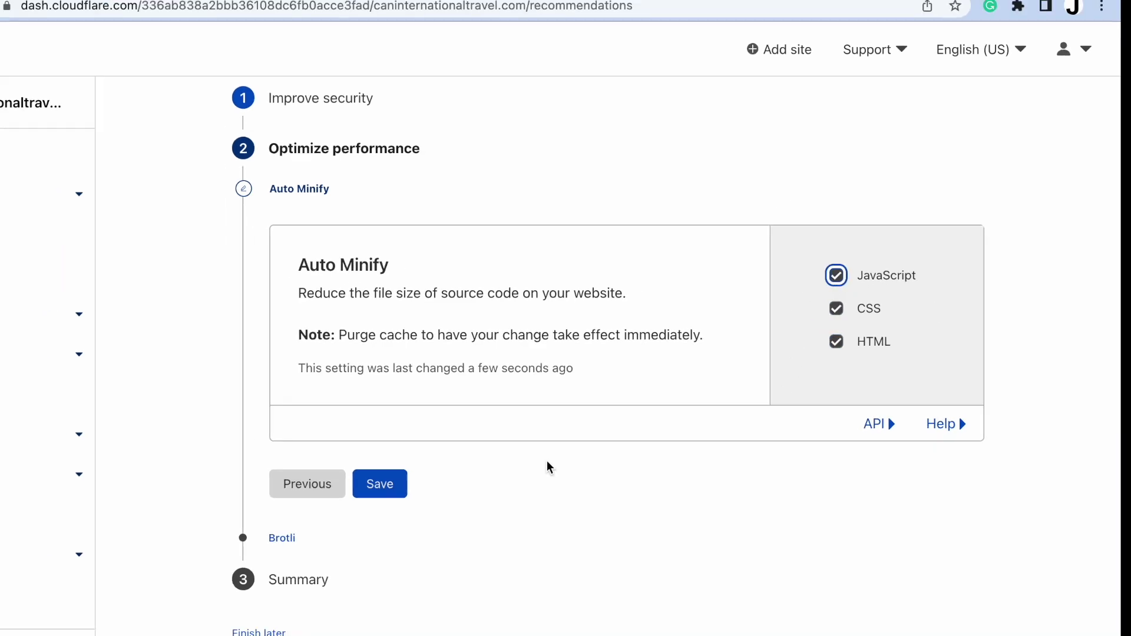
left_click(362, 498)
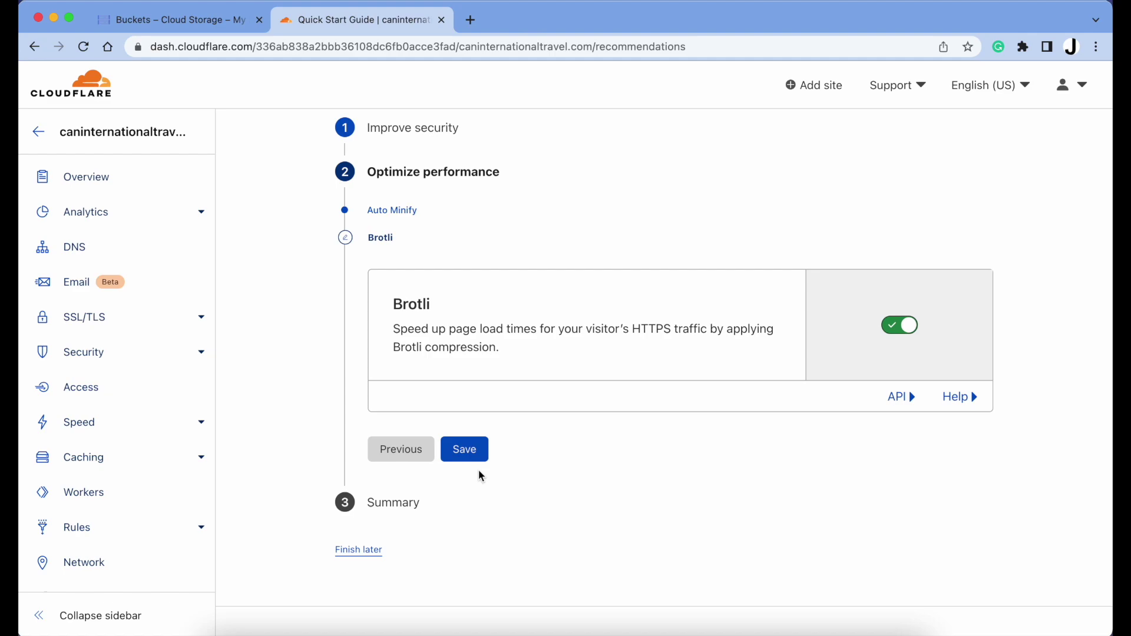
left_click(466, 449)
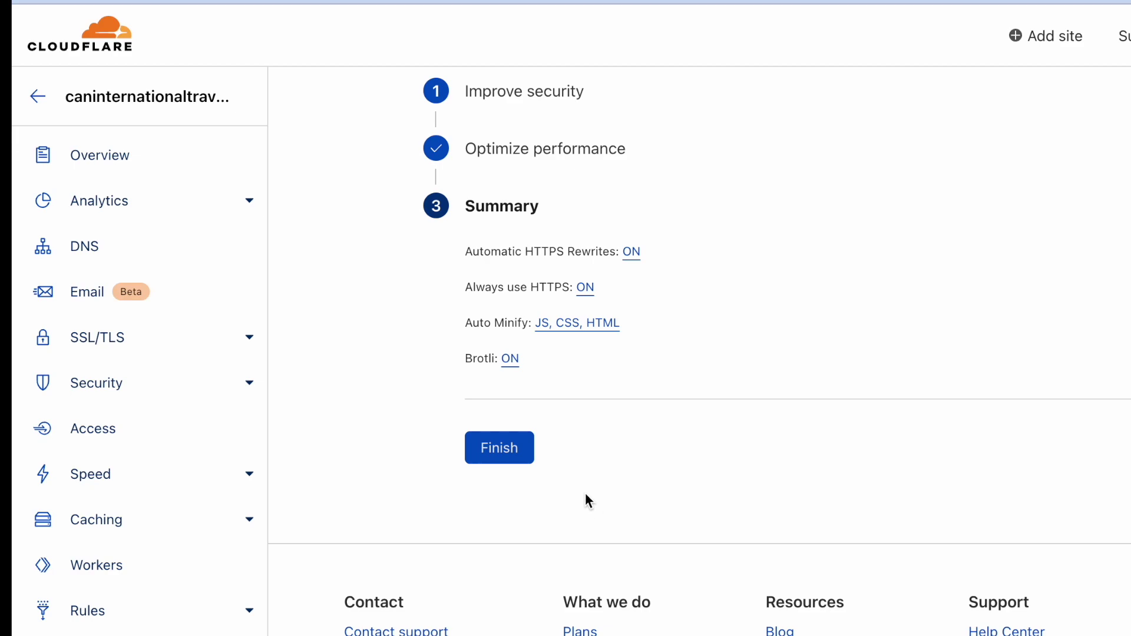
Finish the quick start guide and verify the SSL/TLS encryption mode is Full
left_click(518, 452)
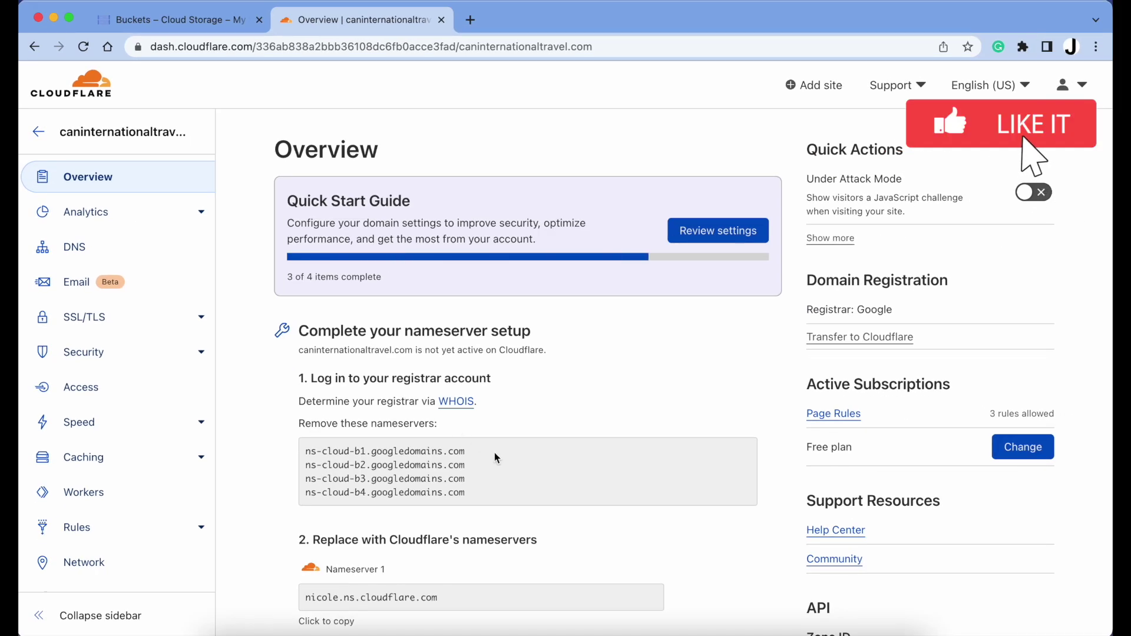
scroll(494, 452, "down", 10)
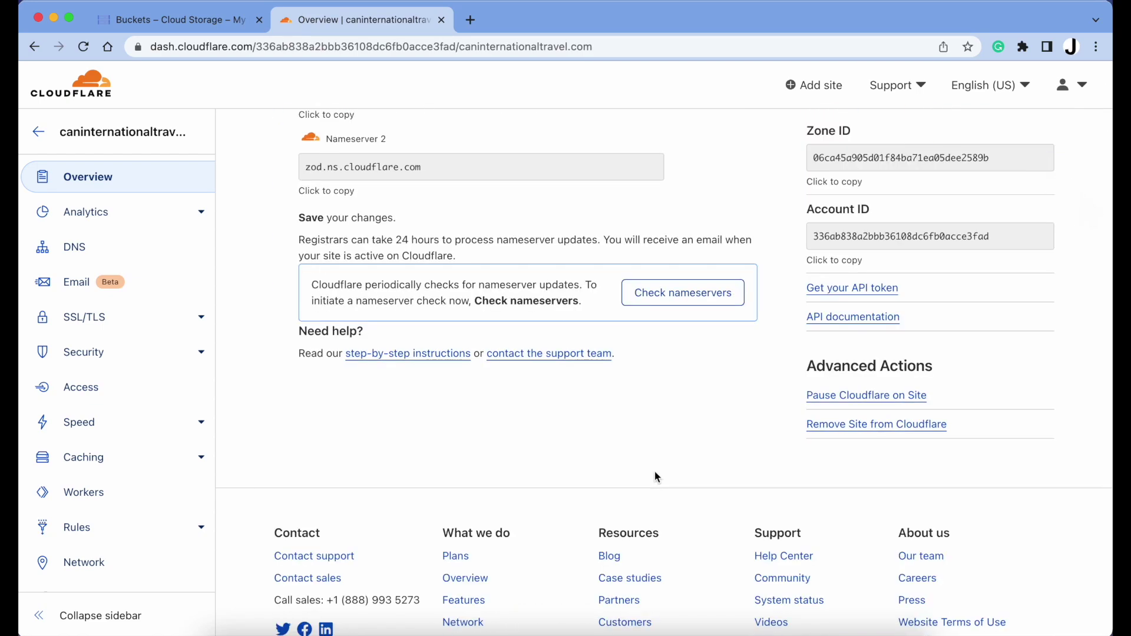
left_click(117, 319)
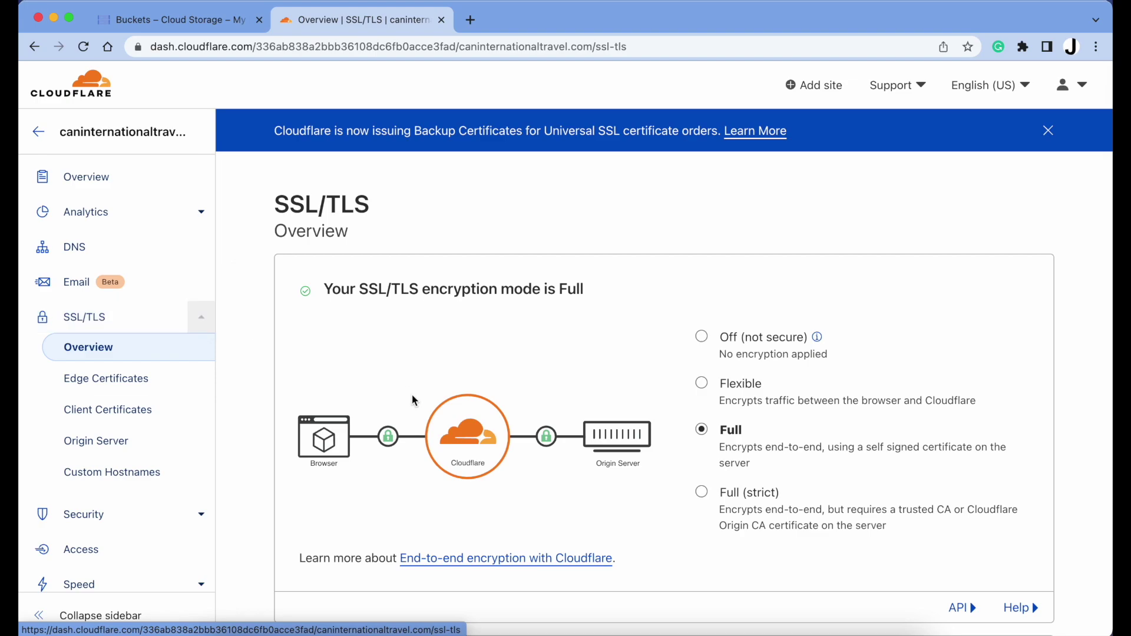
scroll(593, 494, "down", 2)
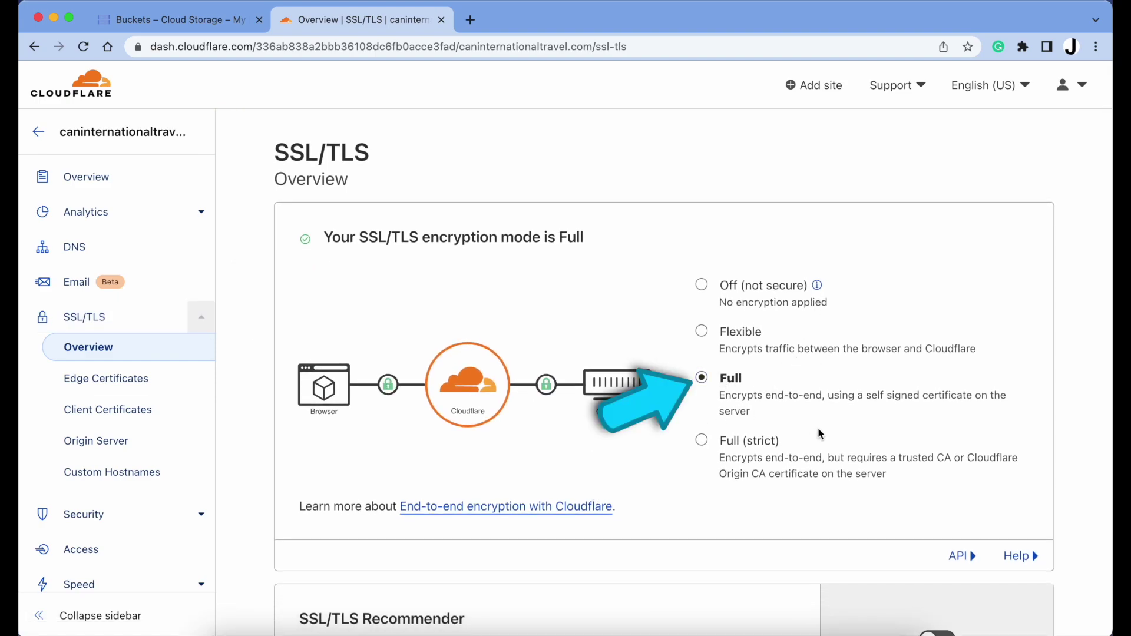
scroll(141, 435, "down", 10)
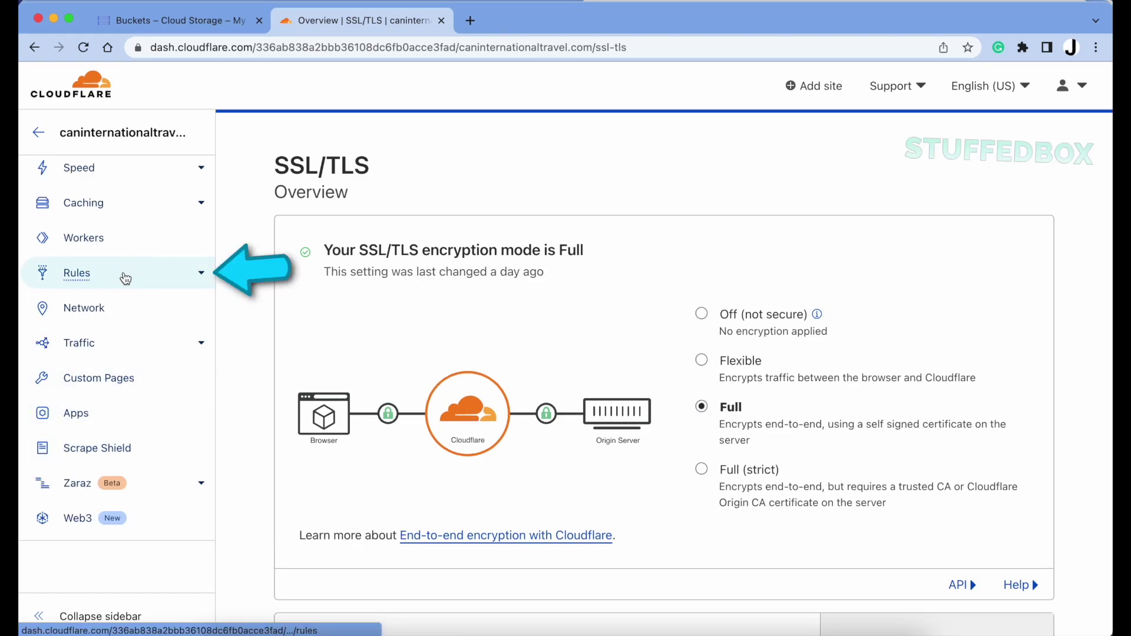
Create a new page rule matching caninternationaltravel.com/*
left_click(125, 276)
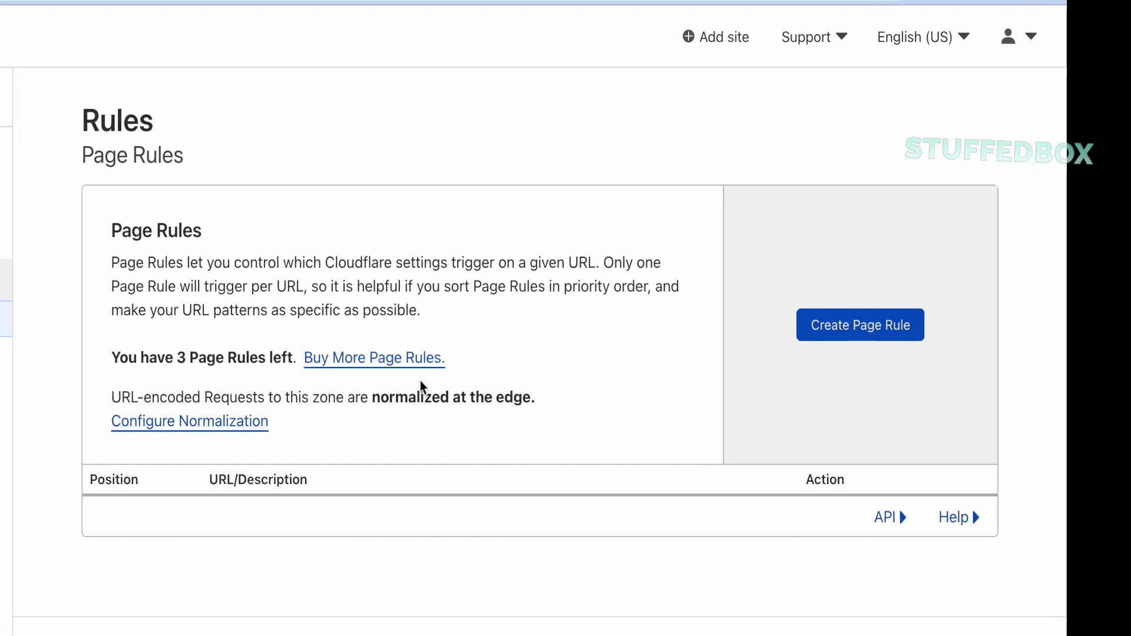
left_click(880, 329)
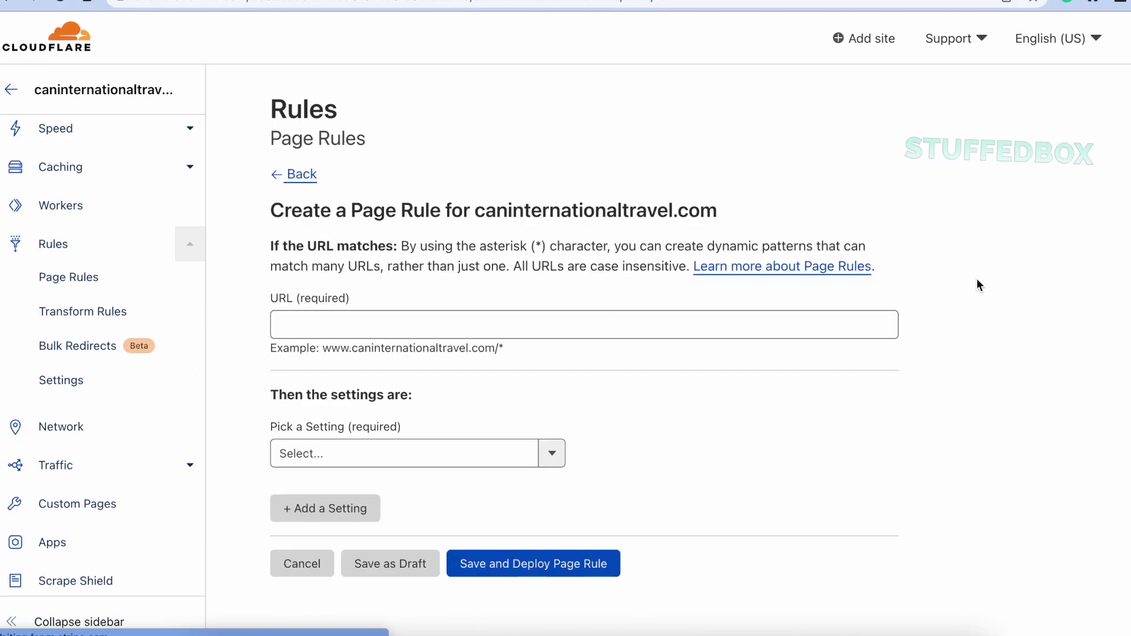
left_click(376, 318)
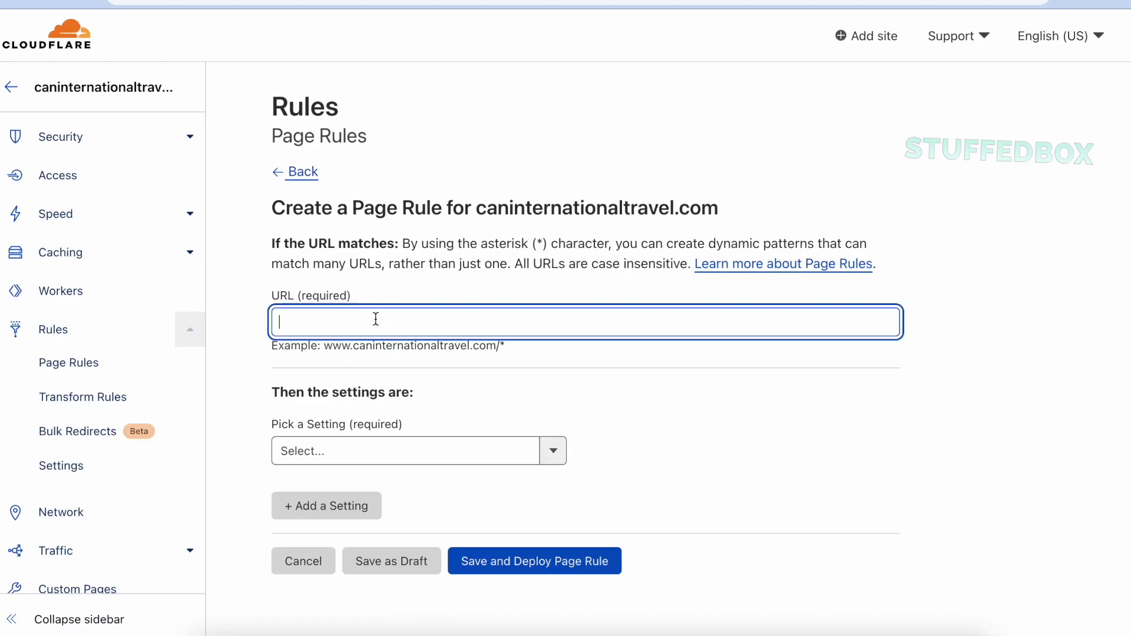
type("caninternationaltravel.com/*")
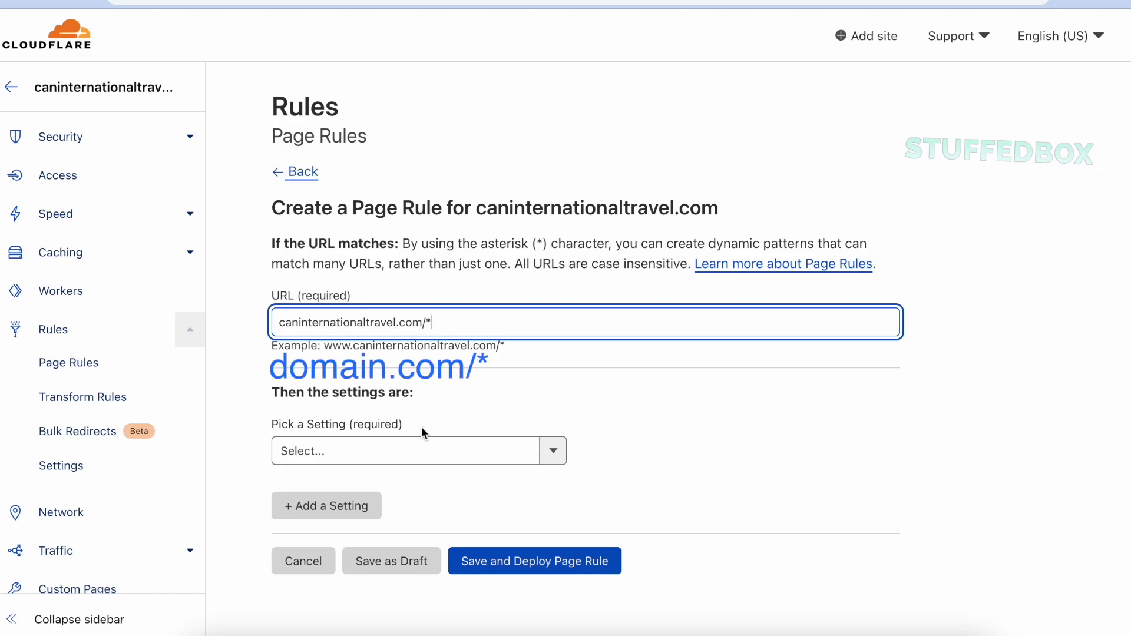
left_click(550, 451)
scroll(437, 529, "down", 2)
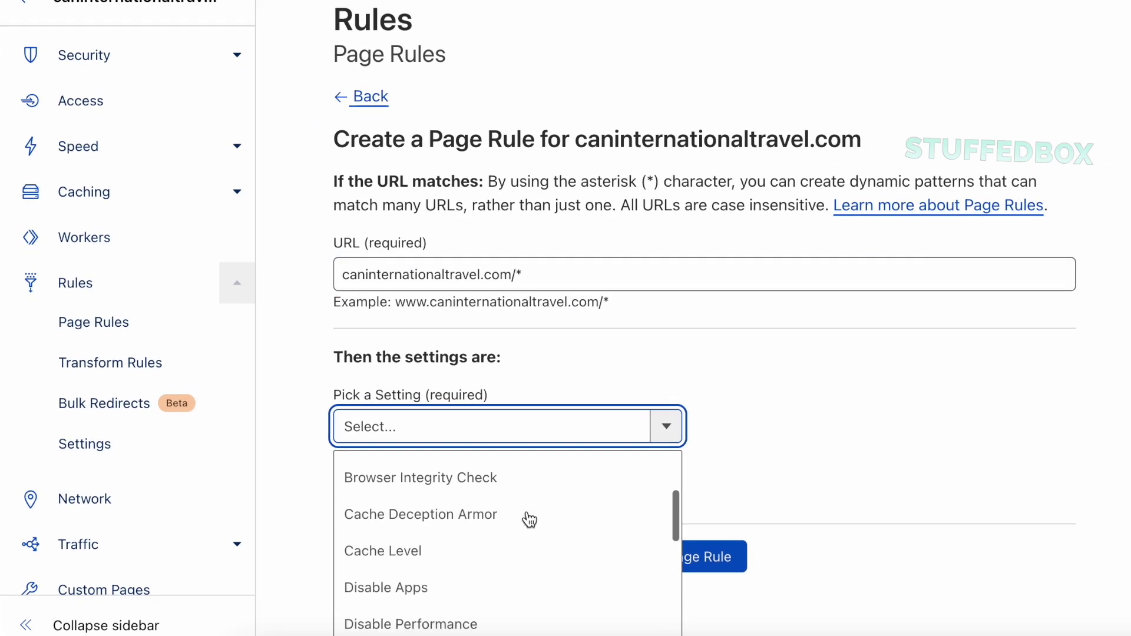
scroll(527, 520, "down", 2)
scroll(785, 424, "down", 3)
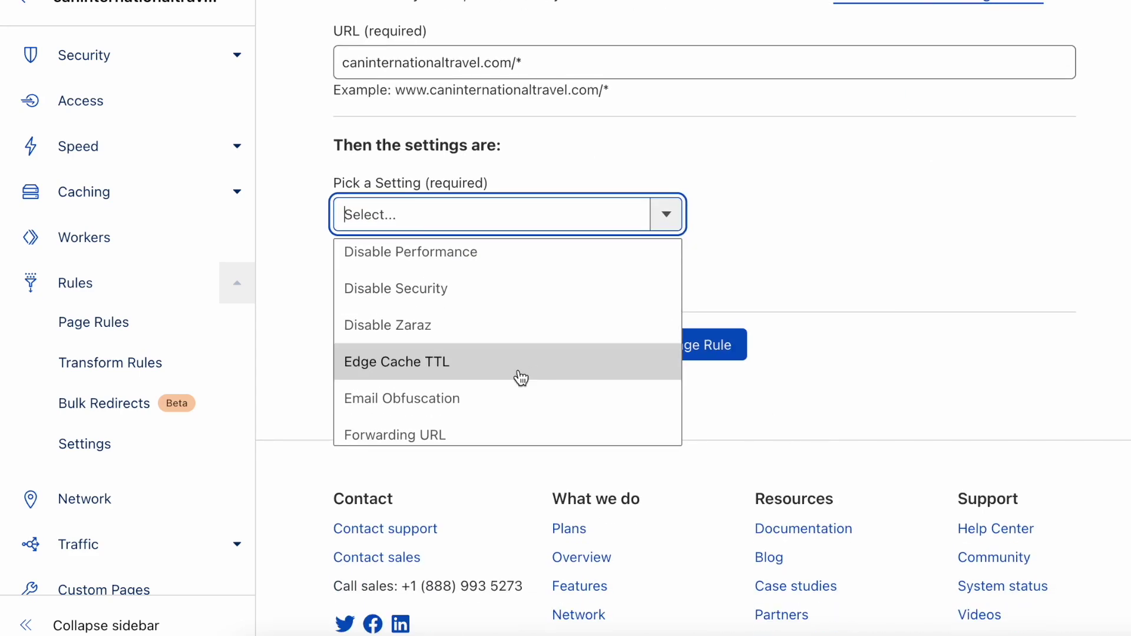
scroll(521, 377, "down", 2)
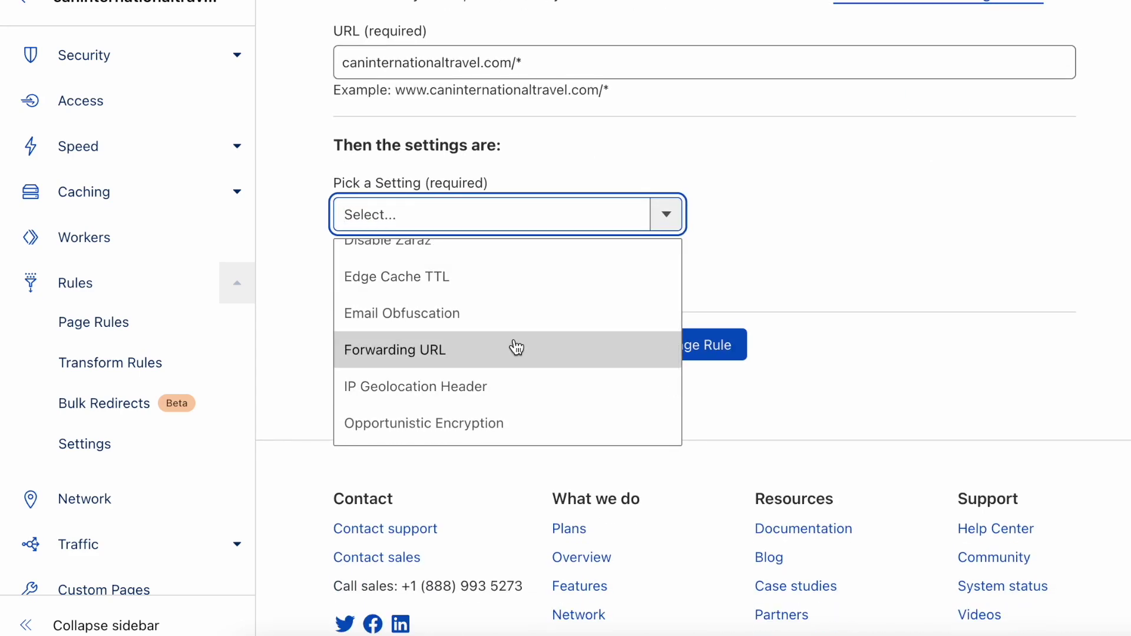
left_click(516, 349)
left_click(775, 226)
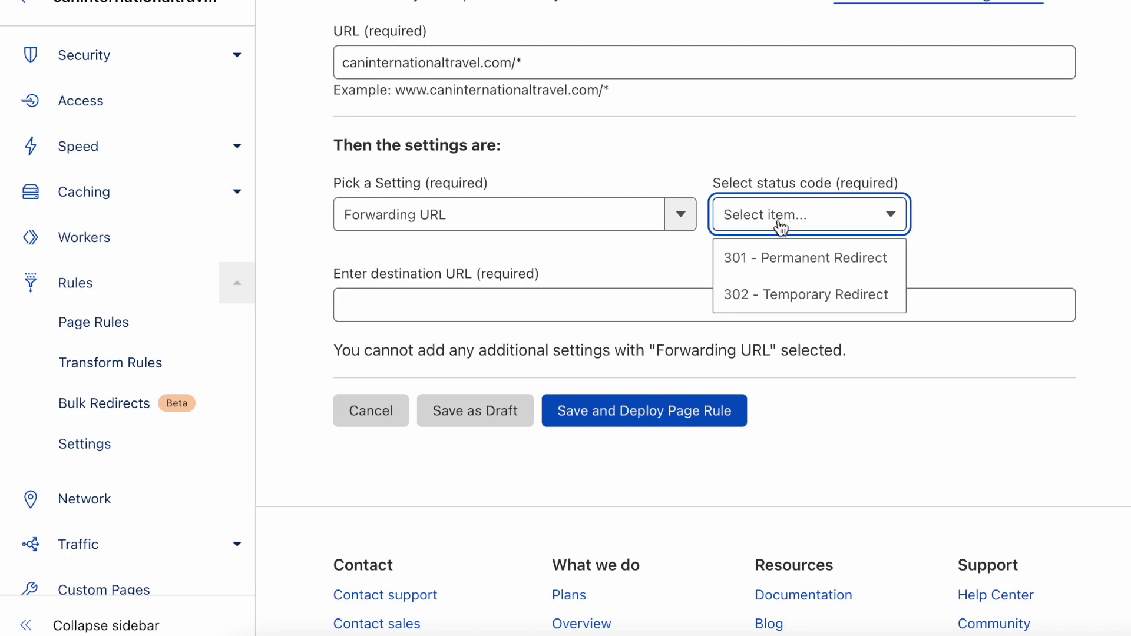
left_click(801, 270)
left_click(757, 311)
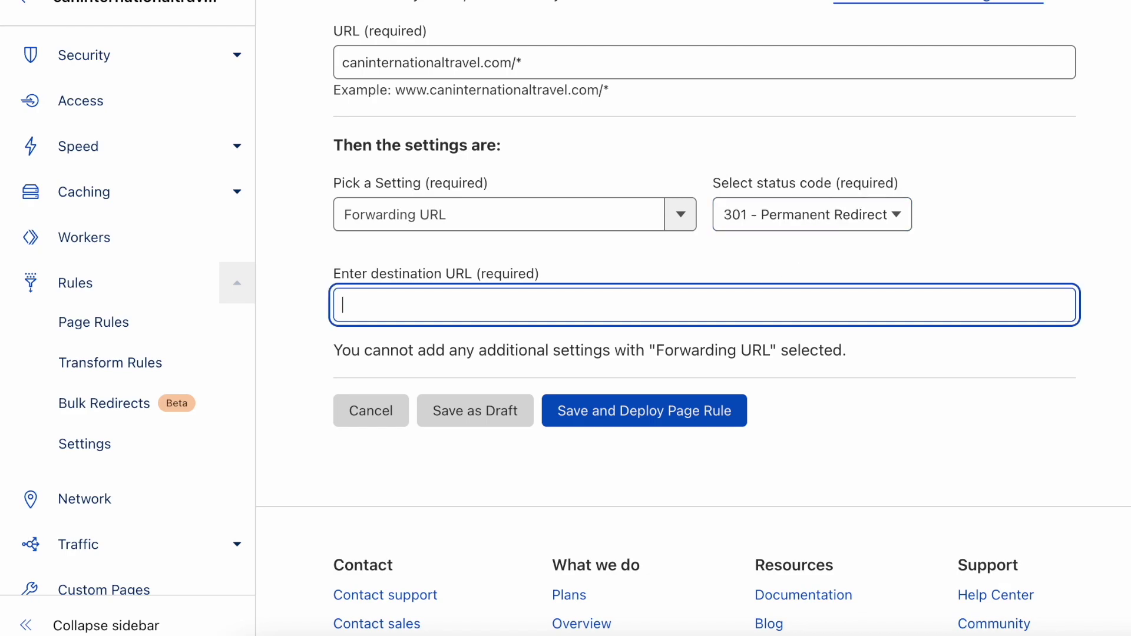
type("https://www.caninternat")
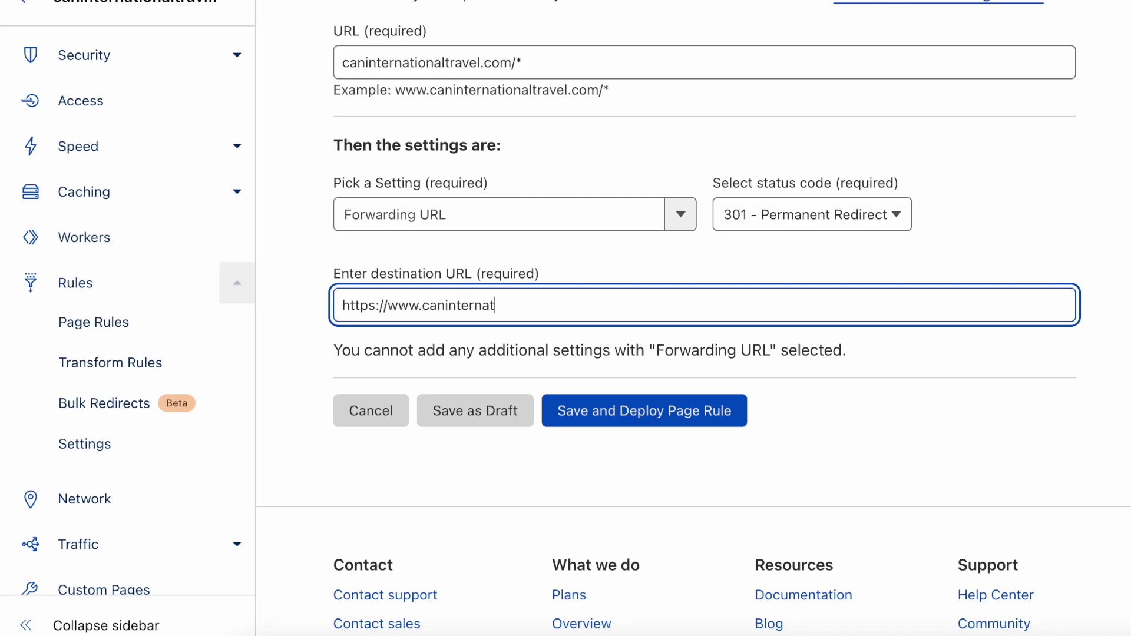
type("ionaltravel.com/$1")
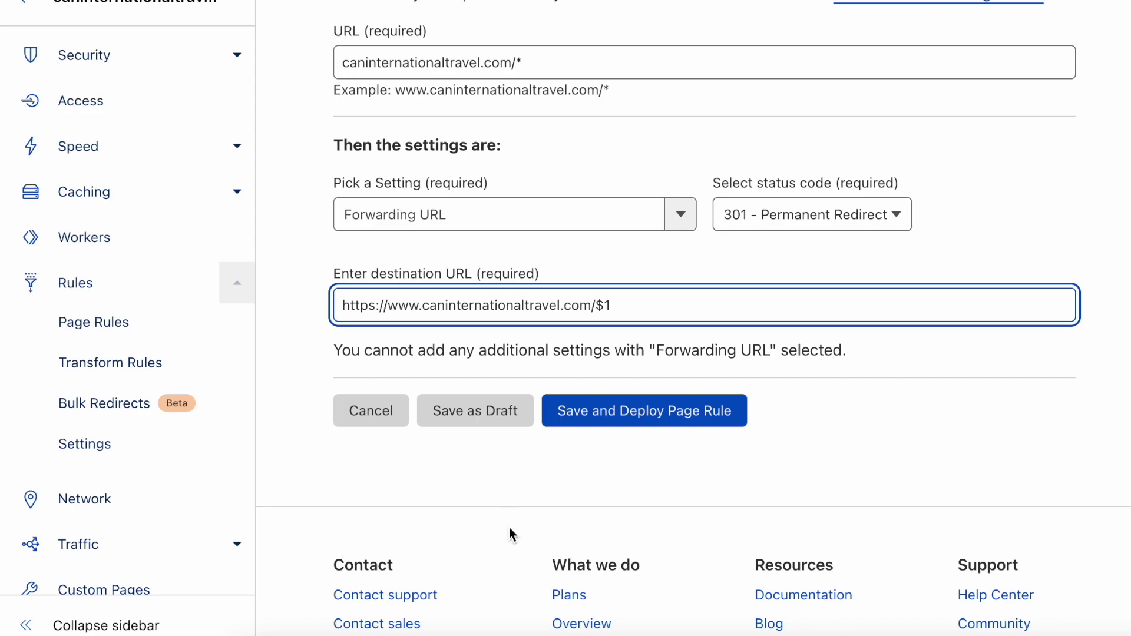
left_click(613, 425)
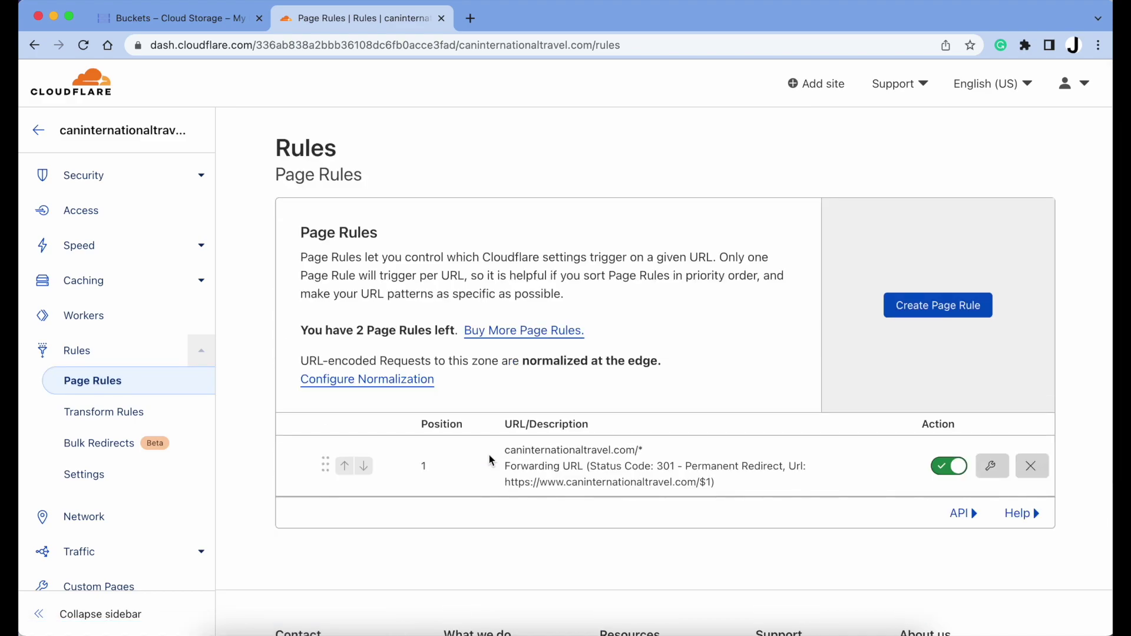
In the domain's DNS records, add a CNAME with name @ targeting c.storage.googleapis.com
scroll(147, 252, "up", 3)
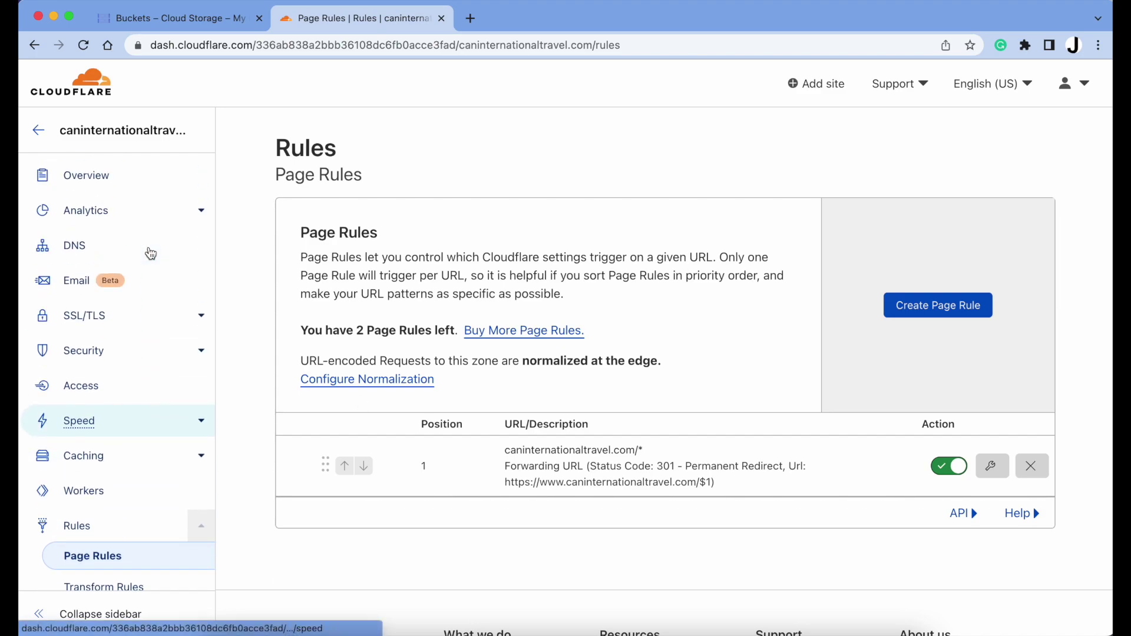
left_click(150, 253)
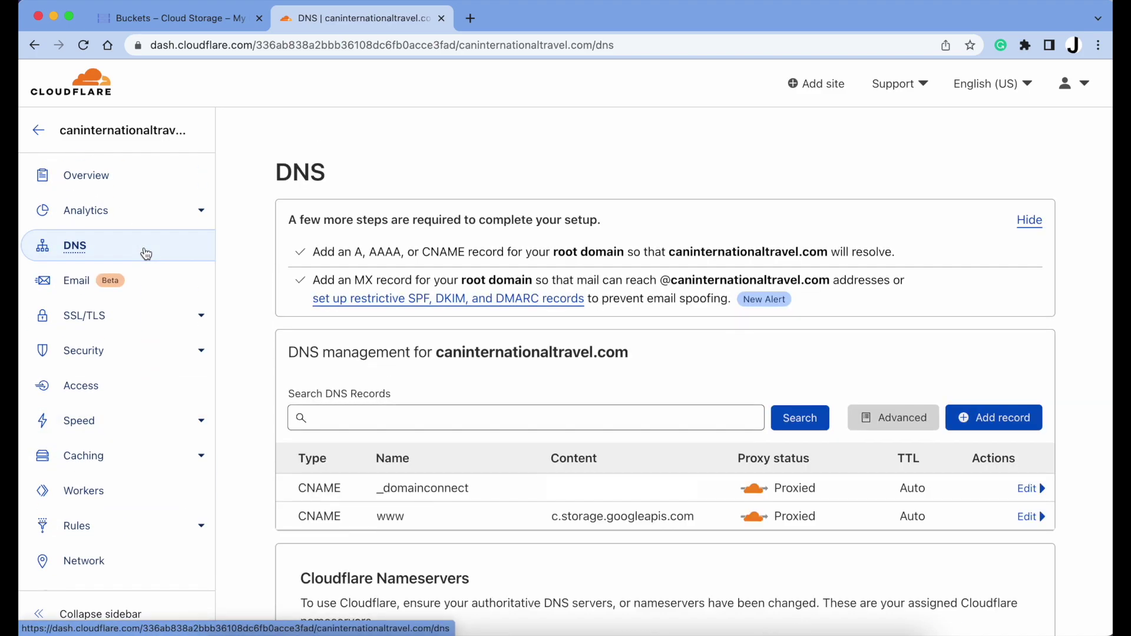
scroll(538, 443, "down", 5)
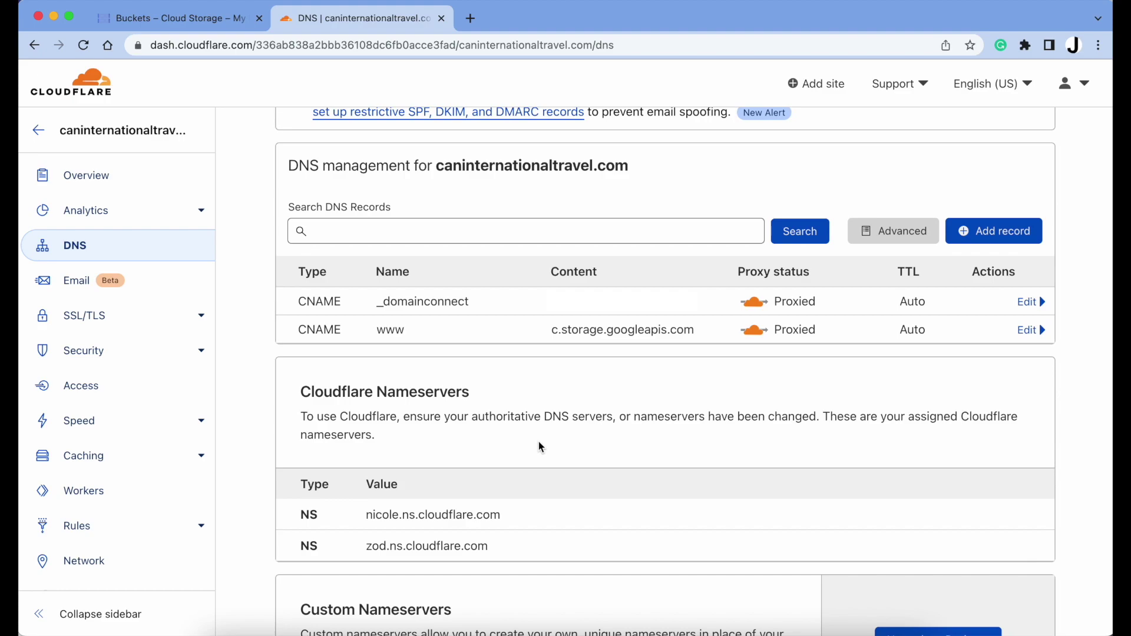
left_click(1003, 191)
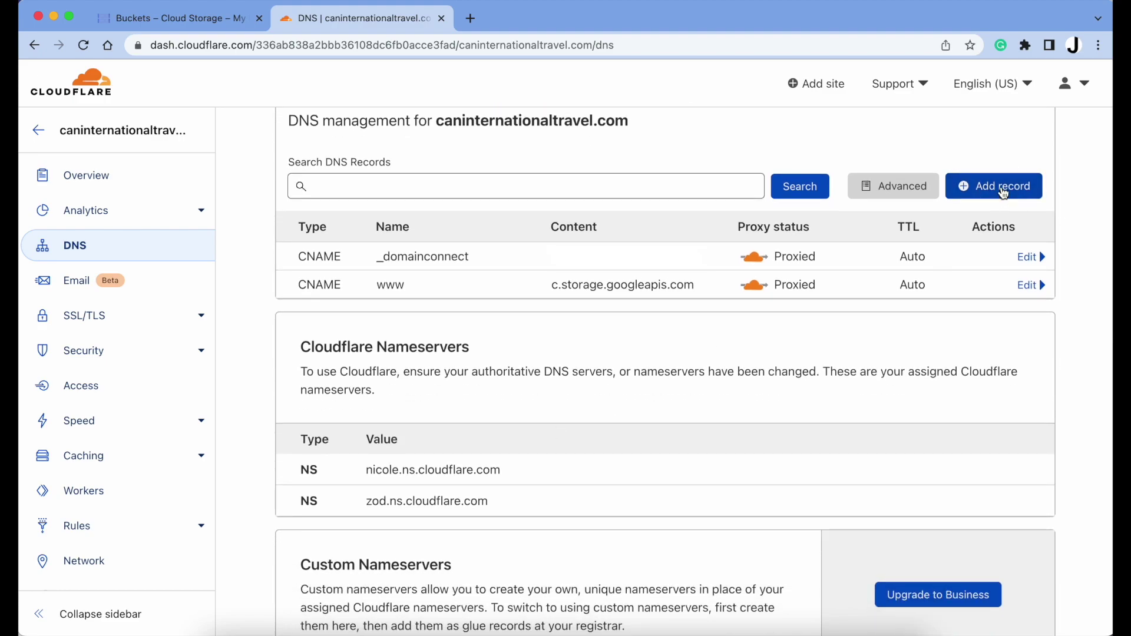
left_click(330, 273)
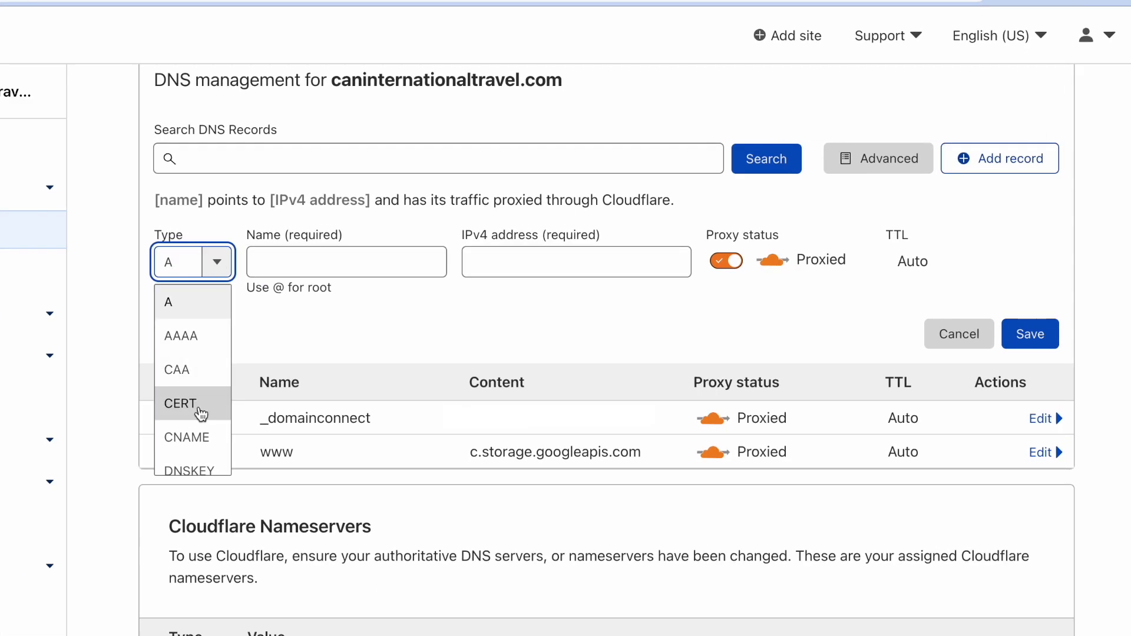
left_click(197, 439)
left_click(351, 256)
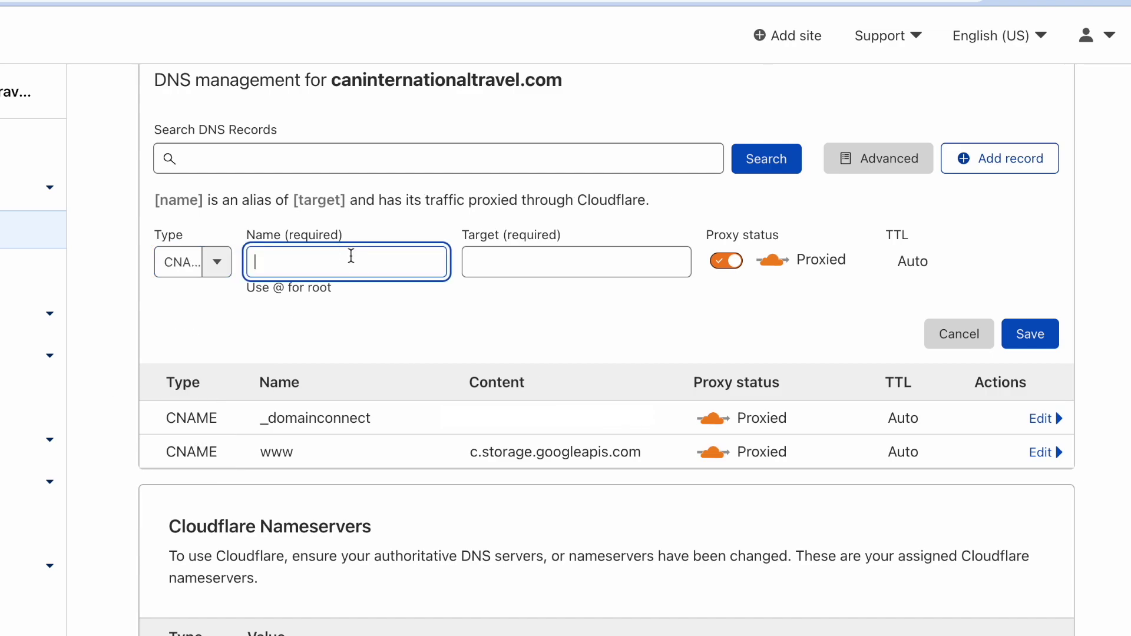
type("@")
left_click(547, 265)
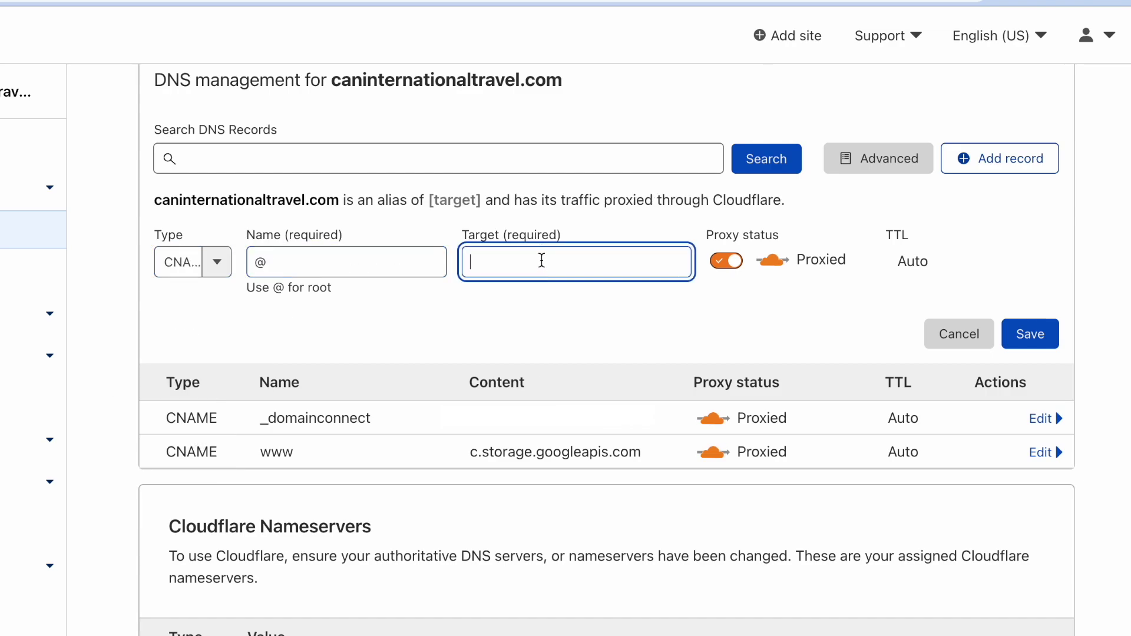
type("c.storage.googleapis.com")
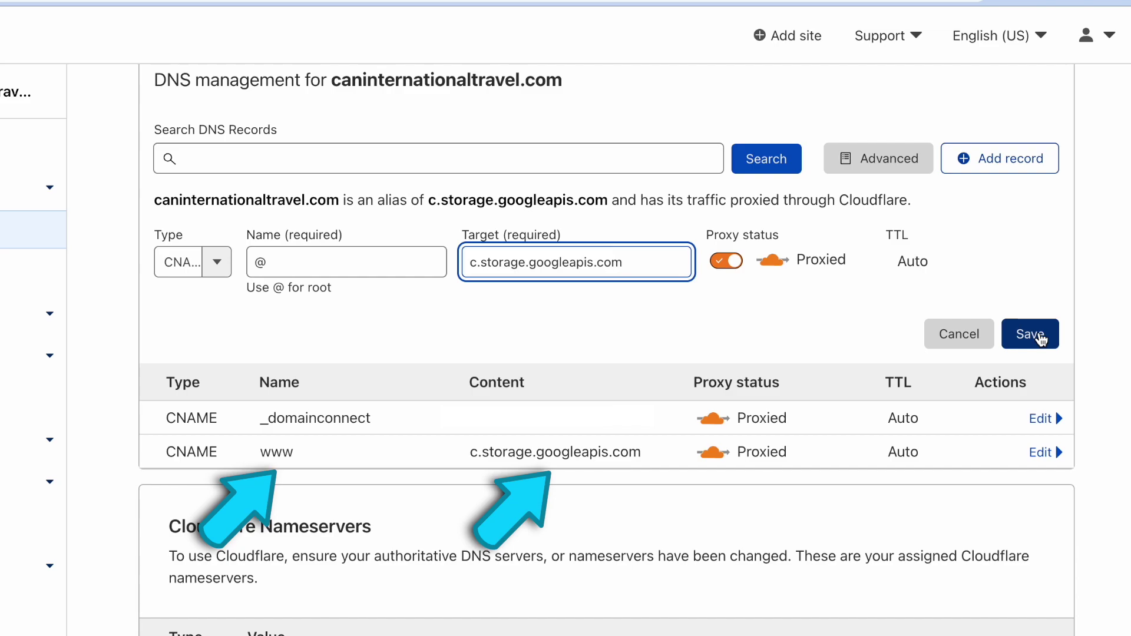
left_click(1038, 337)
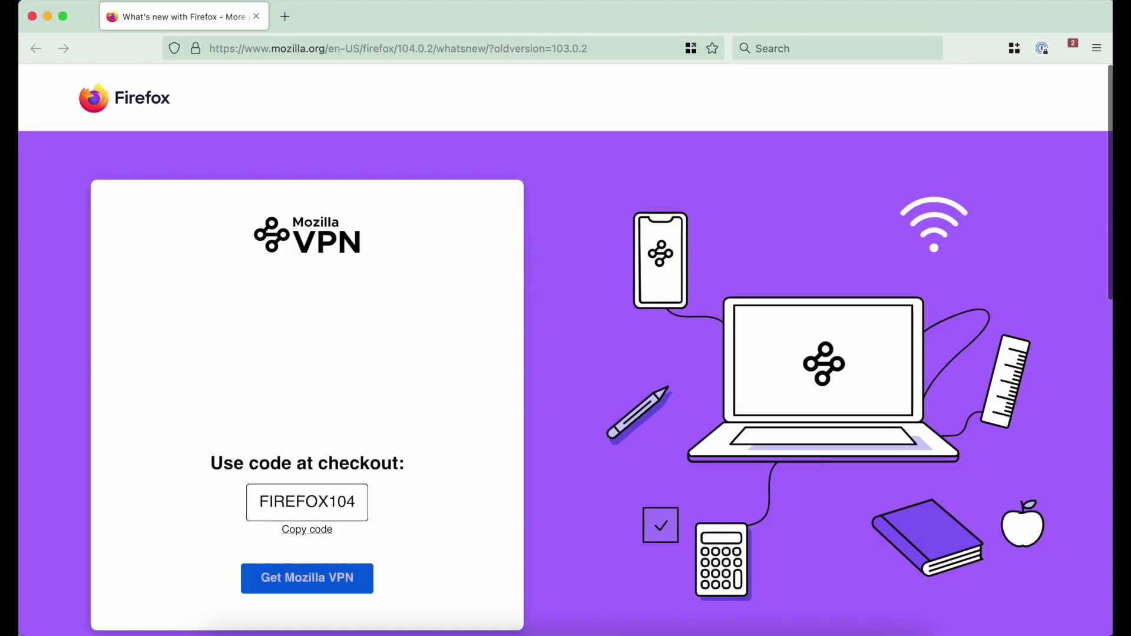
Load caninternationaltravel.com in a new private window to test the redirect
left_click(115, 1)
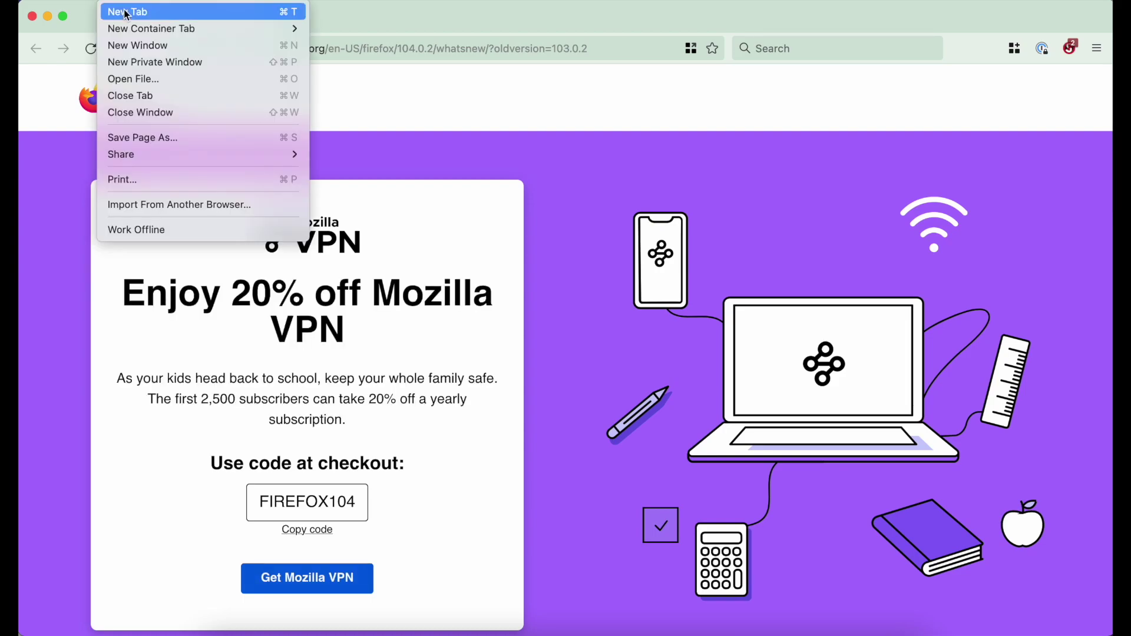
left_click(142, 69)
type("caninternation")
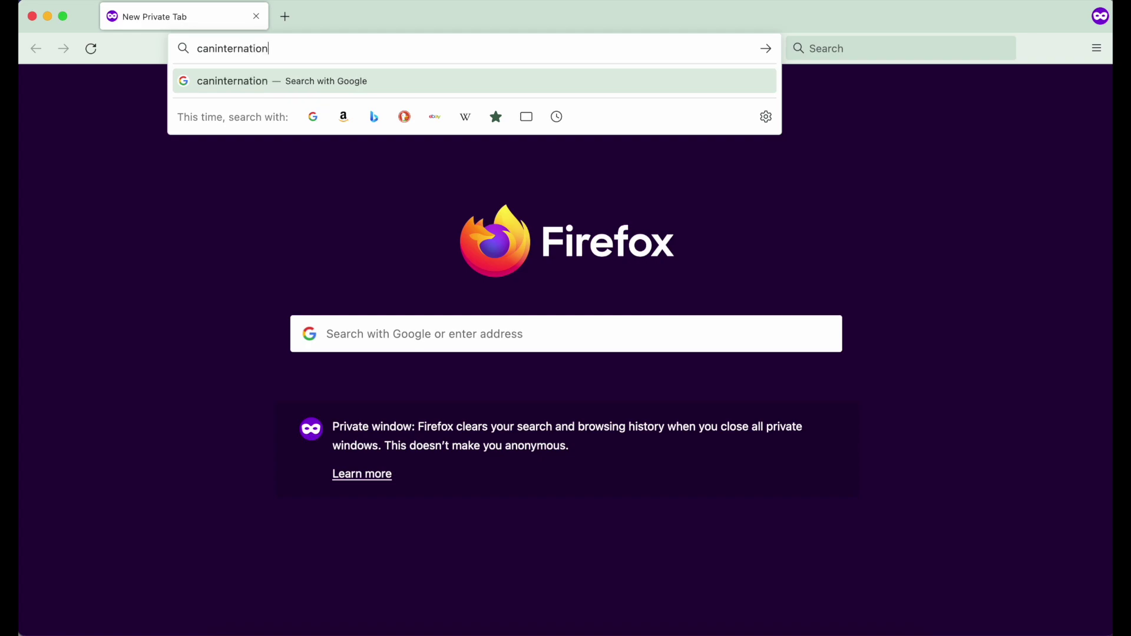
type("altravel.com")
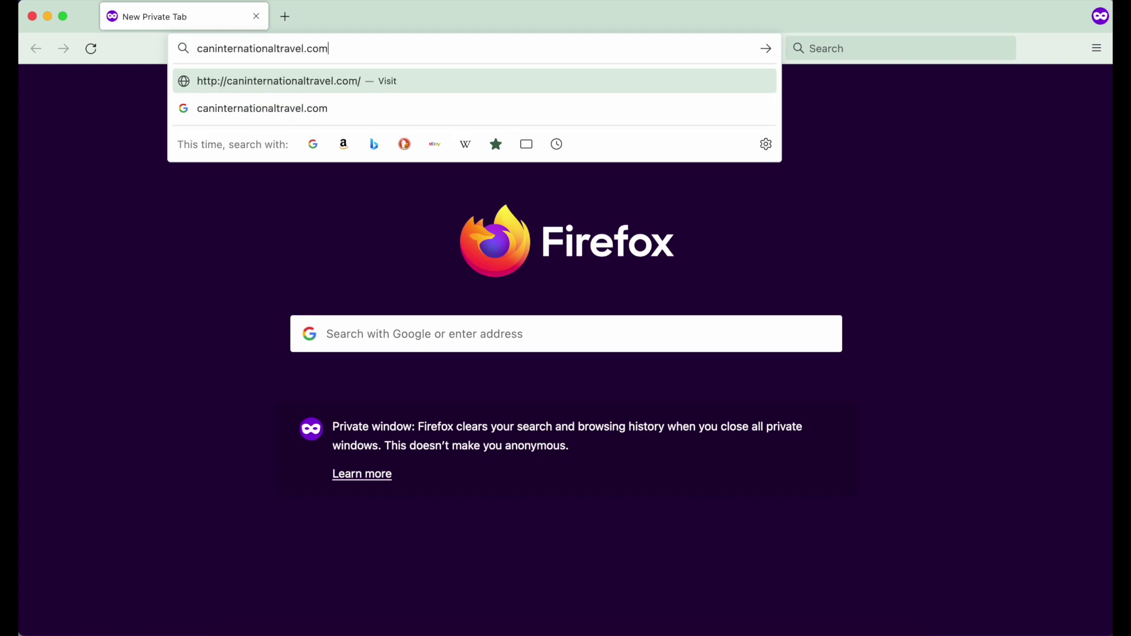
key("Return")
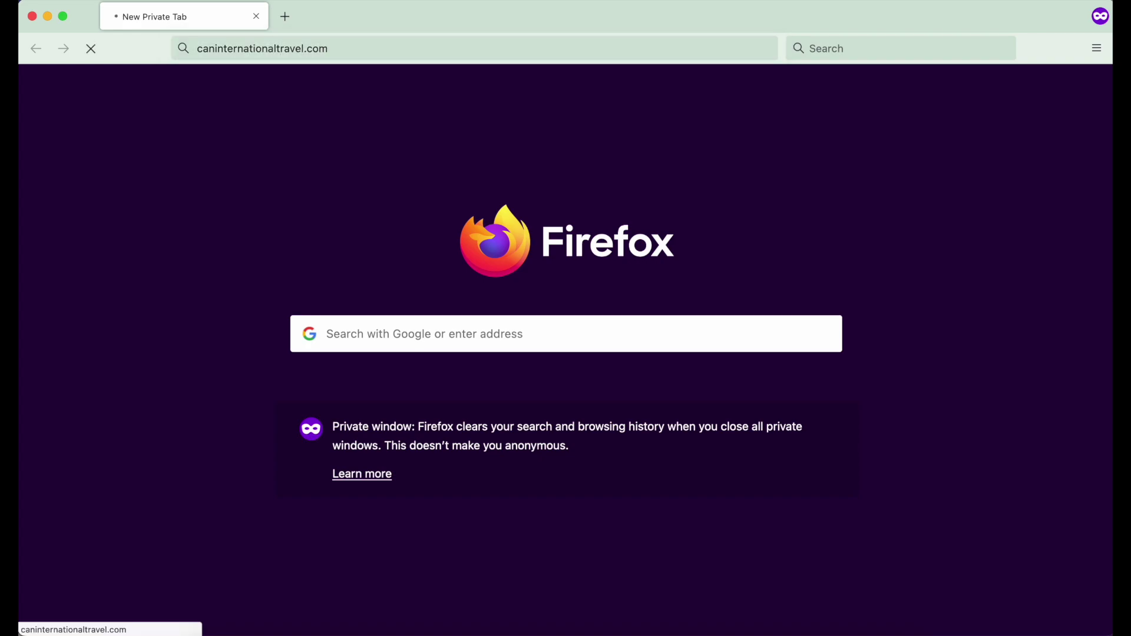